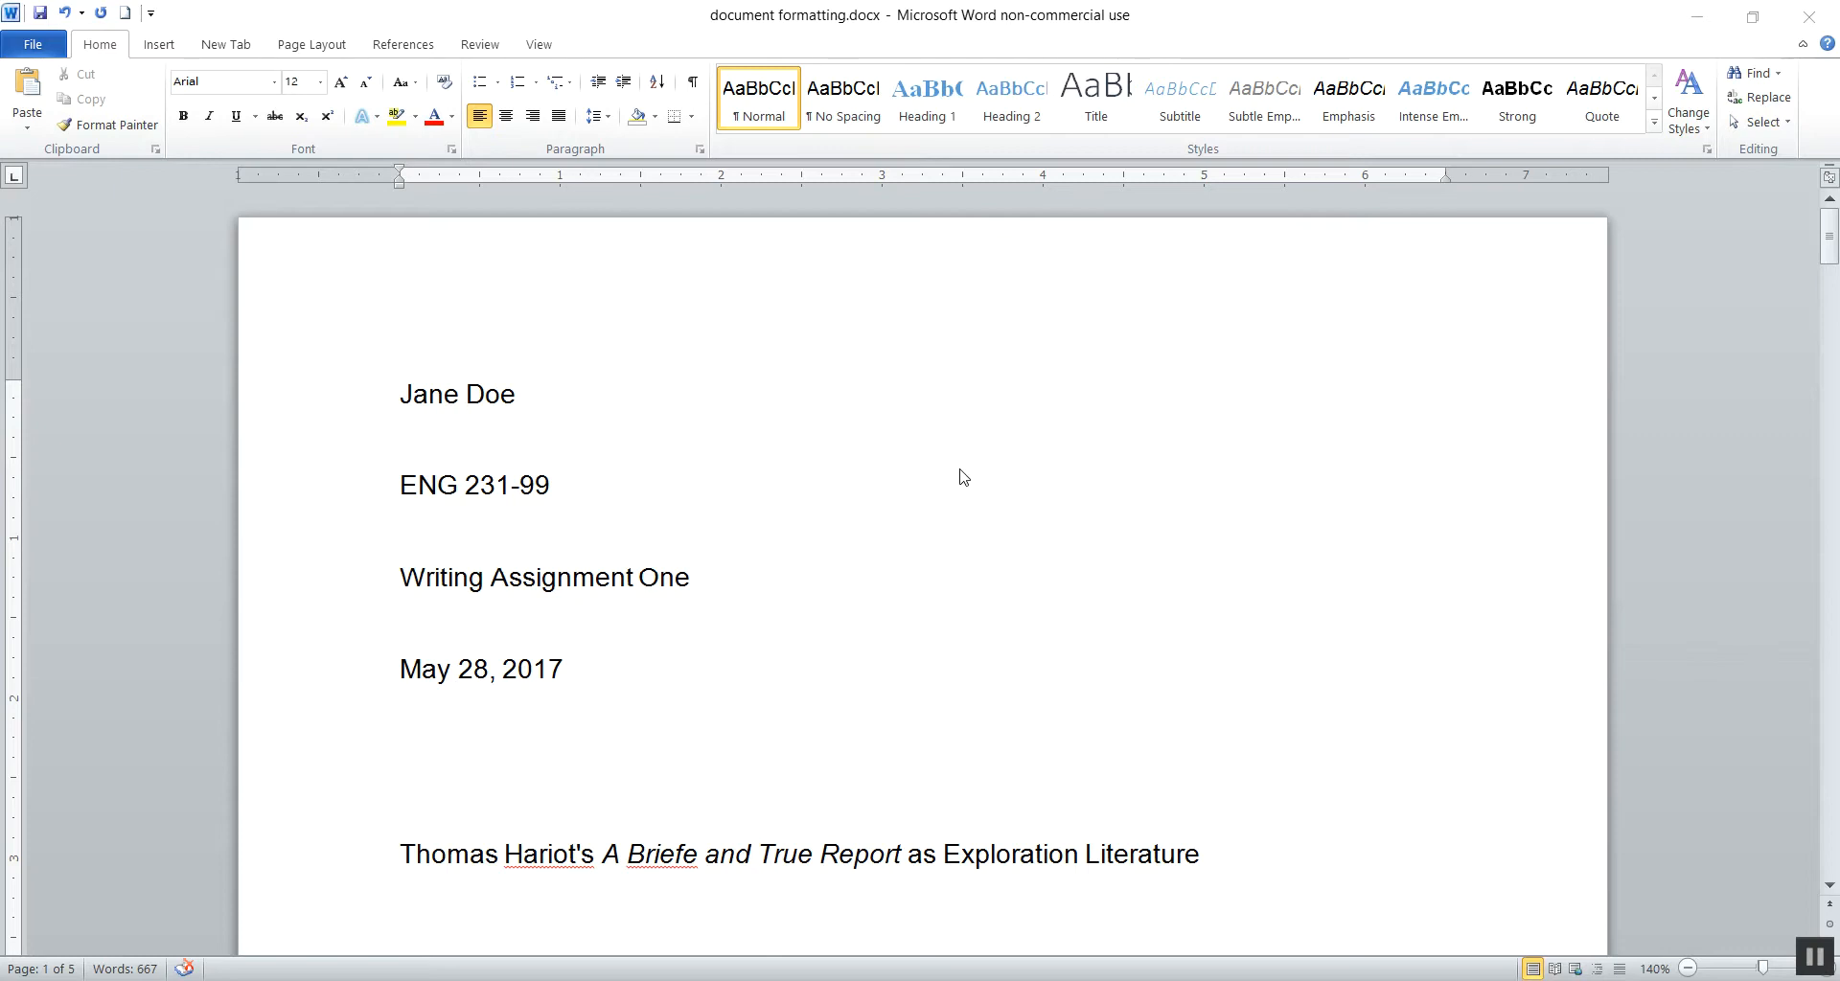
Step: Add a Plain Number 3 page number to the header and enter the student's surname before it
scroll(805, 438, down, 8)
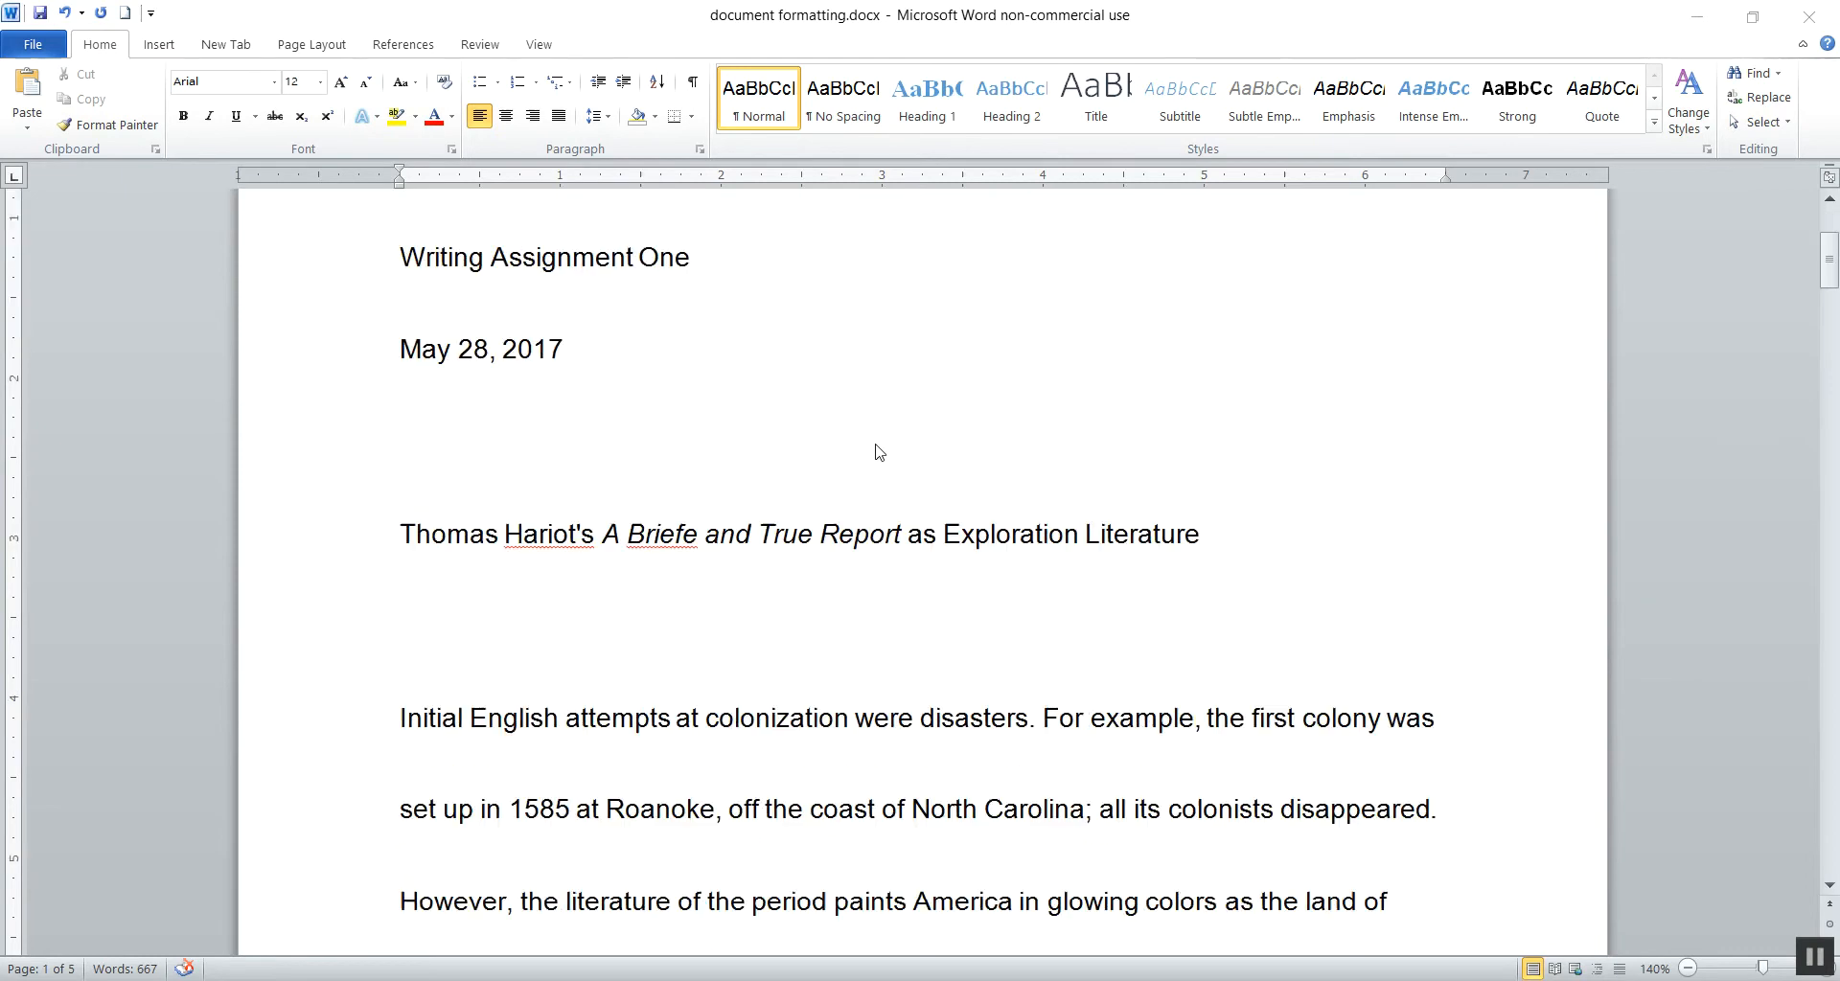
scroll(993, 477, down, 15)
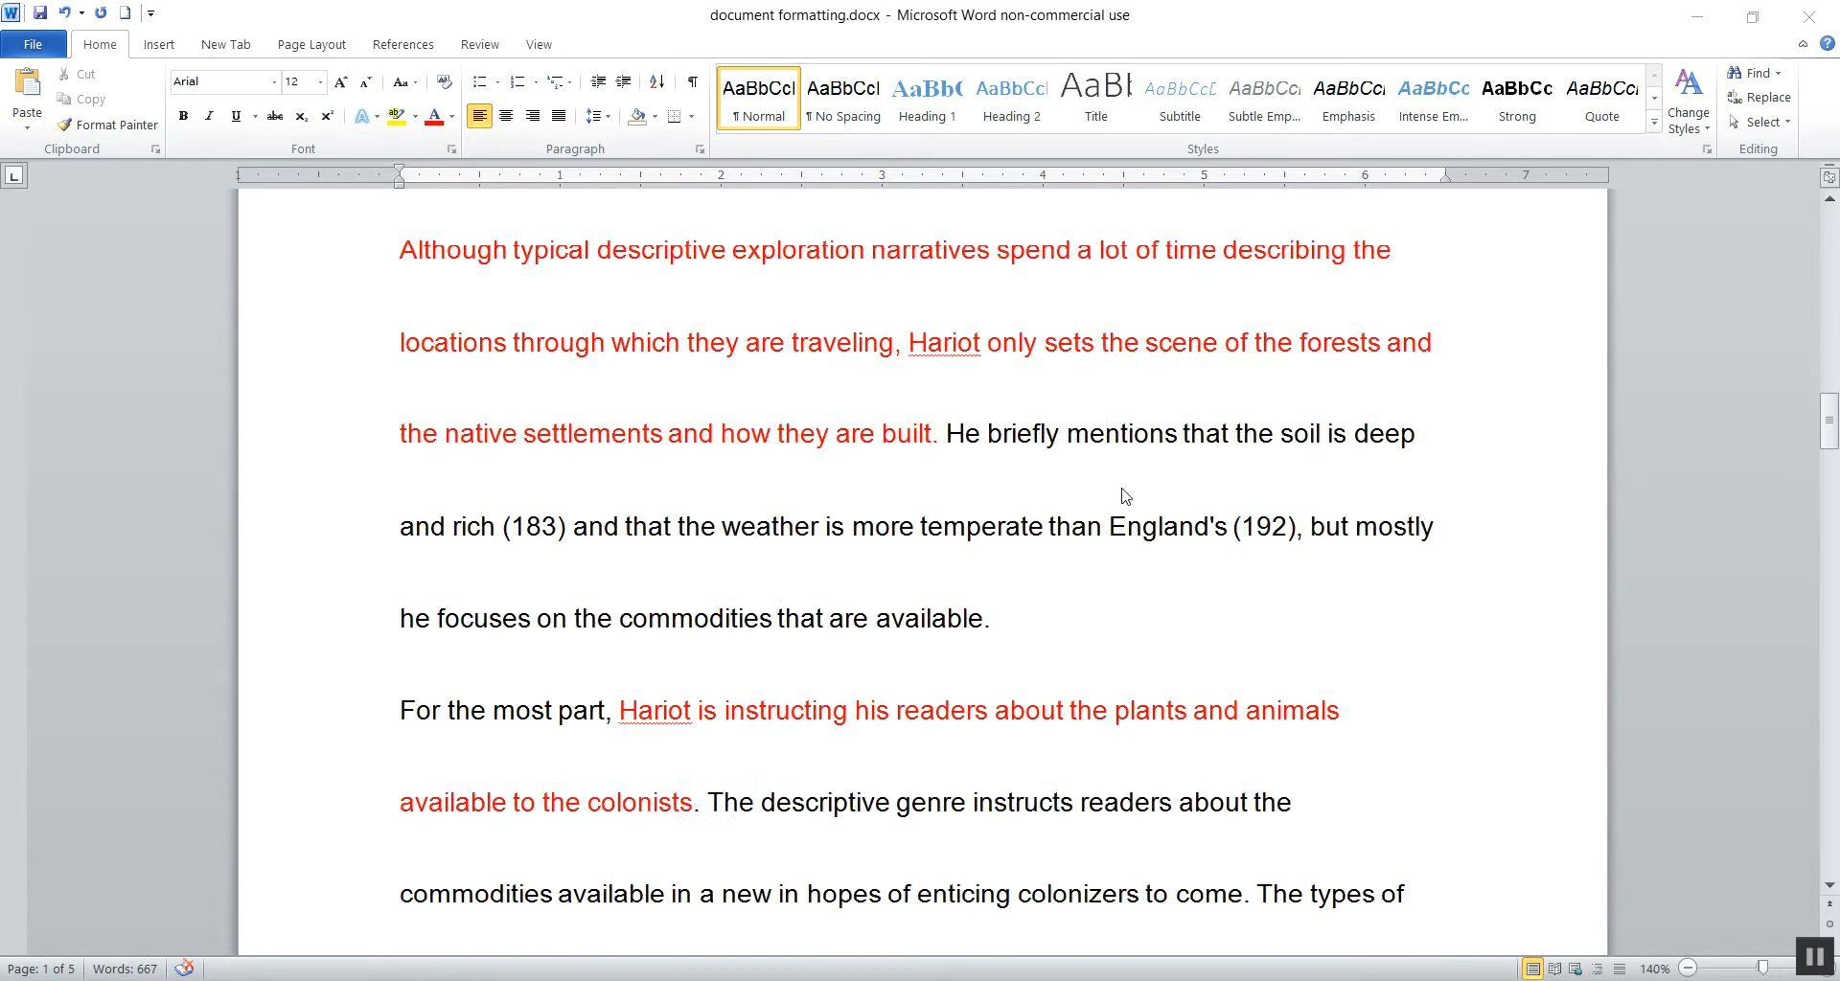
scroll(1181, 498, down, 15)
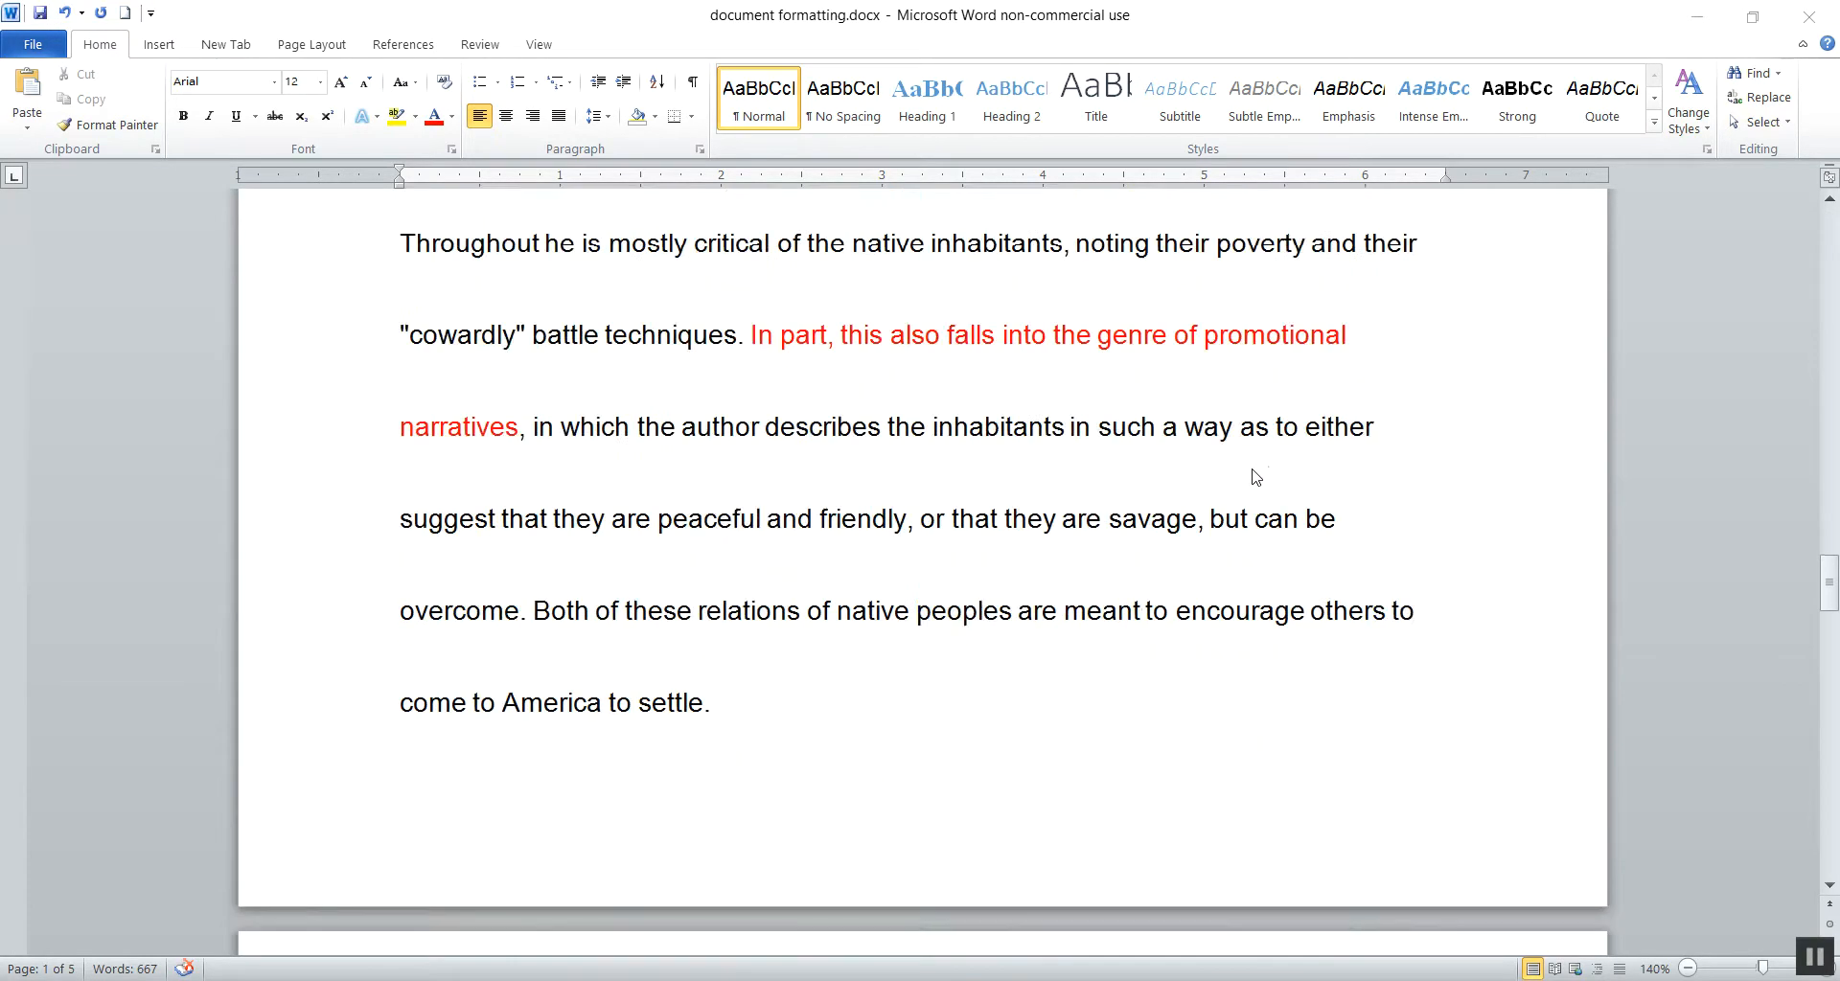
scroll(1284, 476, down, 15)
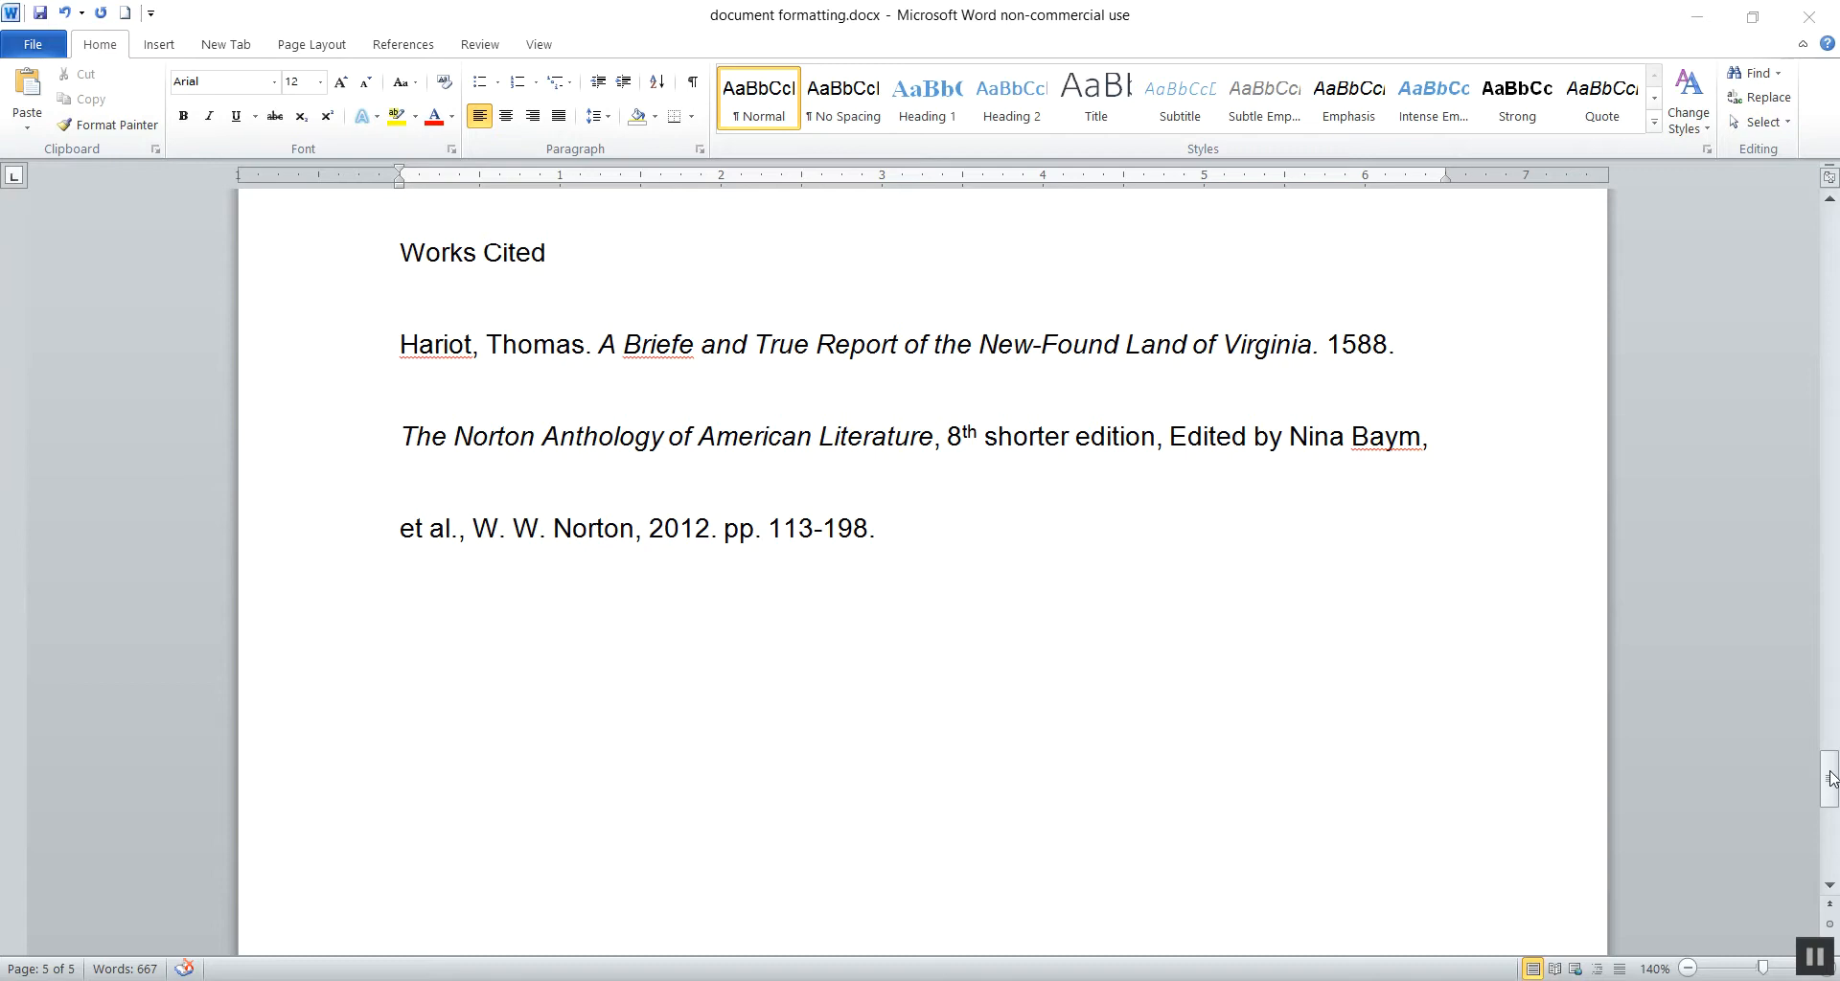
drag(1830, 780, 1754, 209)
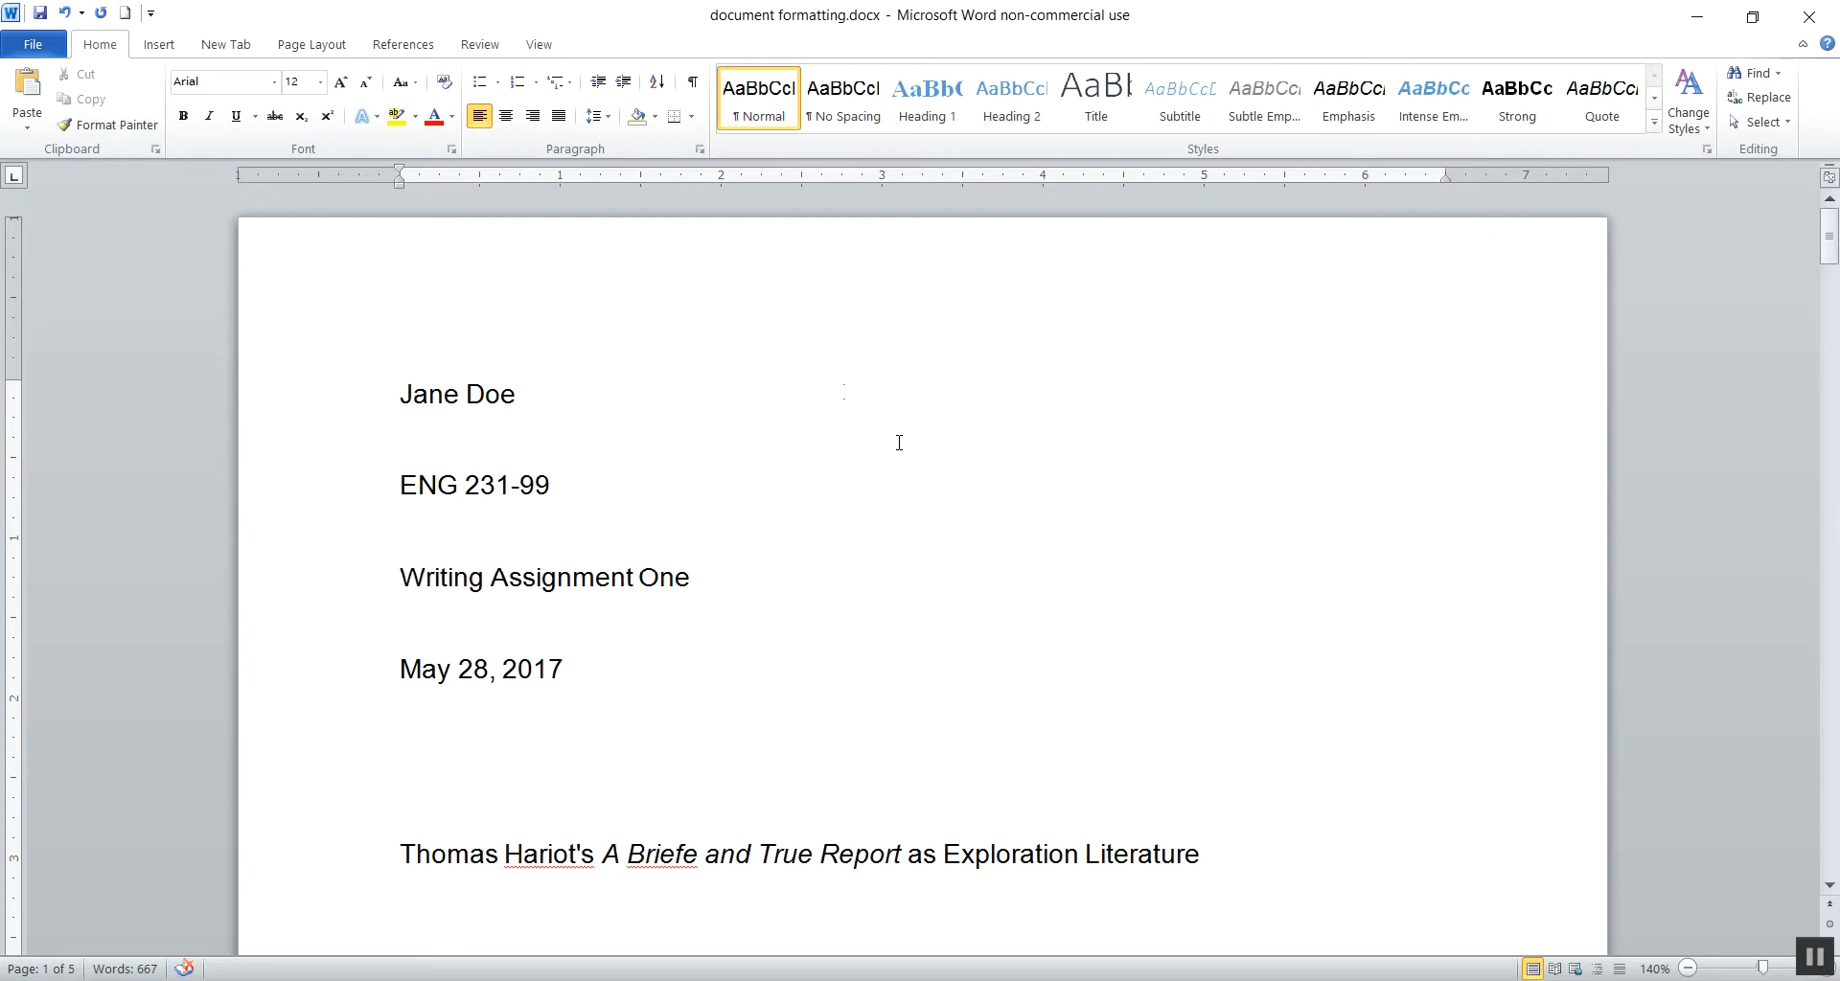
double_click(814, 274)
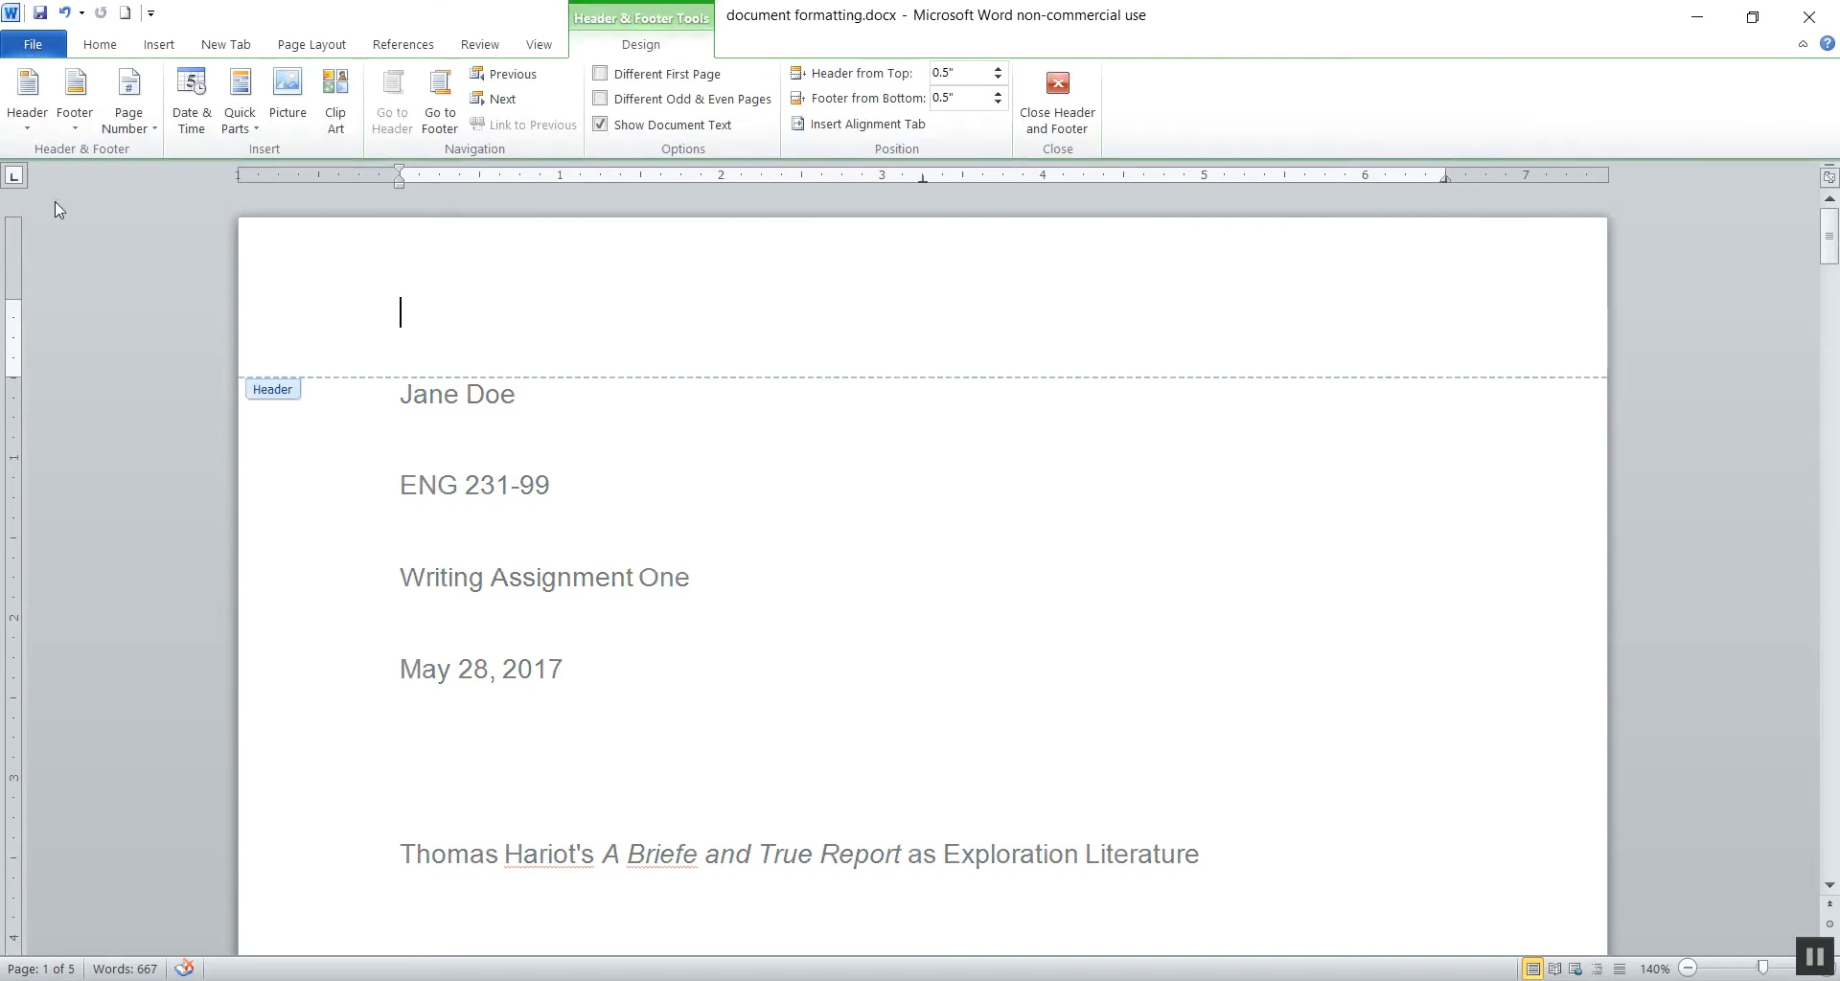
click(137, 109)
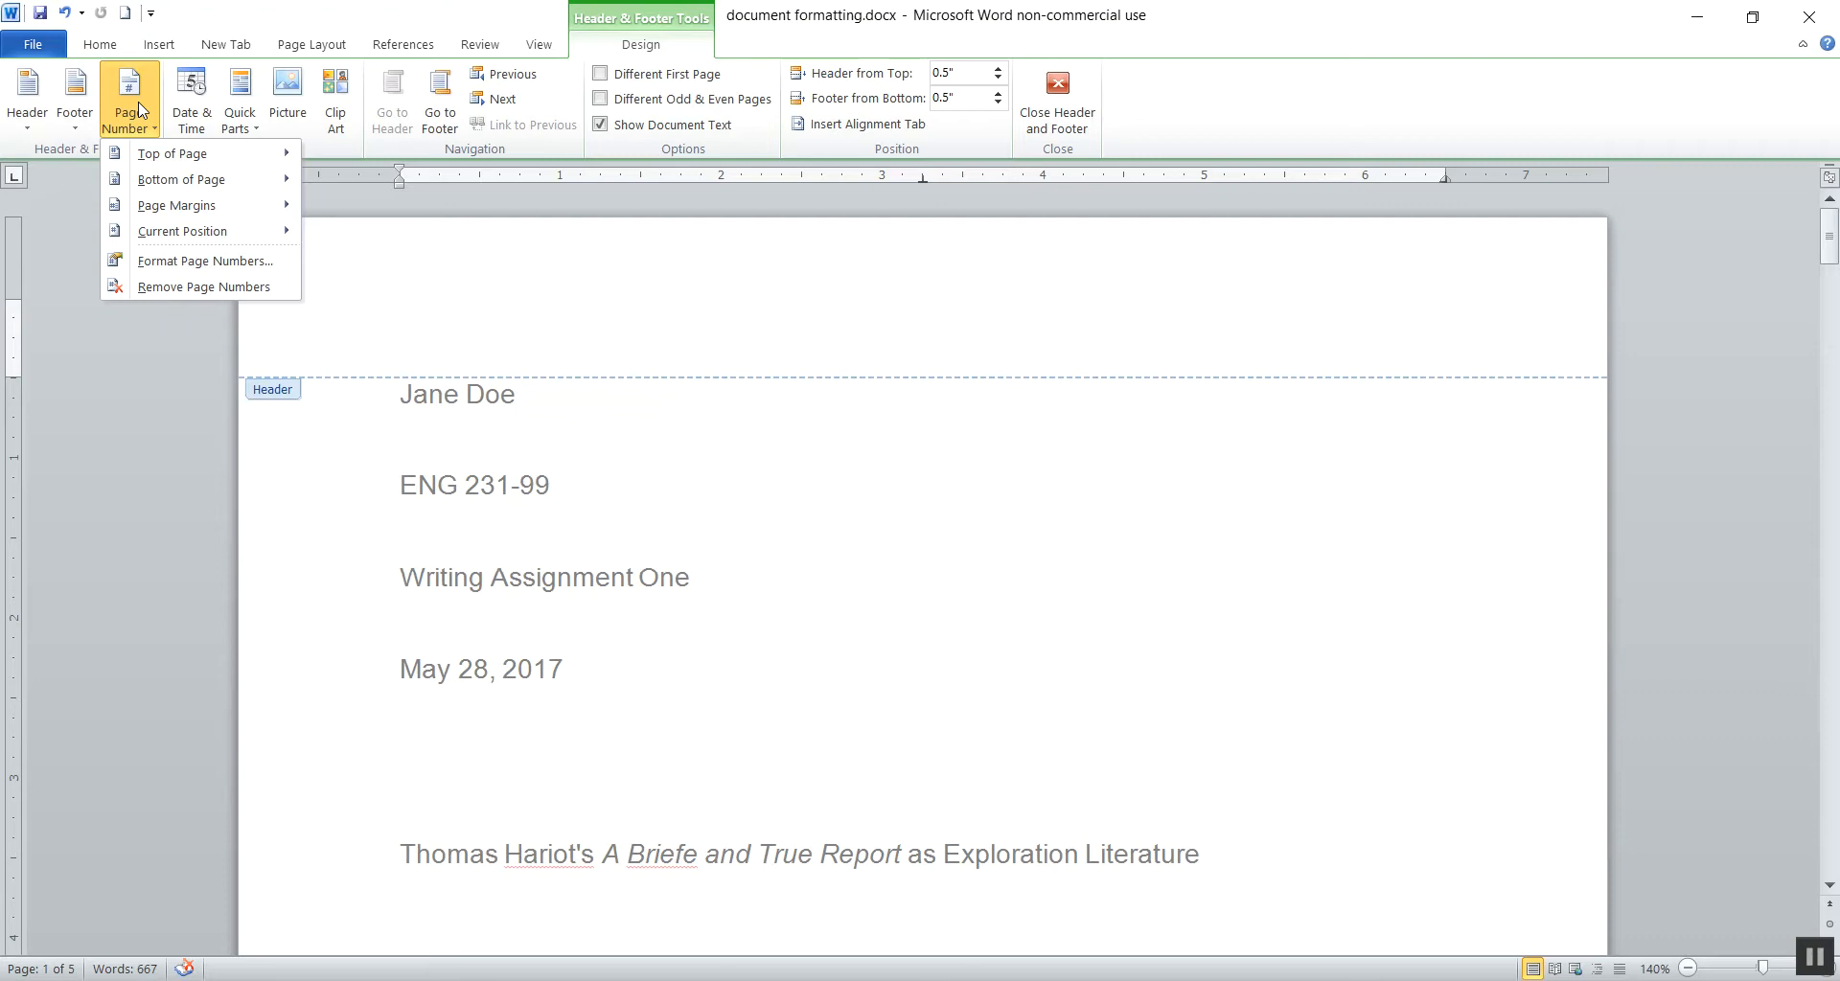
mouse_move(158, 156)
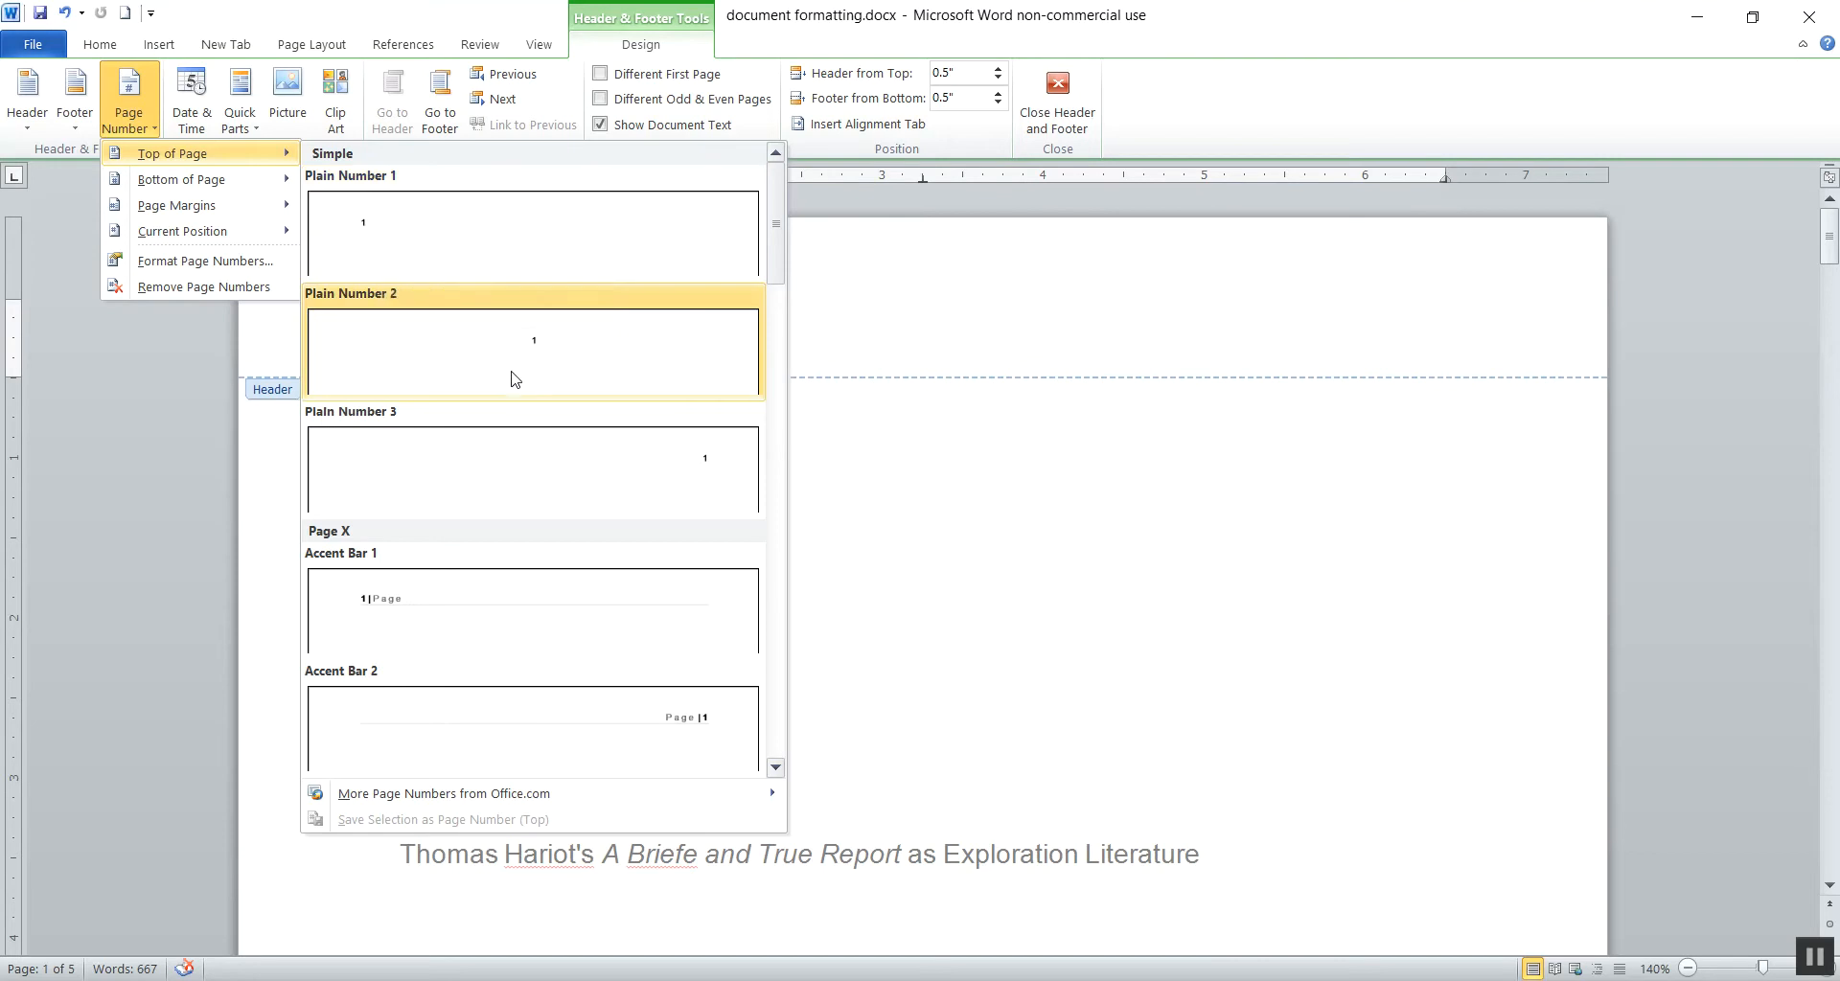
click(564, 479)
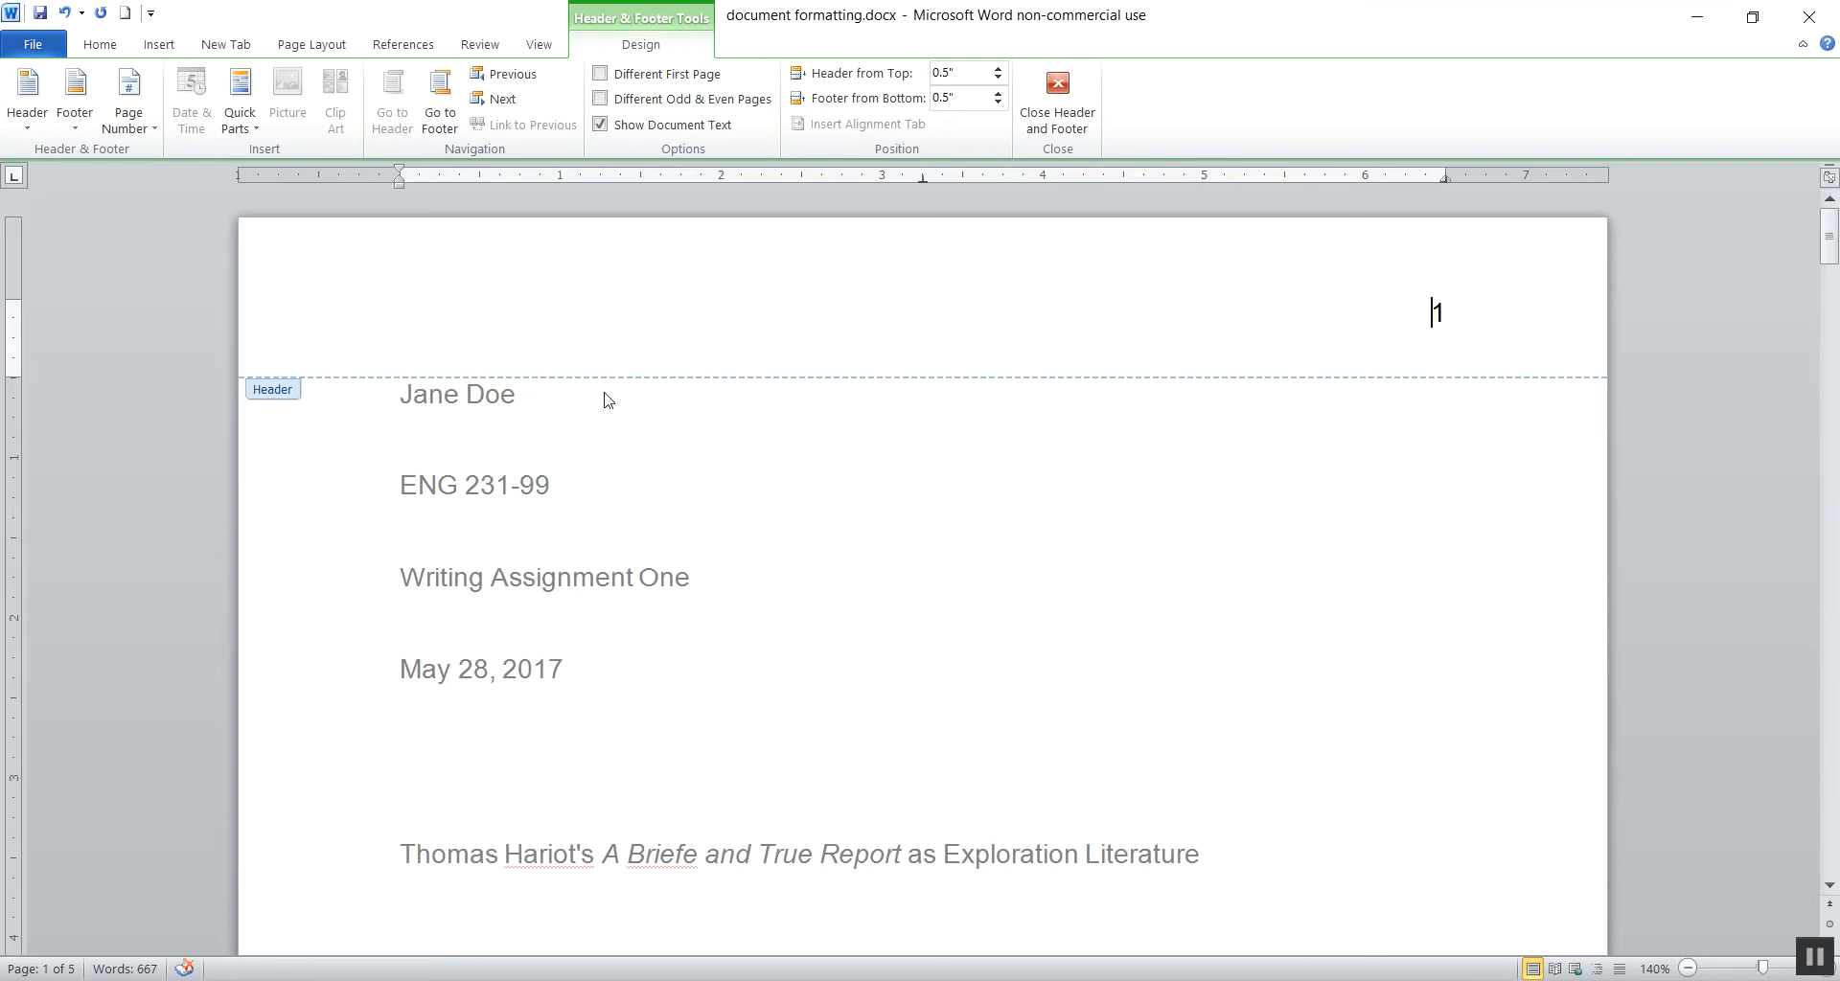
text(Doe)
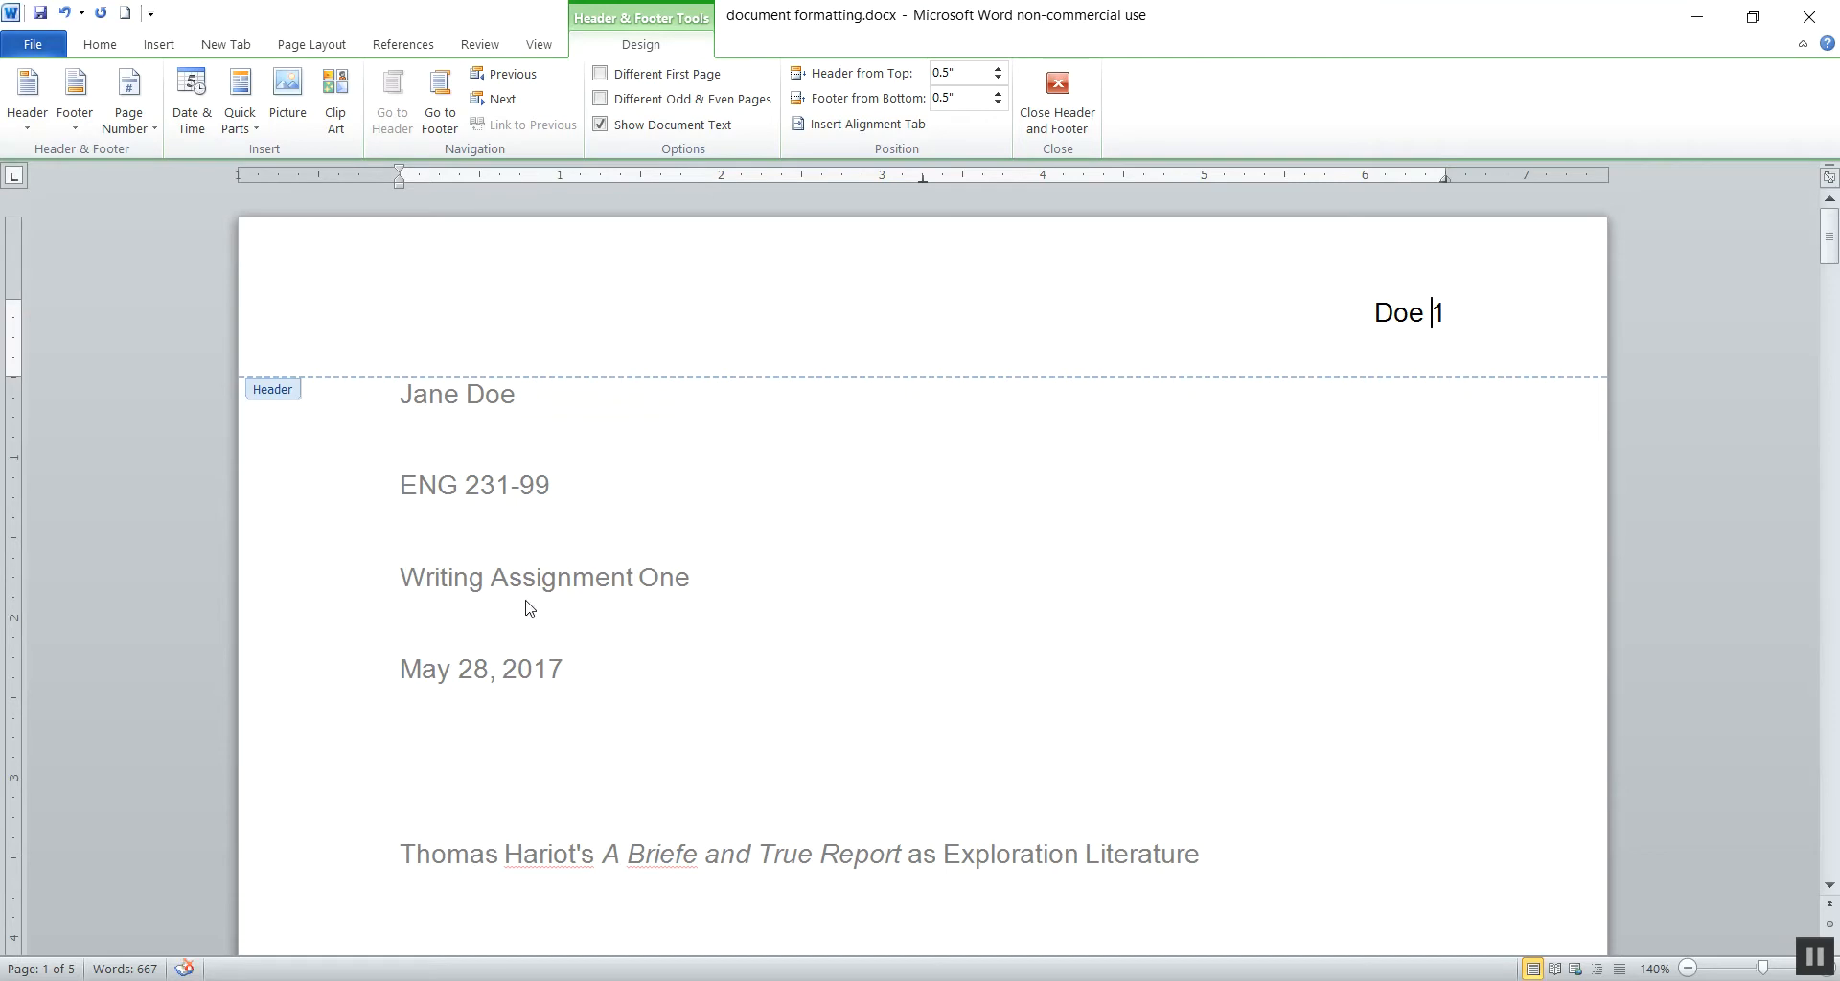
double_click(872, 500)
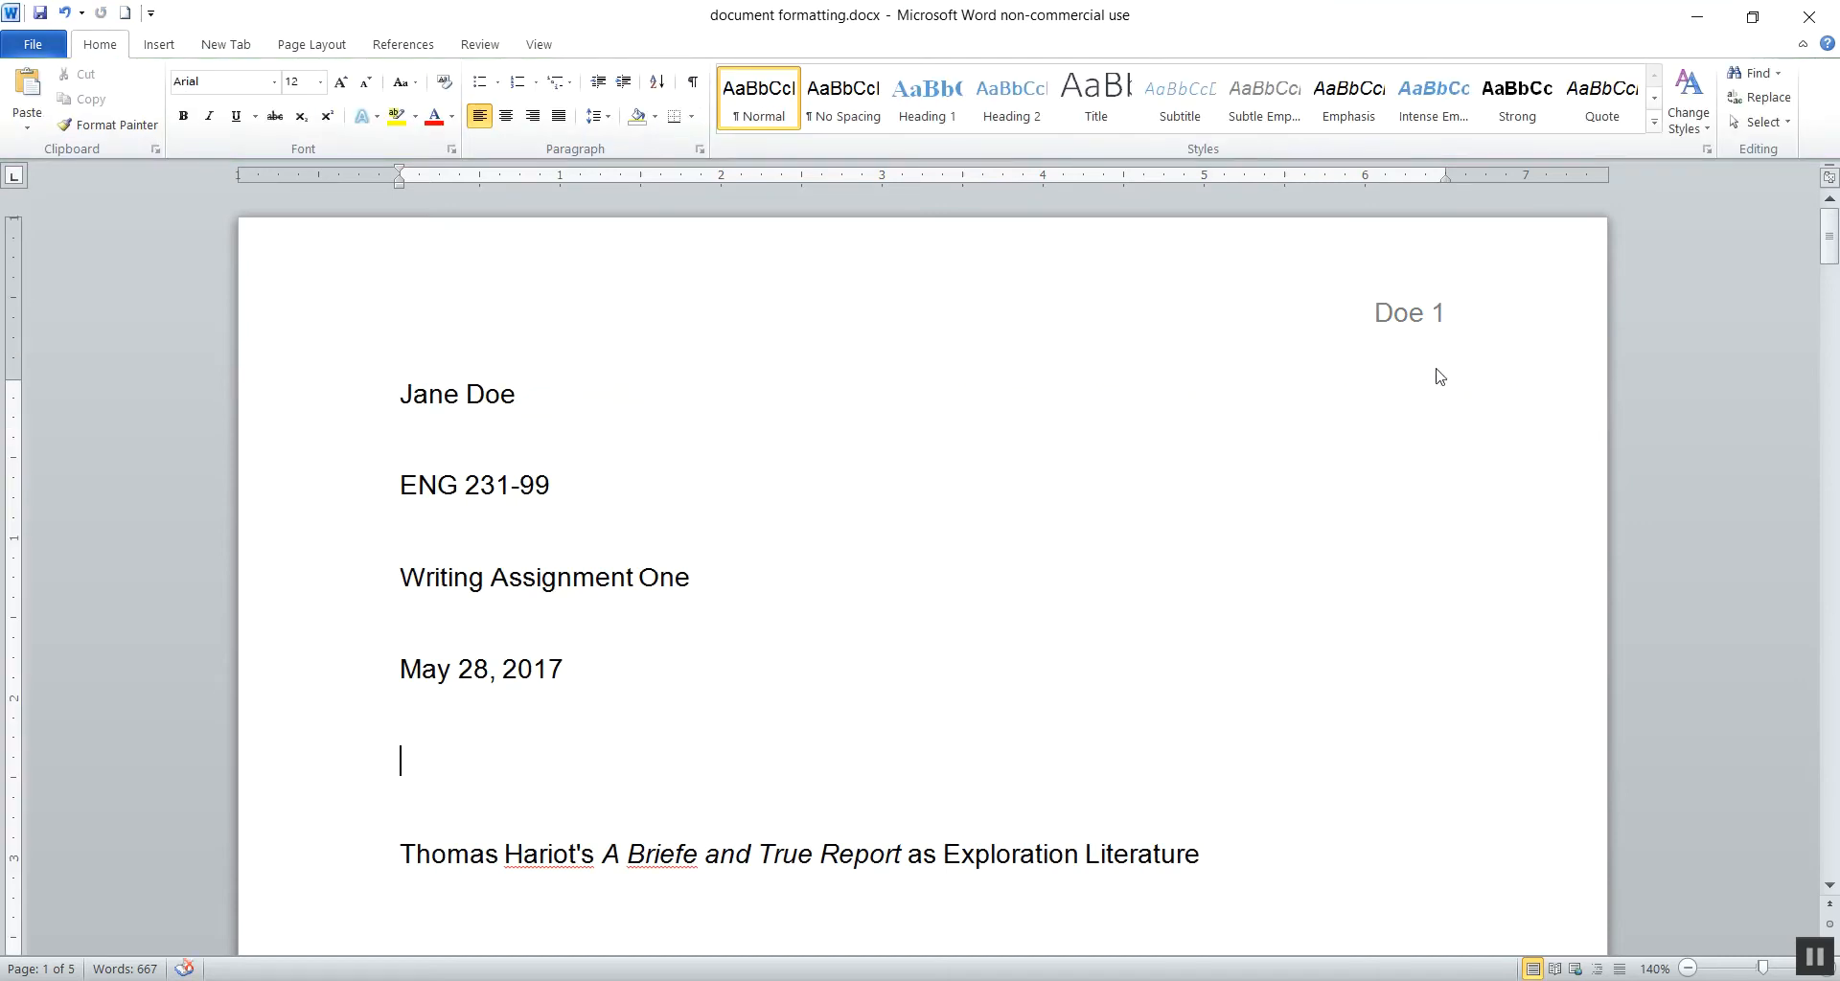
Step: Check the surname and page number in the header across the paper's pages
scroll(1509, 381, down, 10)
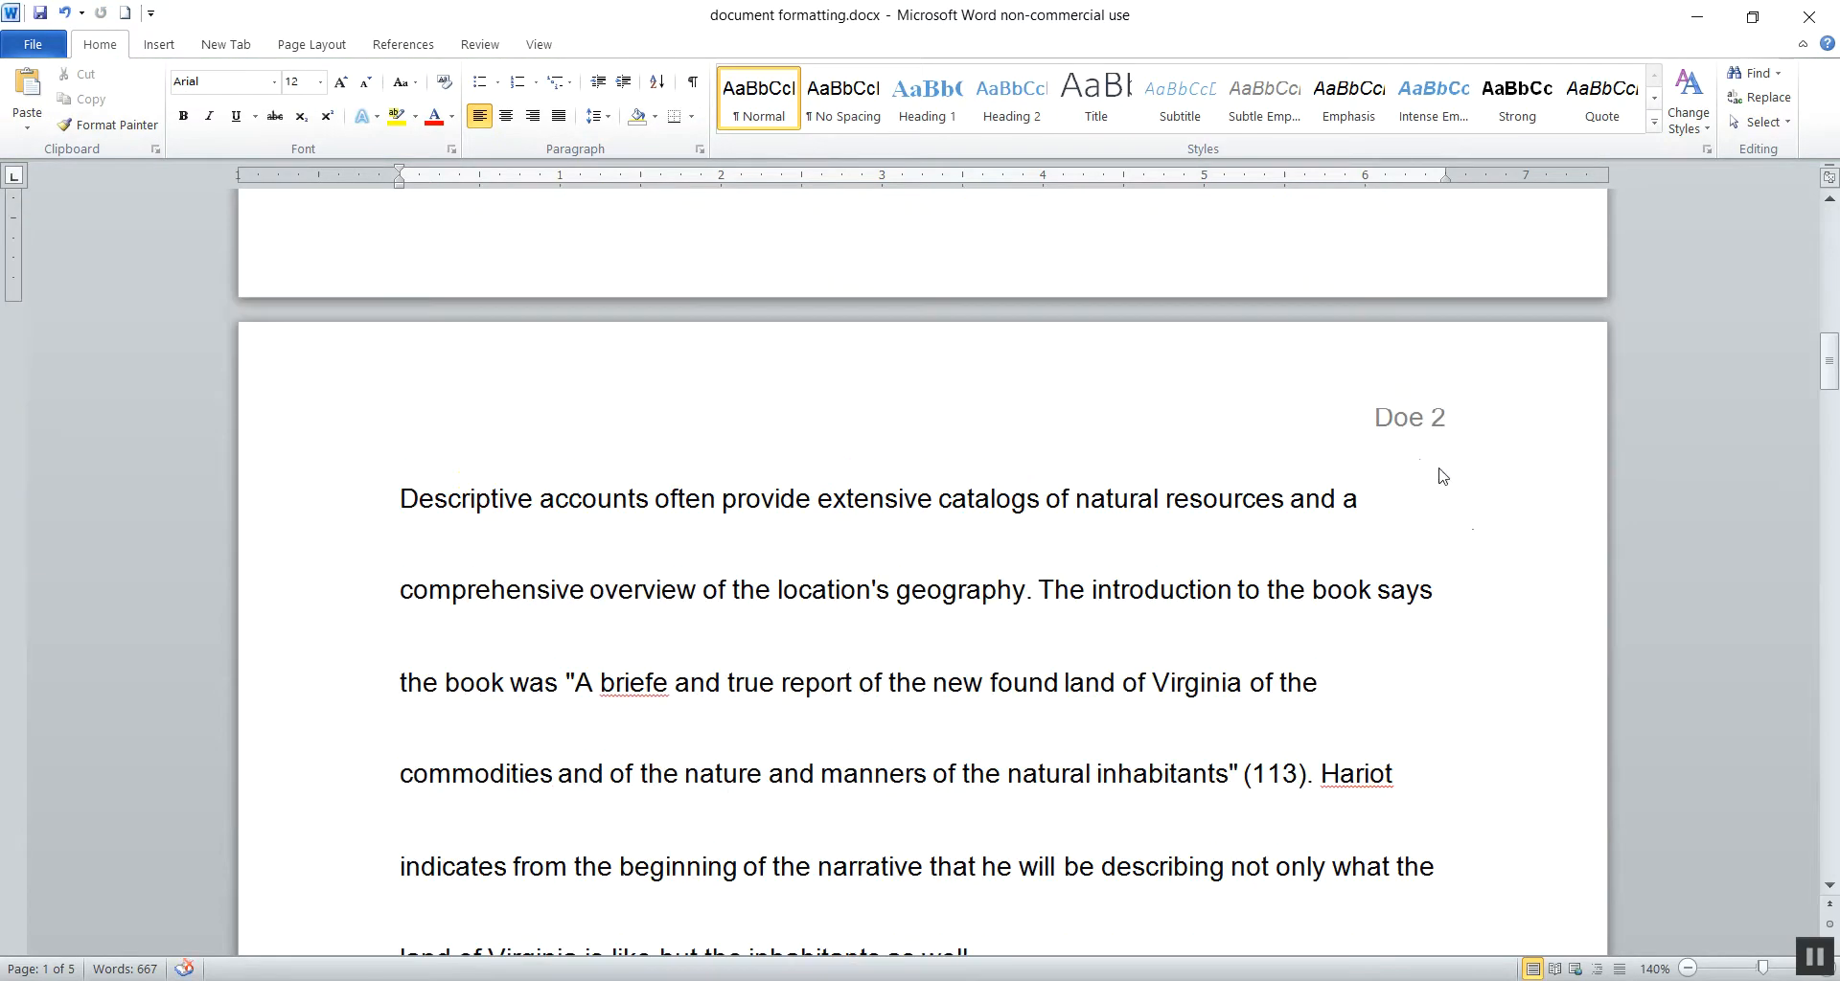
scroll(1451, 426, down, 9)
scroll(1449, 438, down, 5)
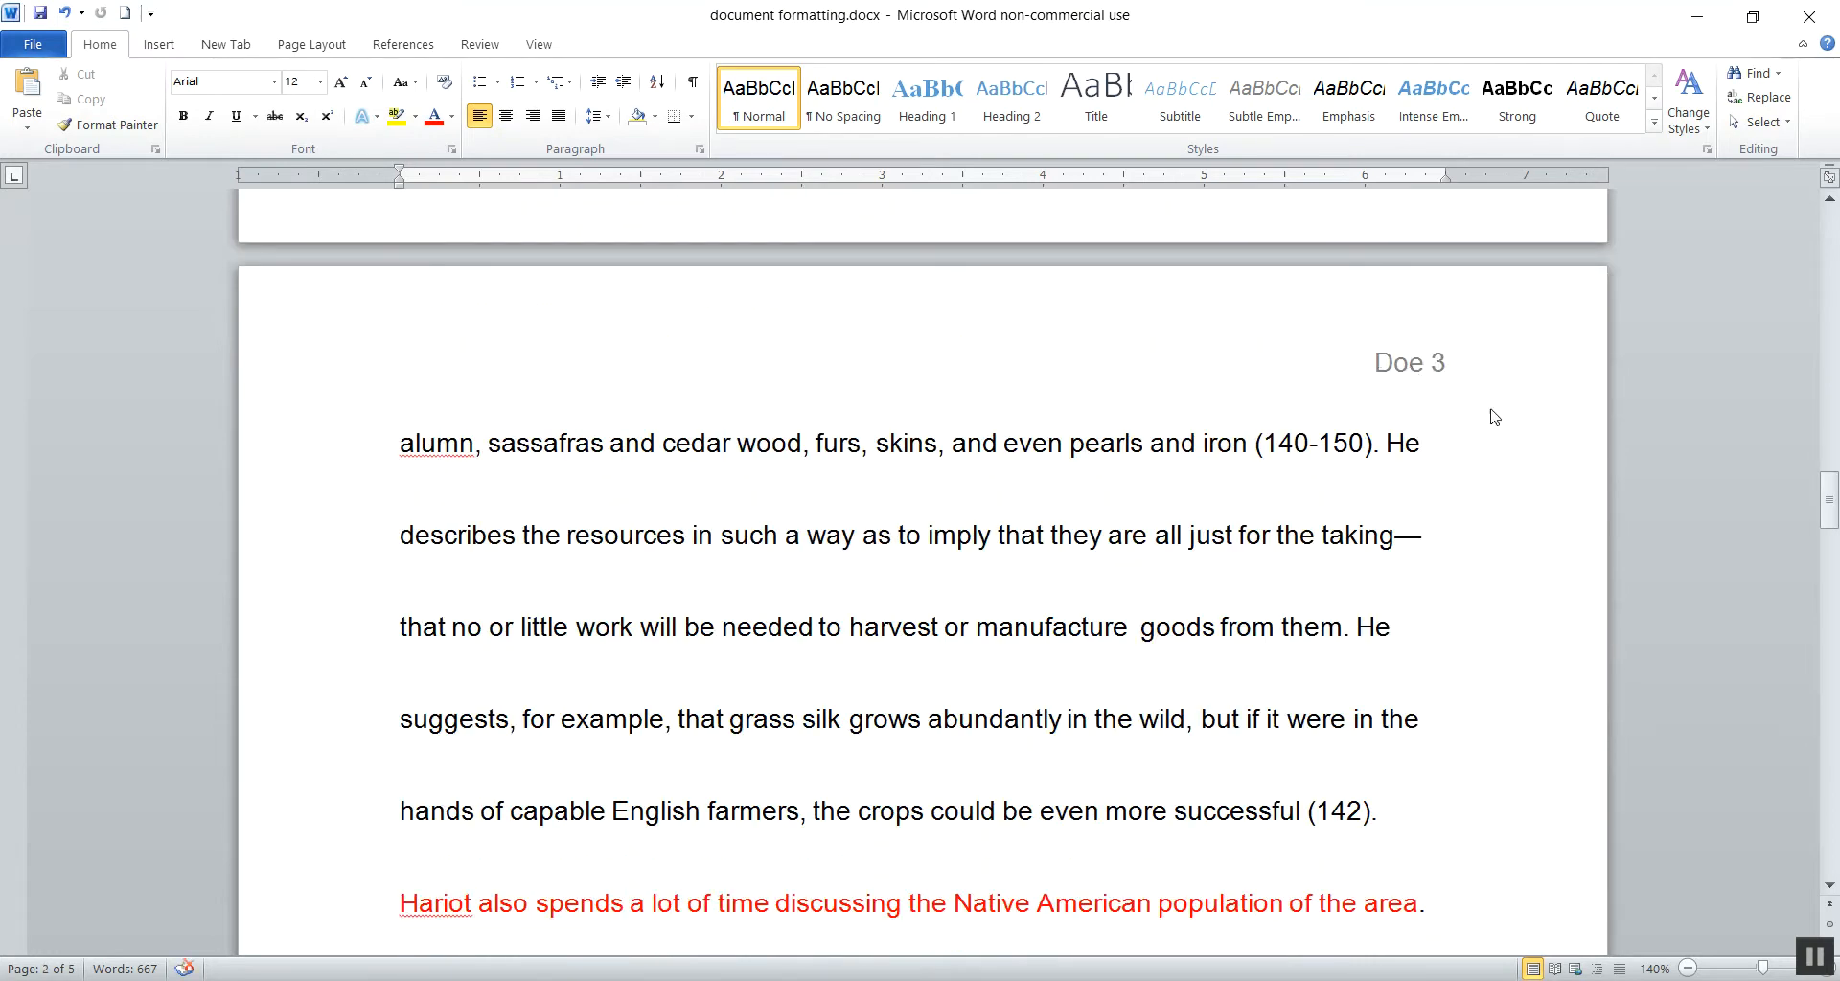
scroll(1509, 450, down, 12)
scroll(1517, 524, up, 12)
scroll(1523, 532, up, 20)
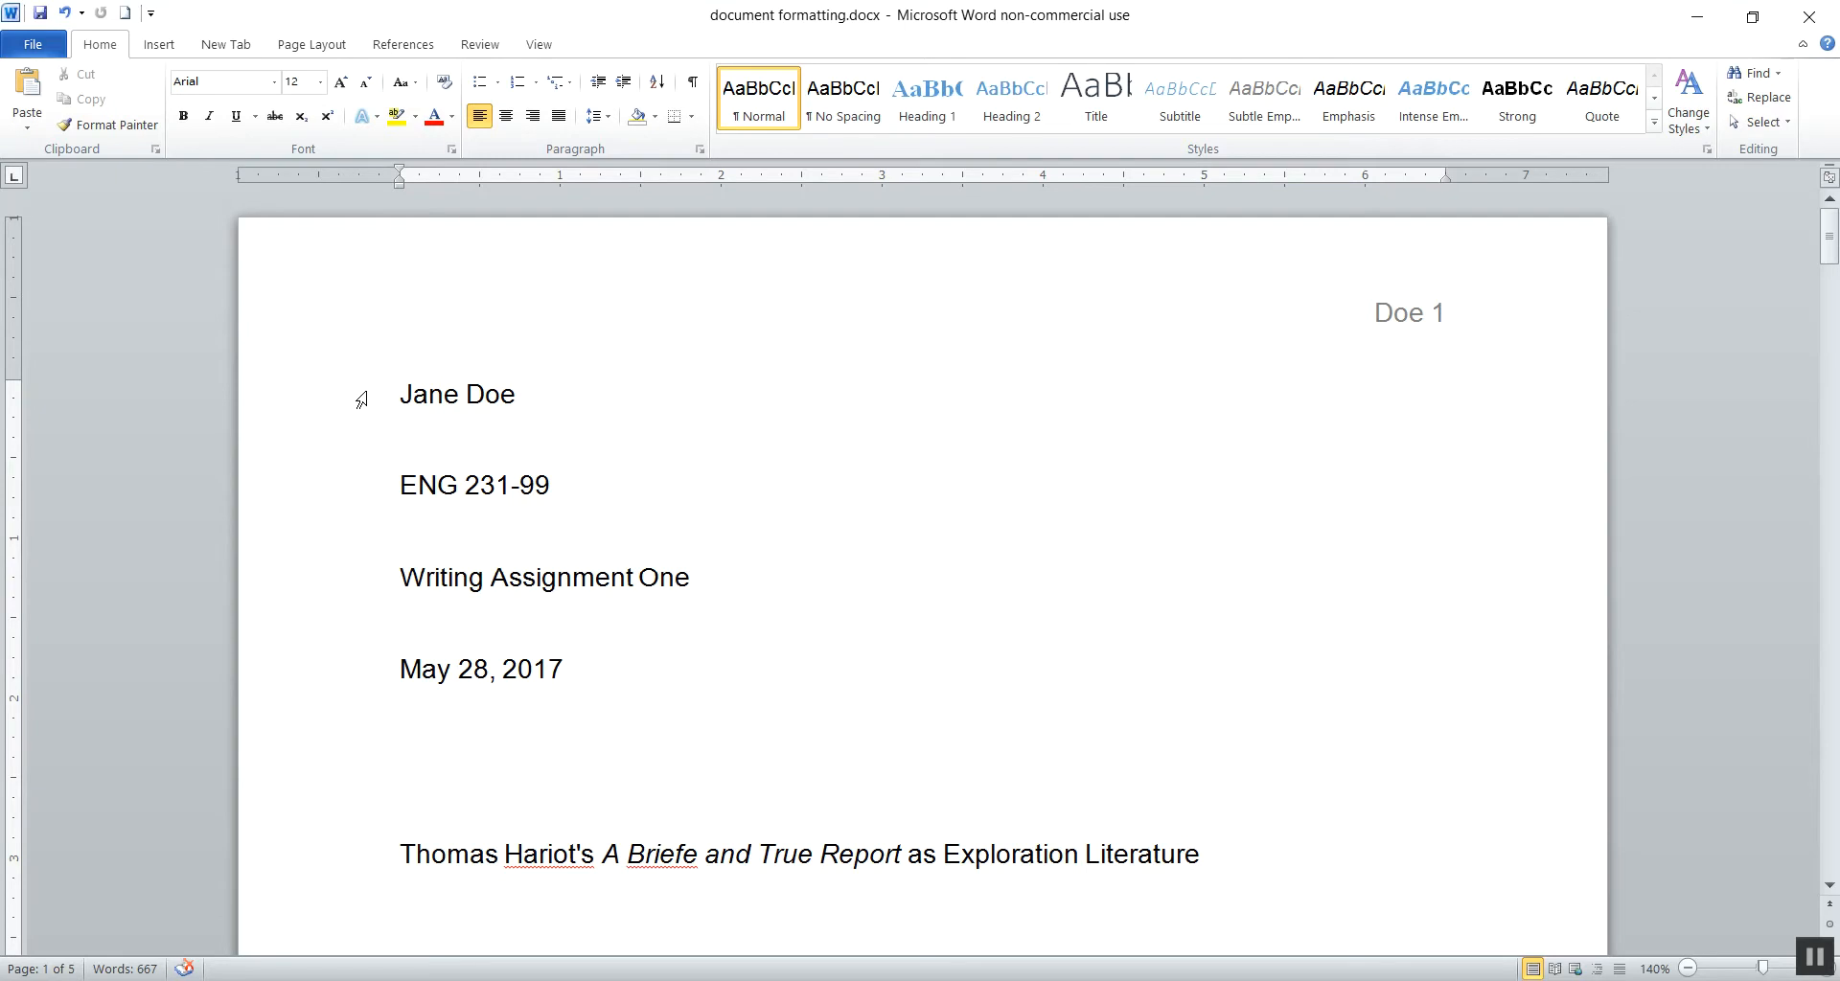
Step: Review the paper's body from the heading block to the end of the concluding paragraph and back
scroll(665, 410, down, 20)
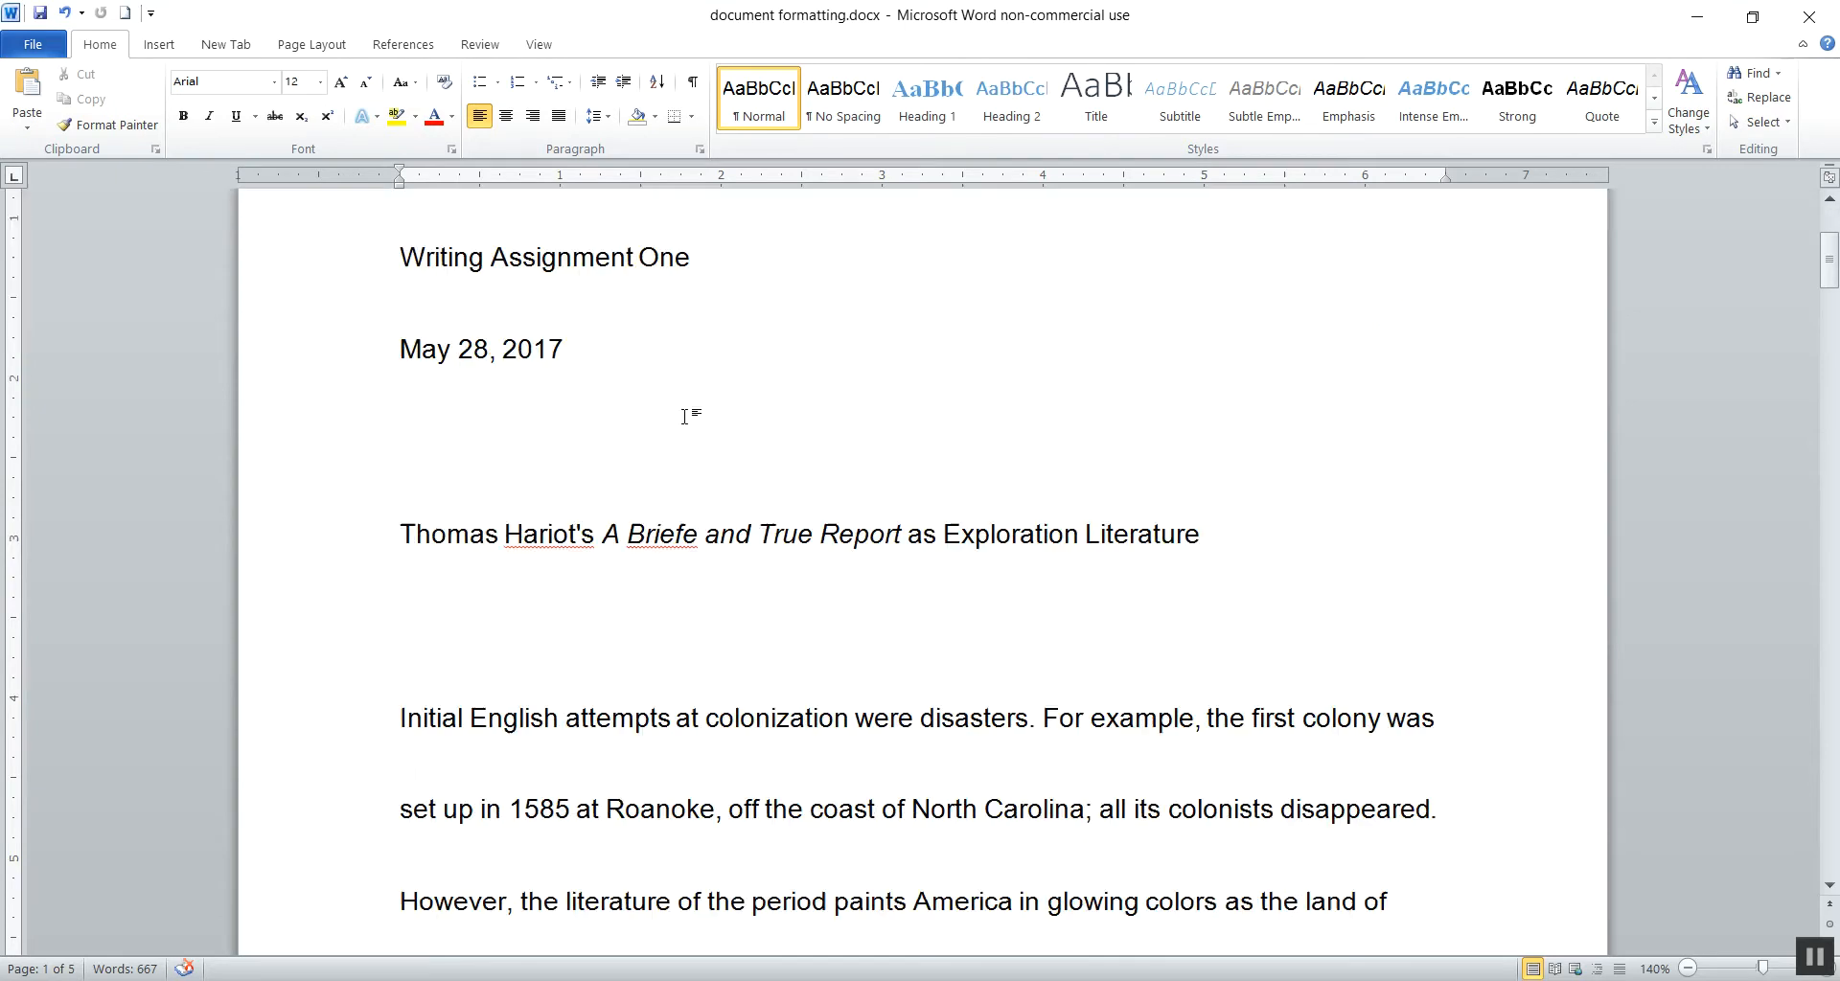
scroll(847, 425, down, 15)
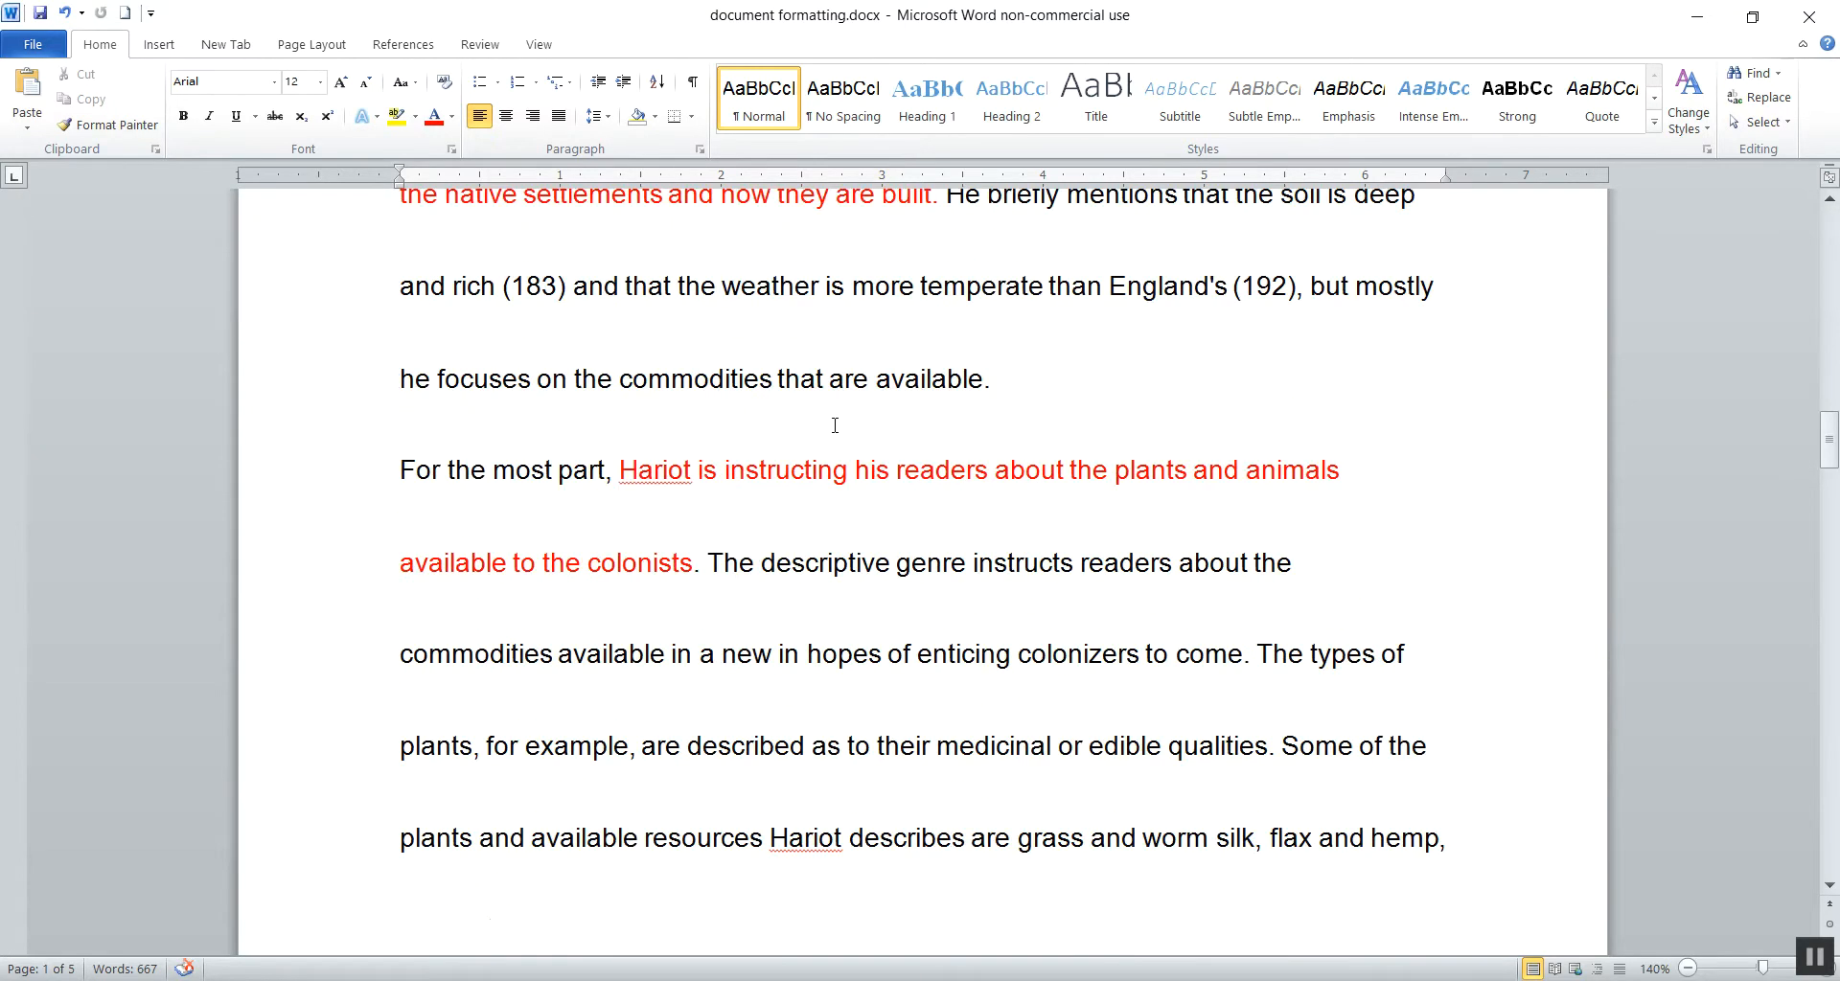
scroll(803, 428, down, 15)
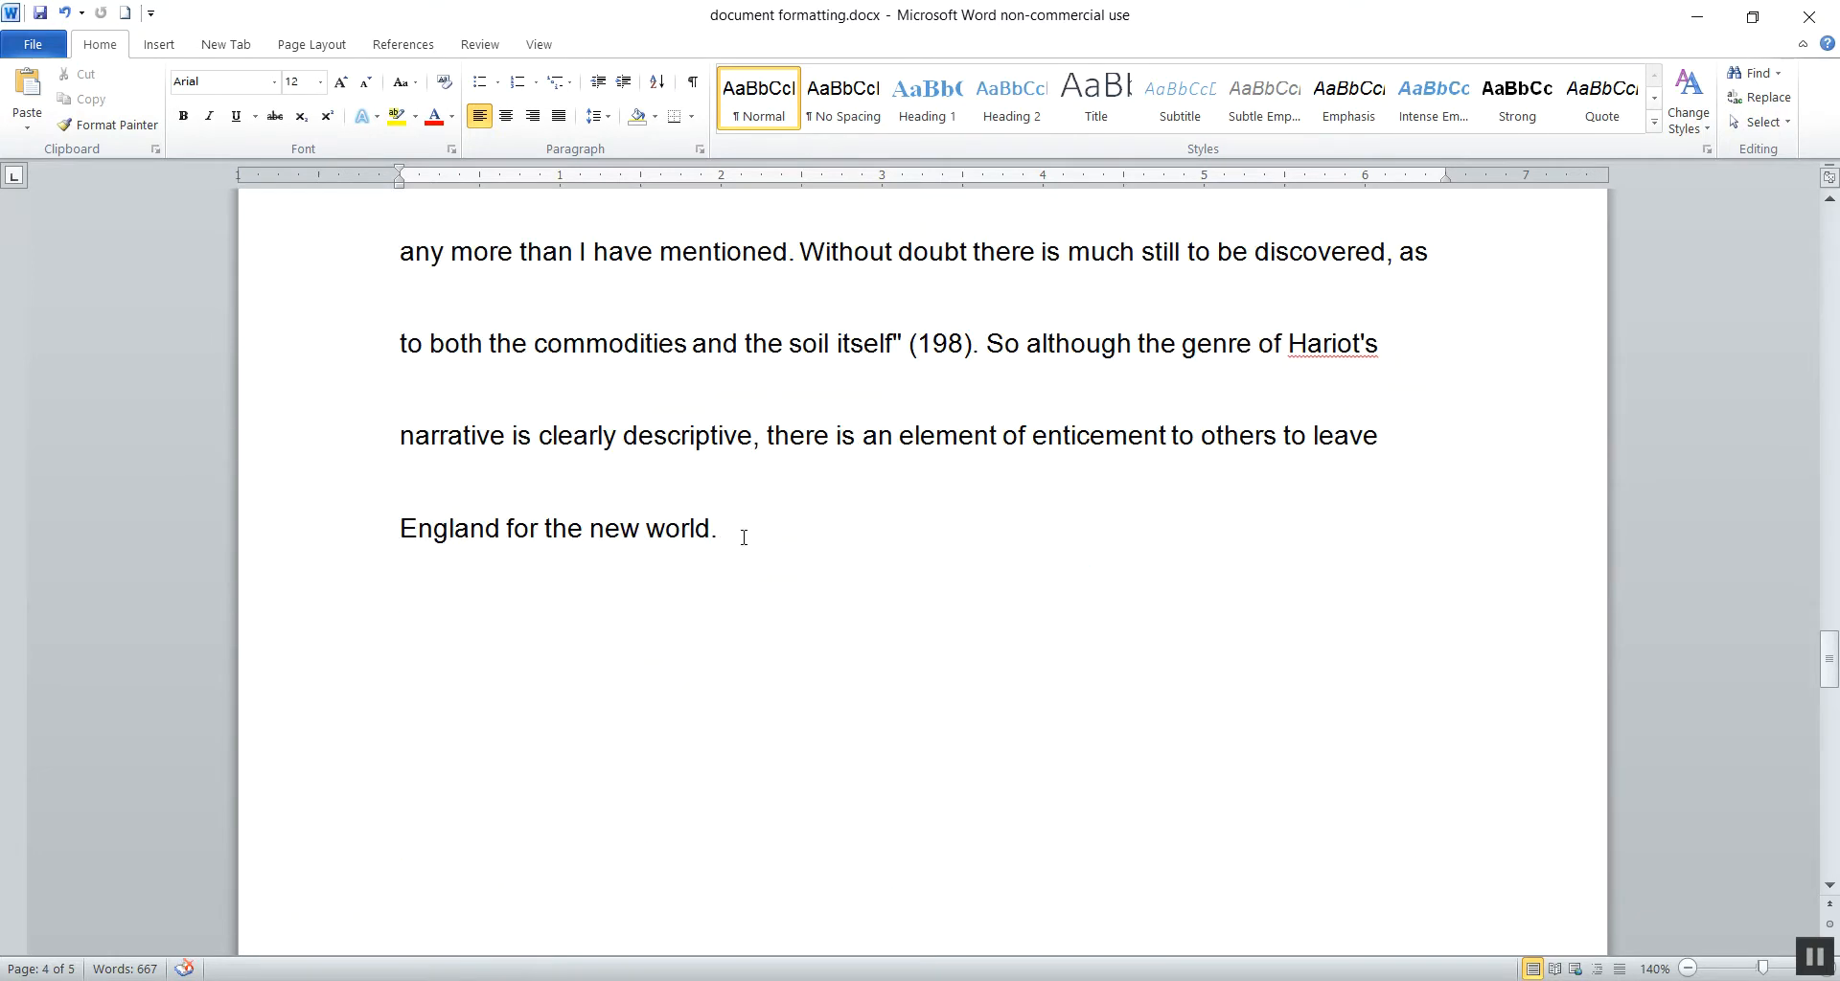
drag(743, 532, 532, 517)
click(724, 598)
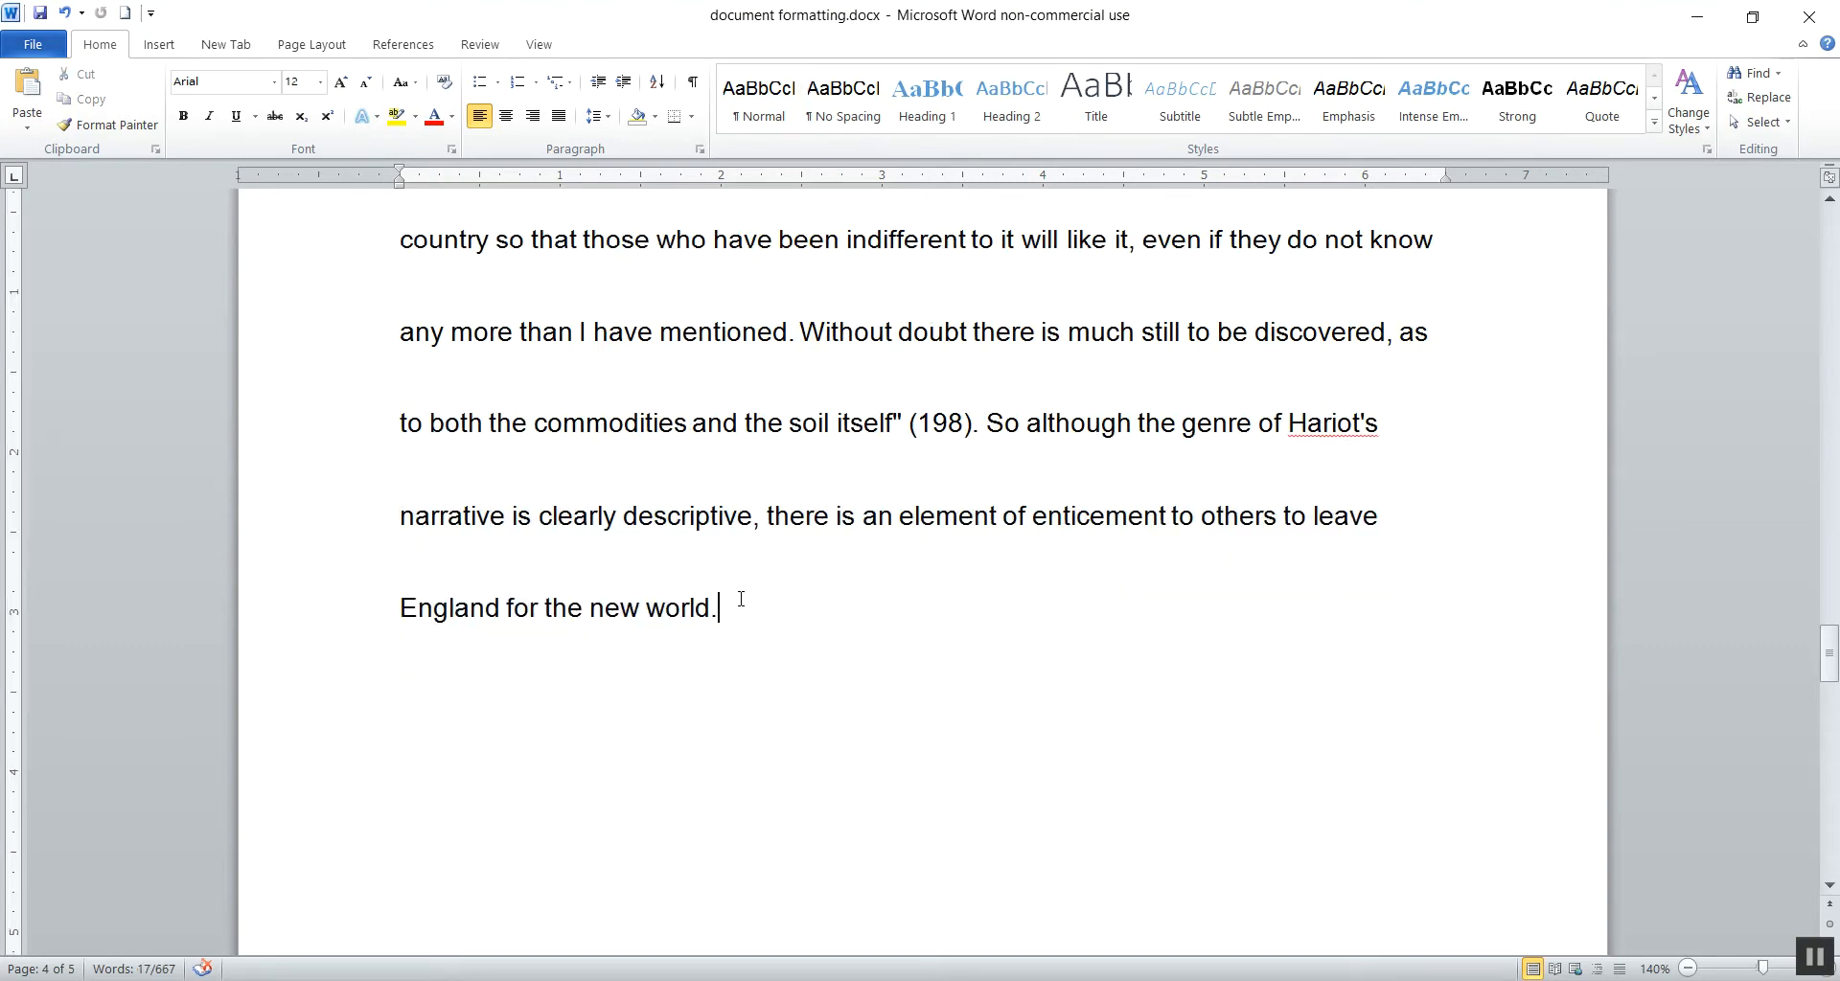
scroll(772, 571, down, 5)
scroll(904, 533, up, 10)
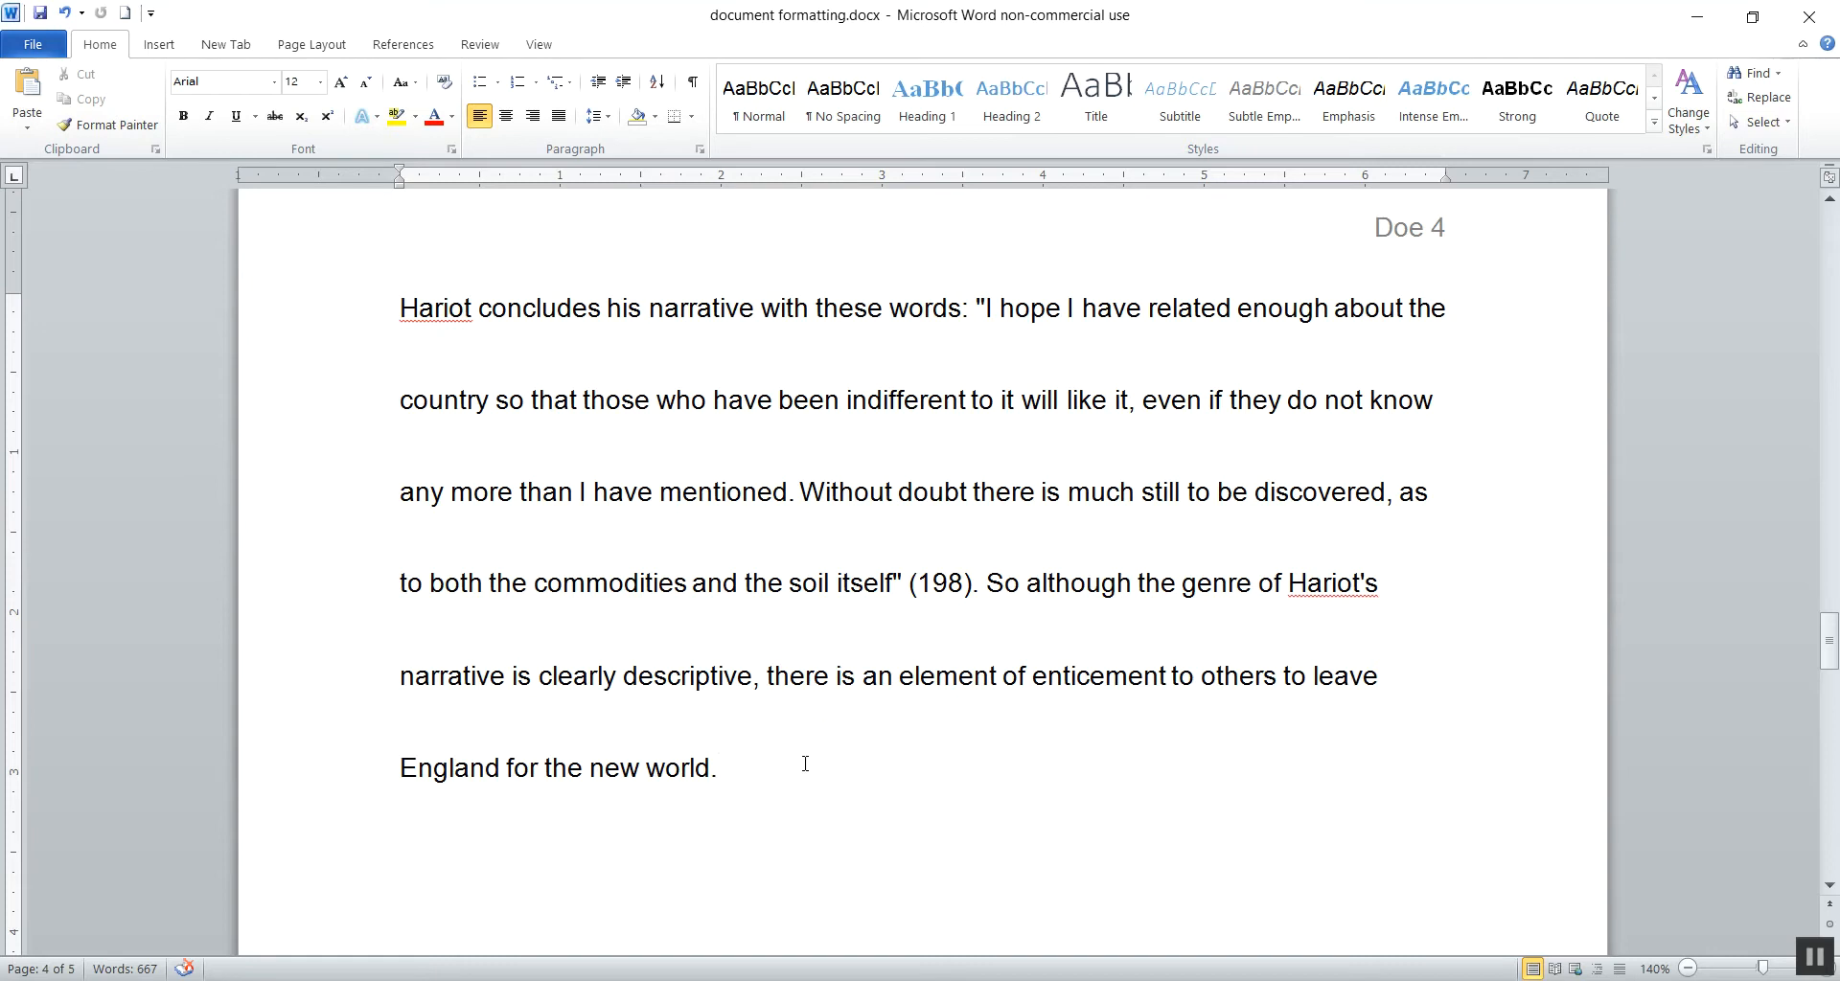
scroll(771, 458, up, 5)
scroll(882, 390, up, 16)
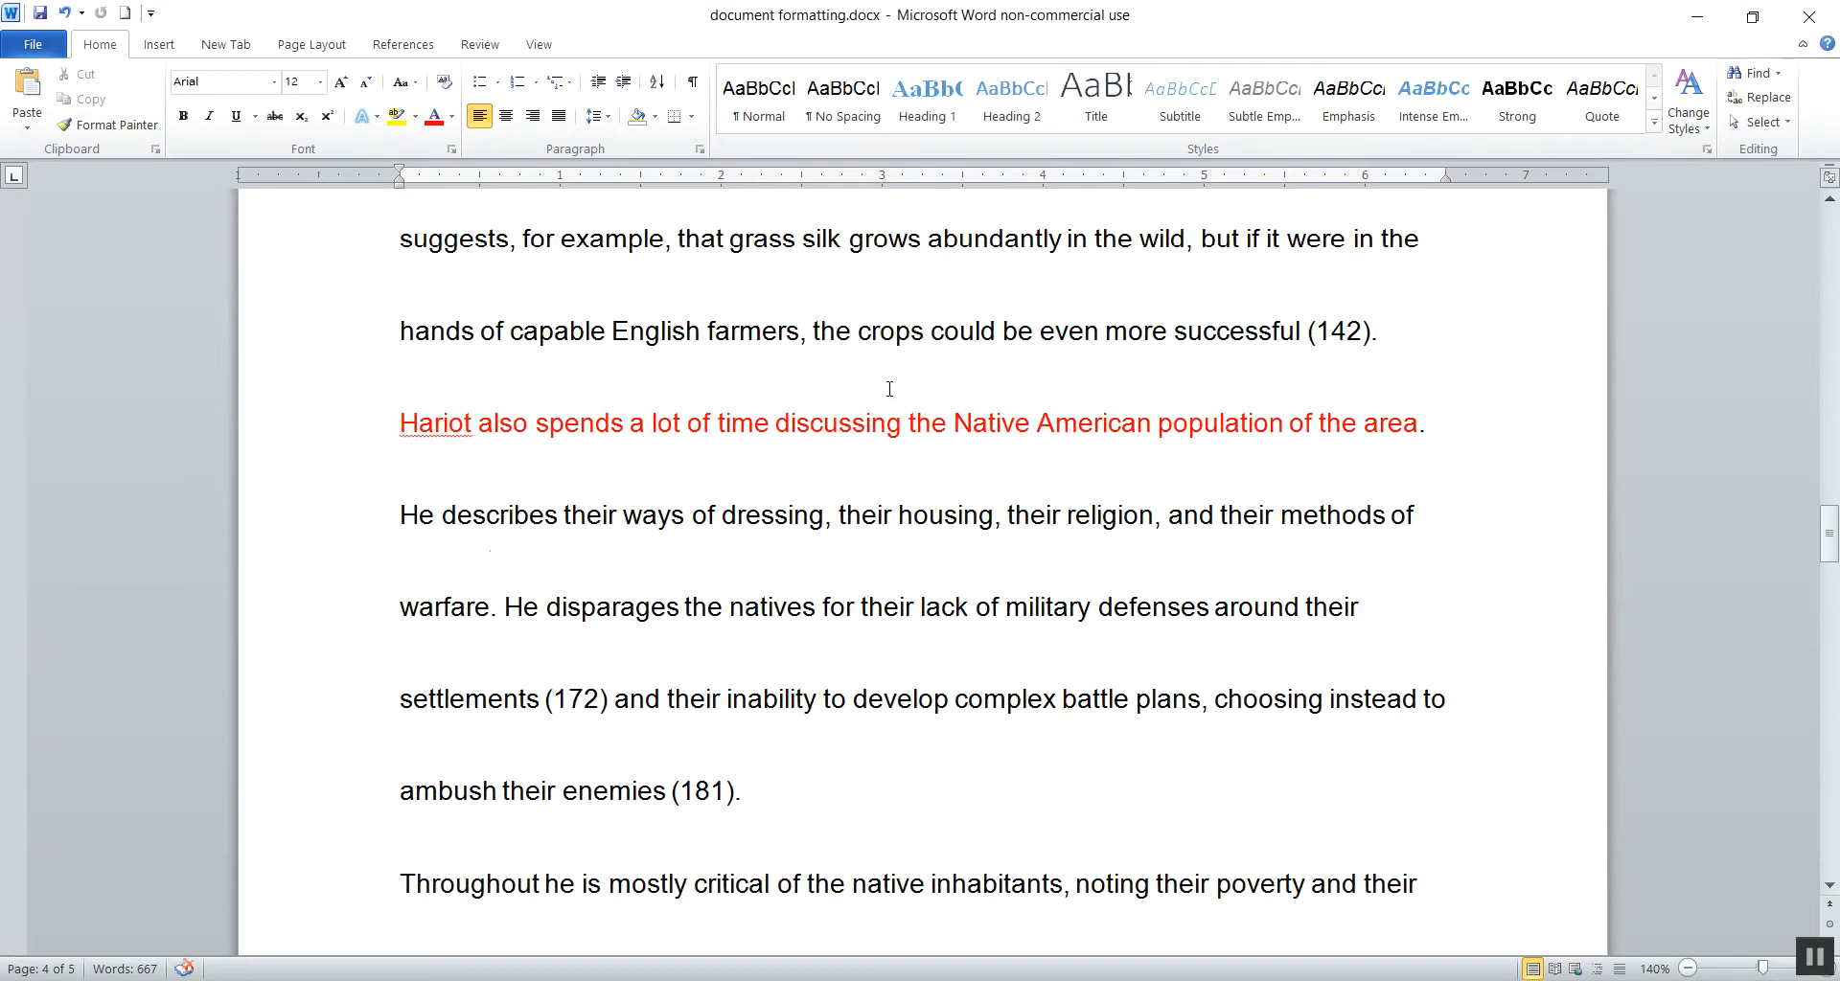
scroll(1059, 395, up, 2)
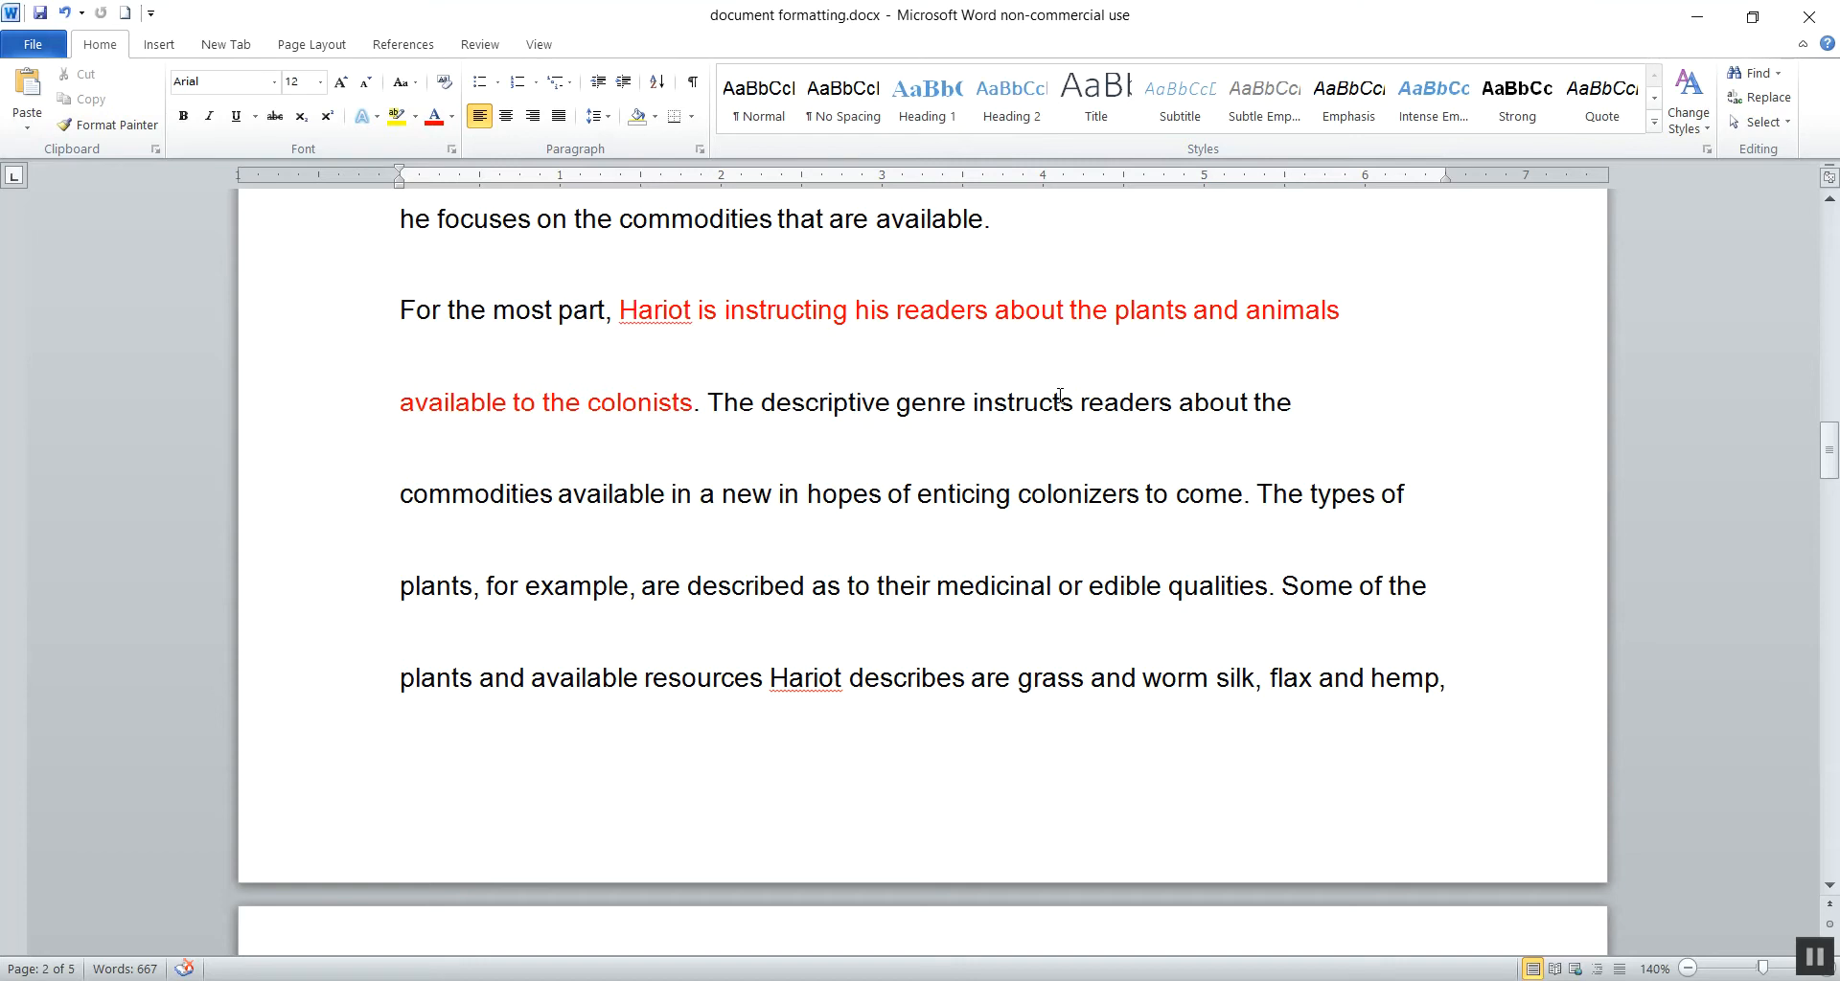
scroll(1059, 396, up, 20)
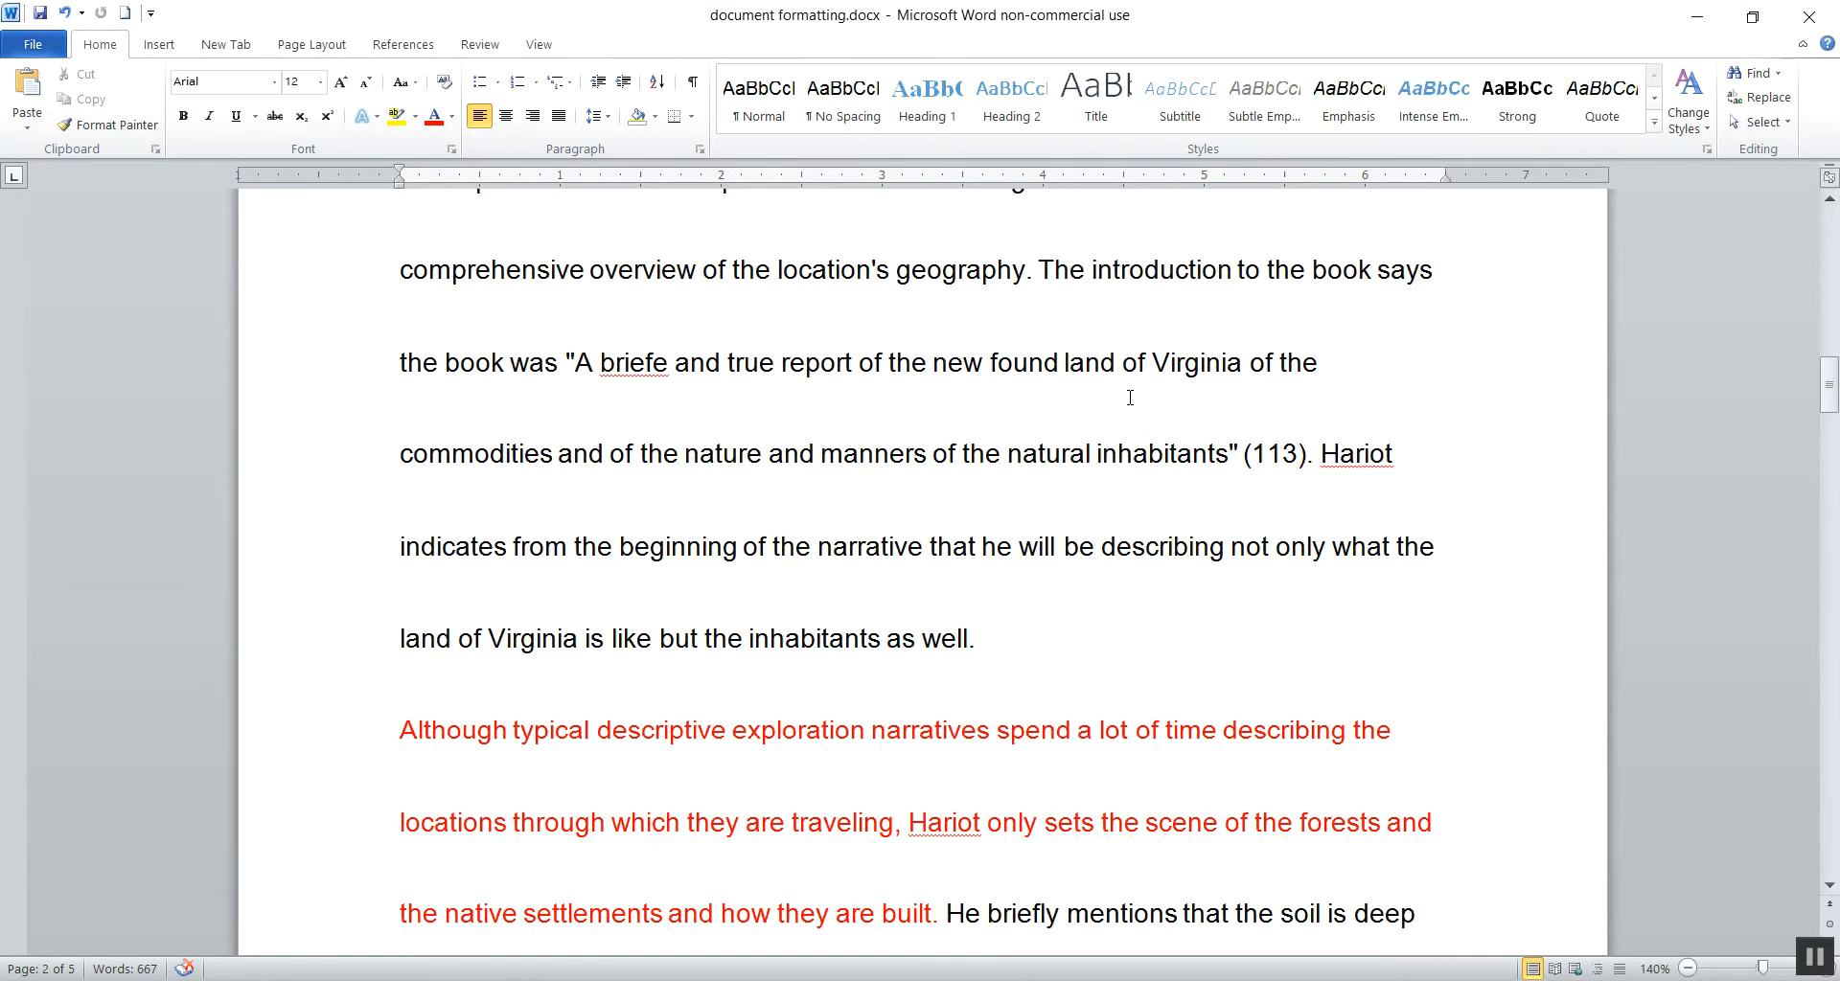
scroll(1132, 396, up, 4)
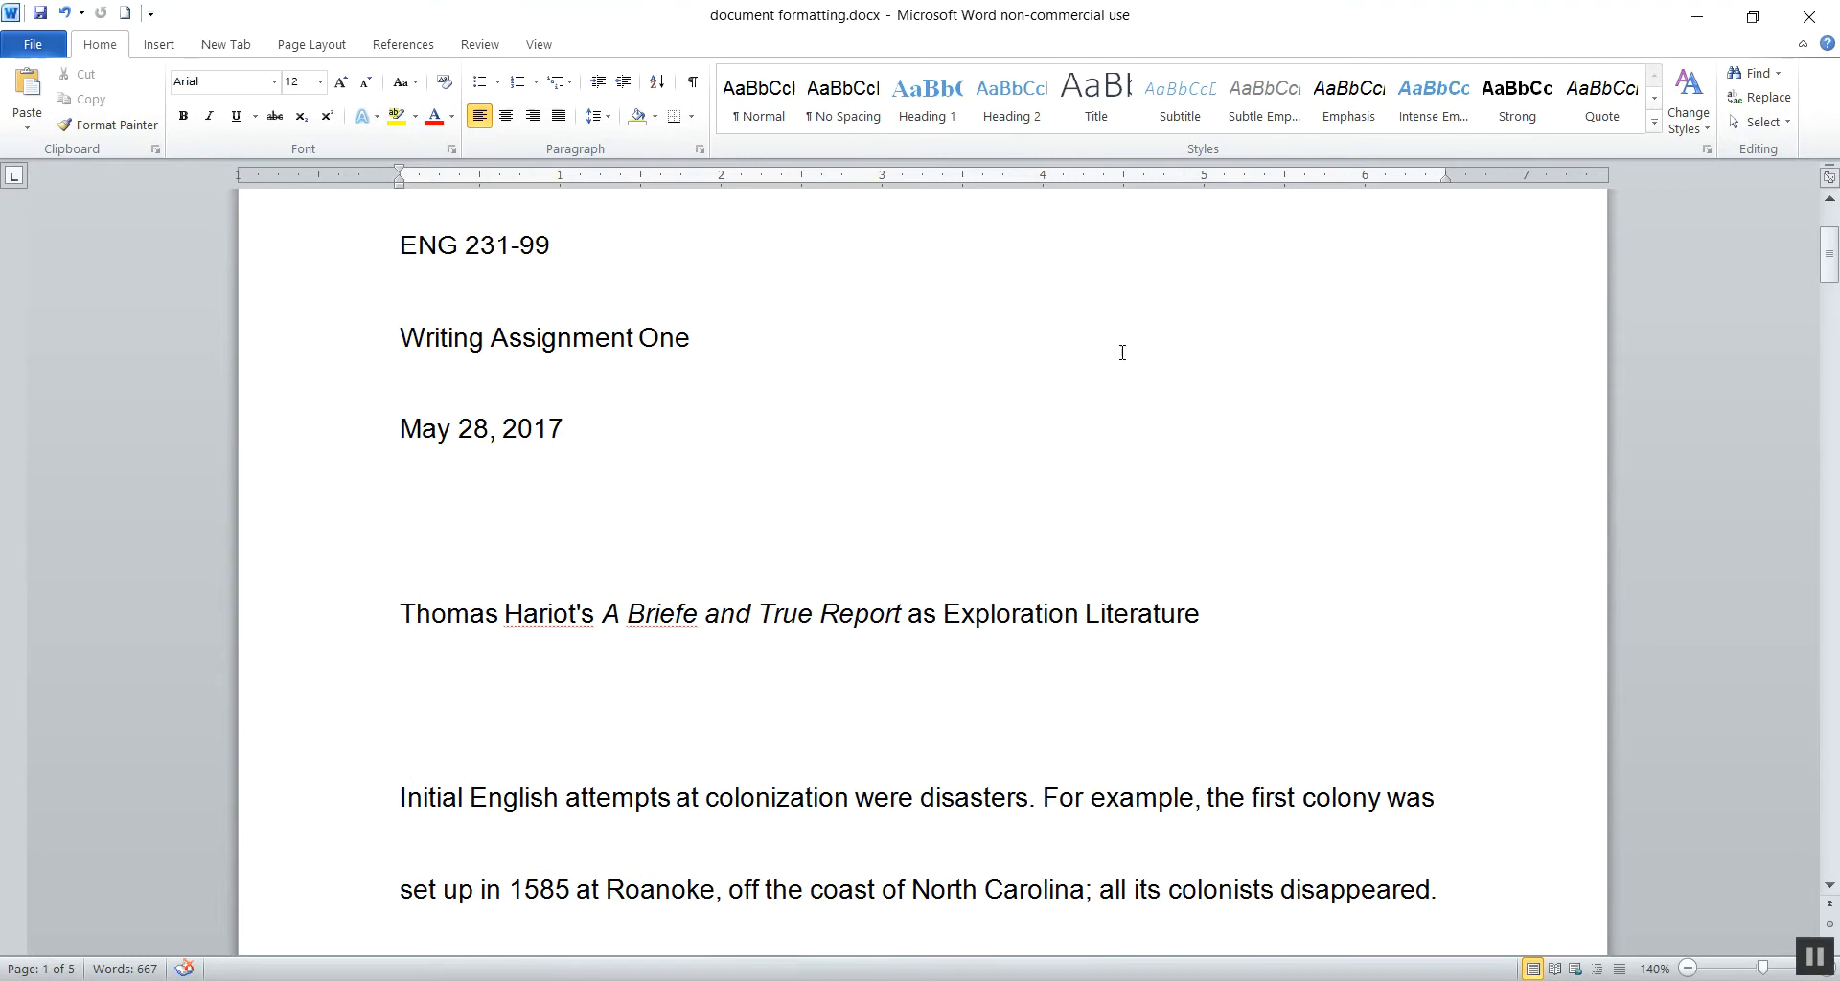
scroll(1129, 350, up, 3)
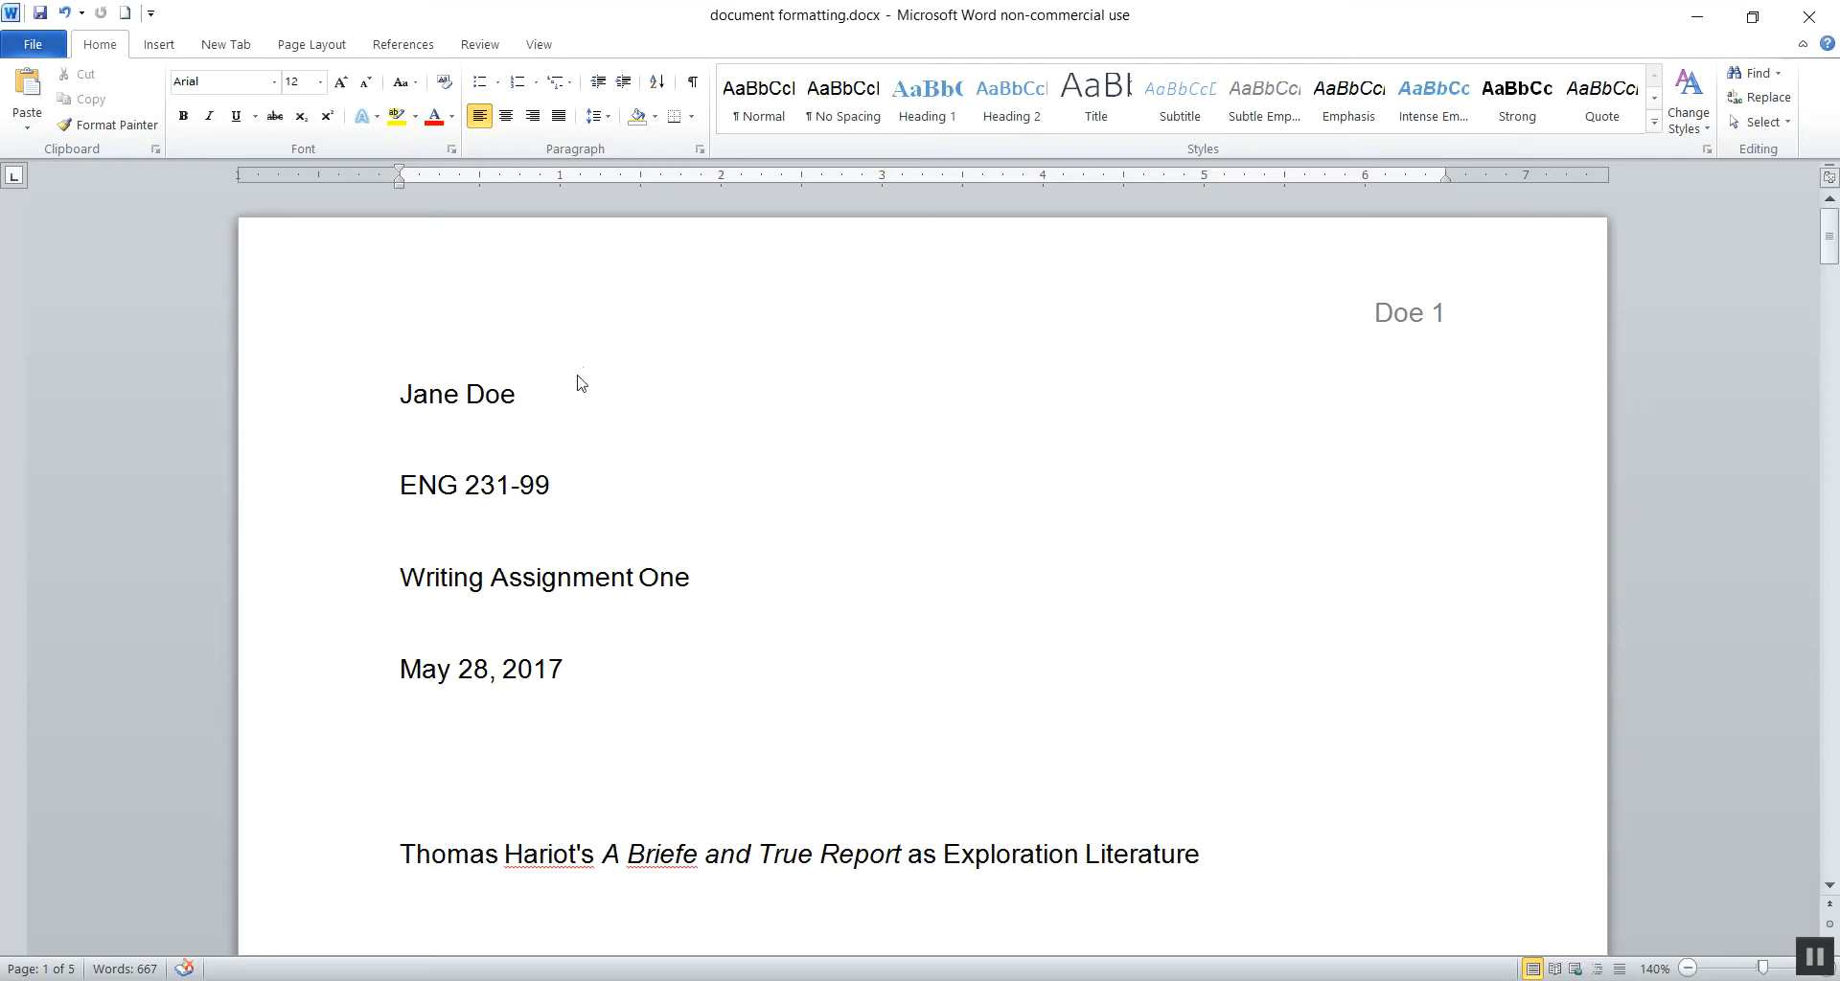
Step: Set the whole document to double line spacing, with no space added between paragraphs of the same style
drag(400, 388, 658, 677)
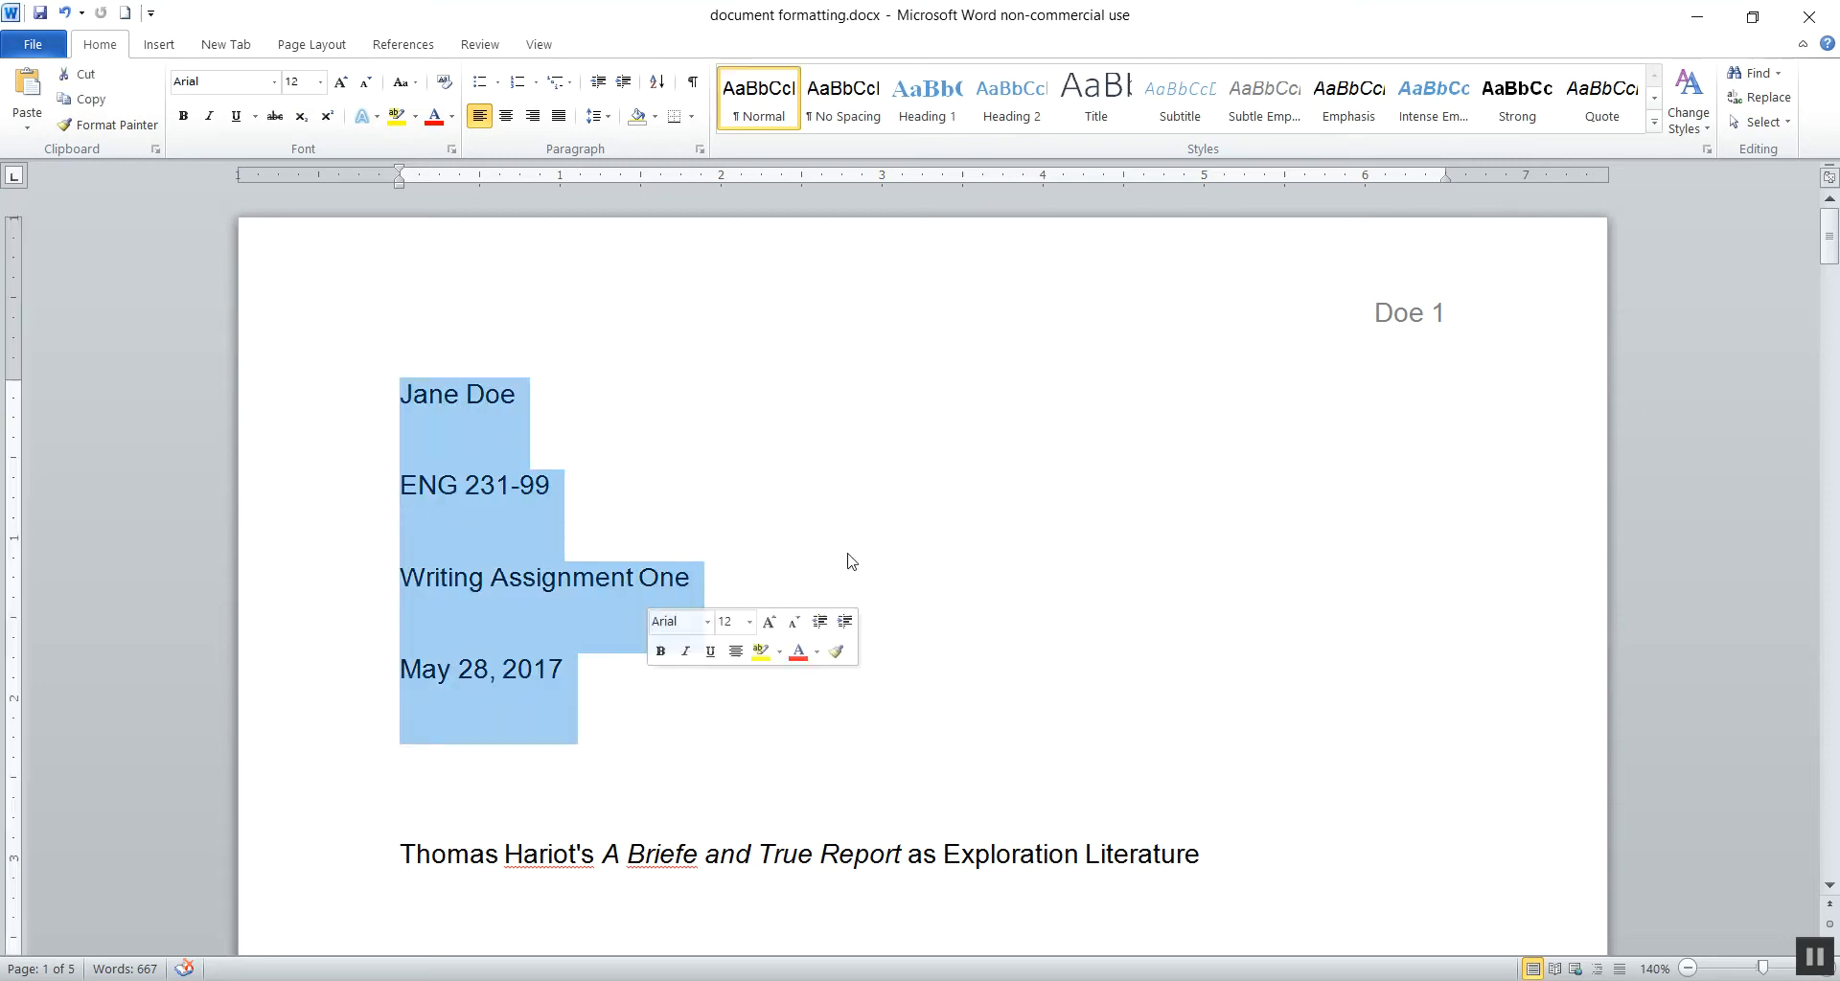
click(832, 442)
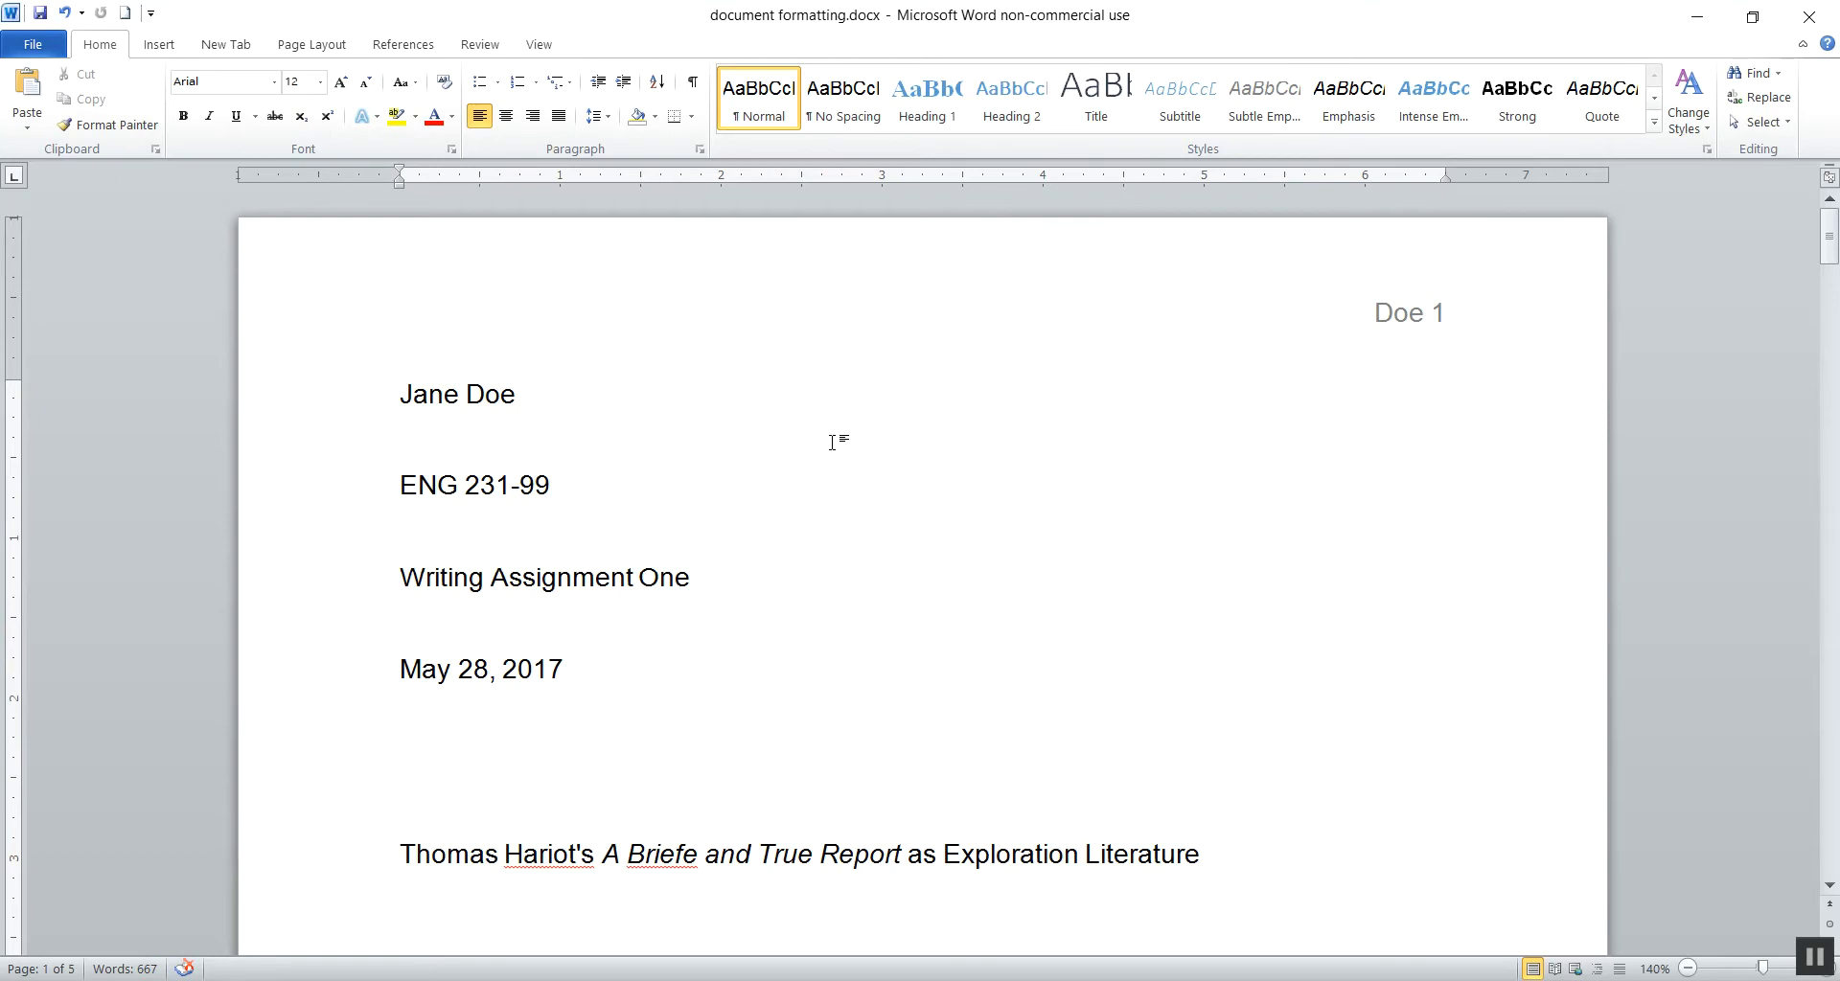
key(ctrl+a)
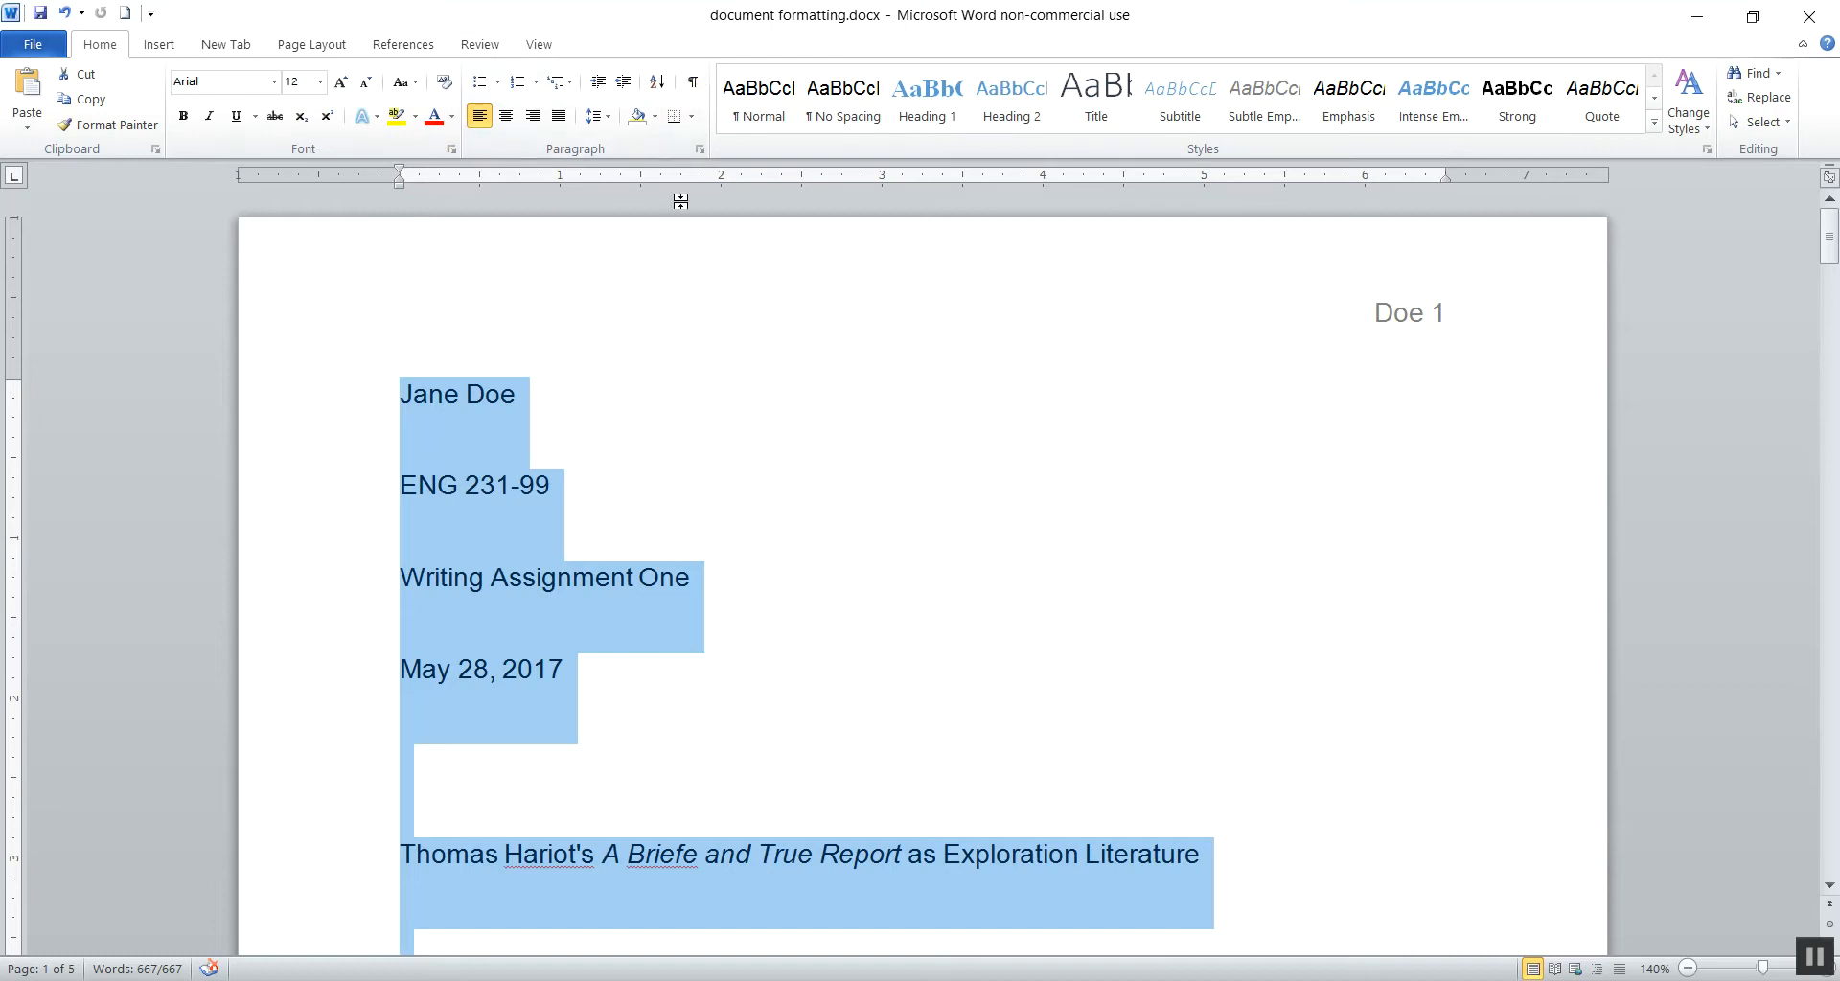
click(699, 148)
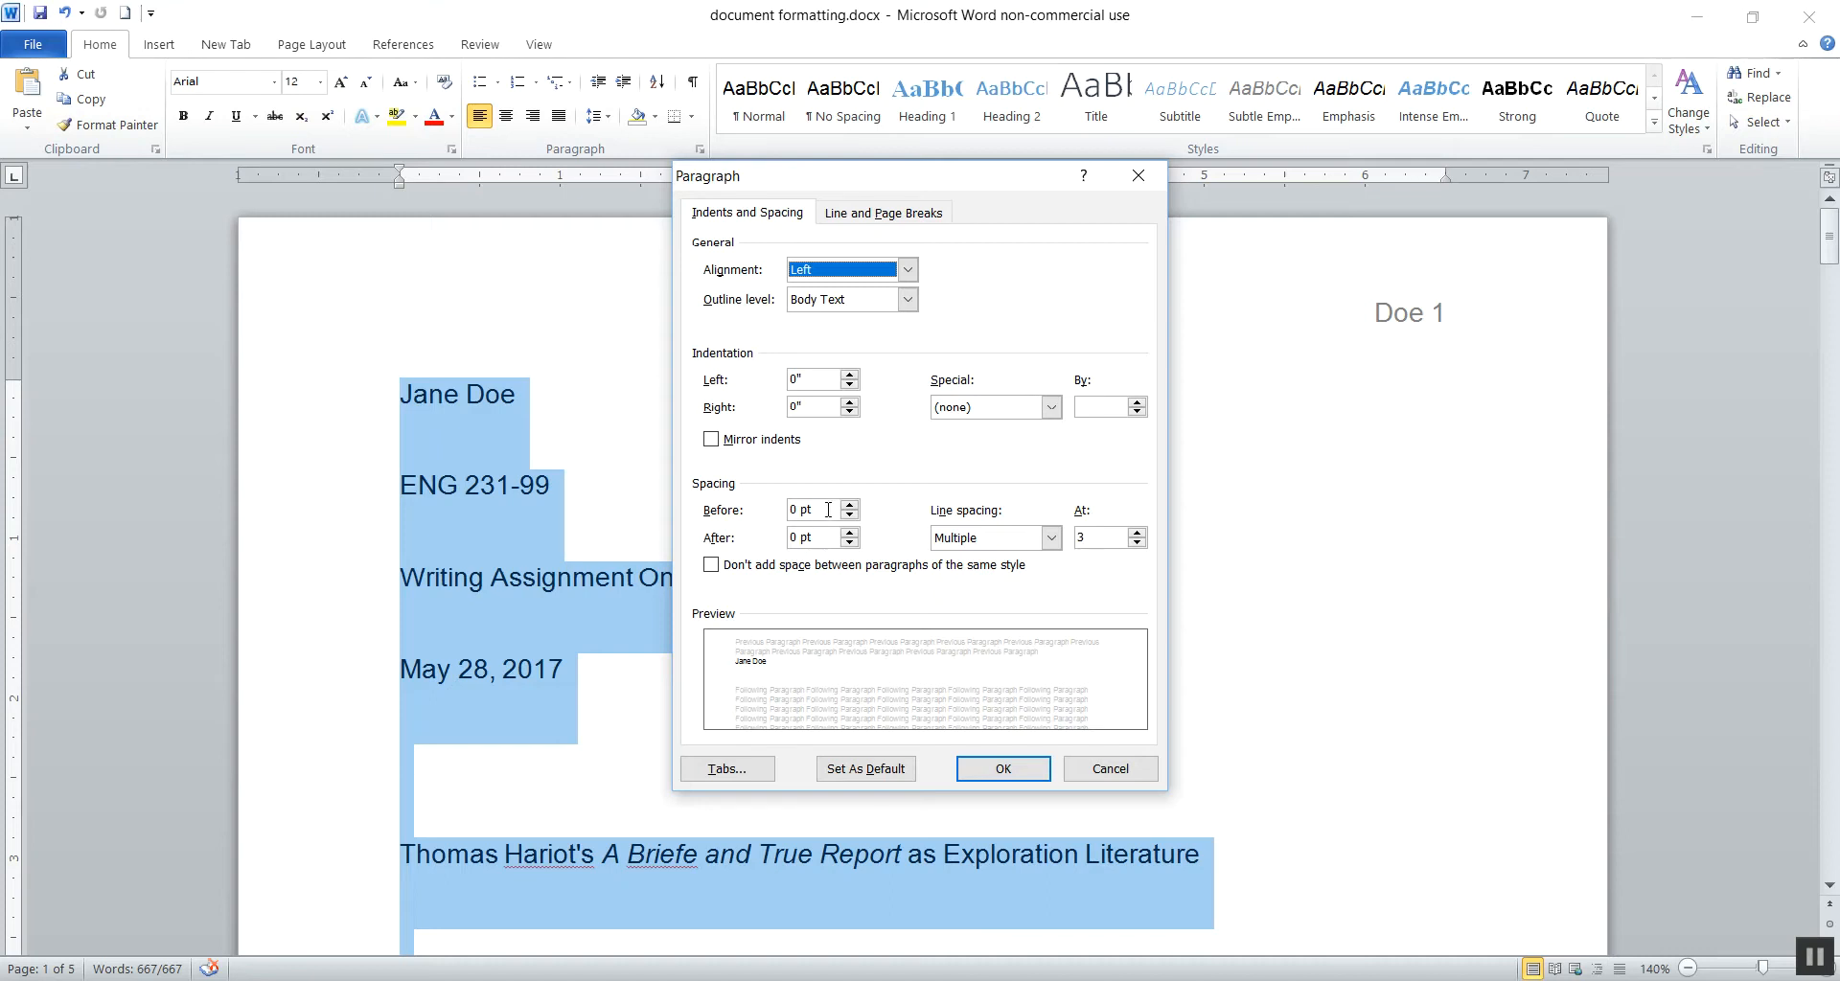
click(1051, 538)
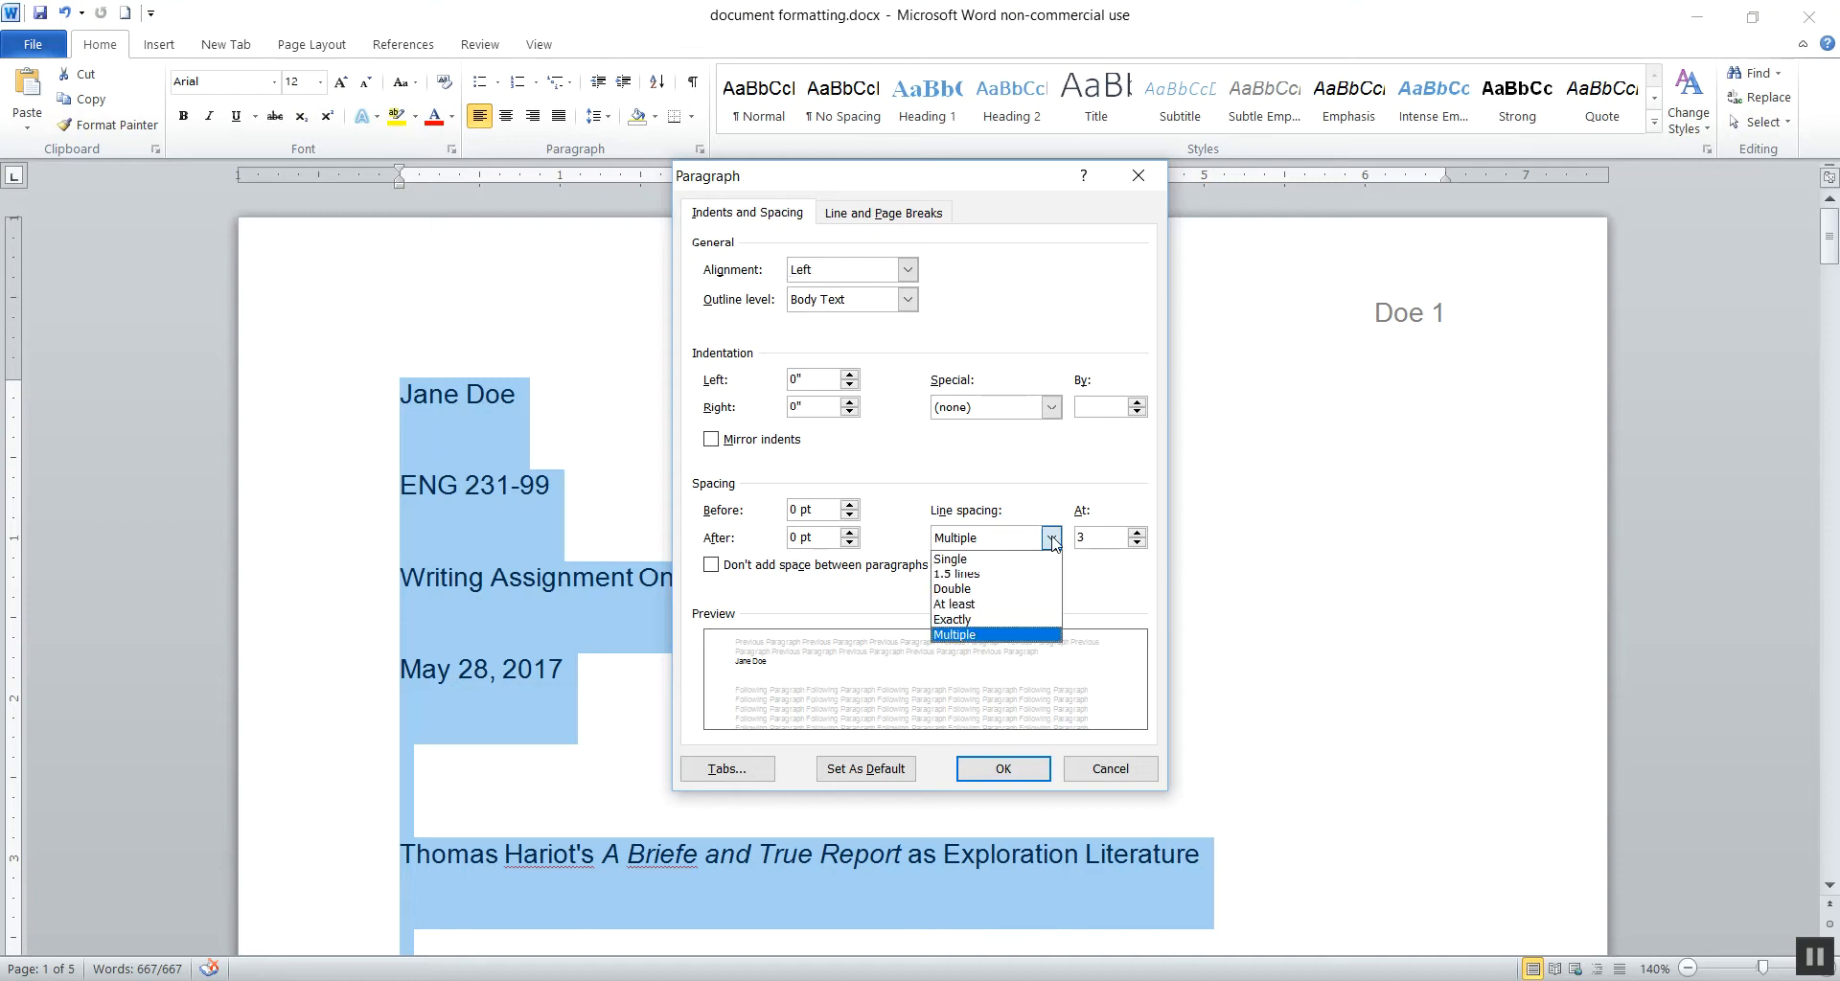
click(1026, 588)
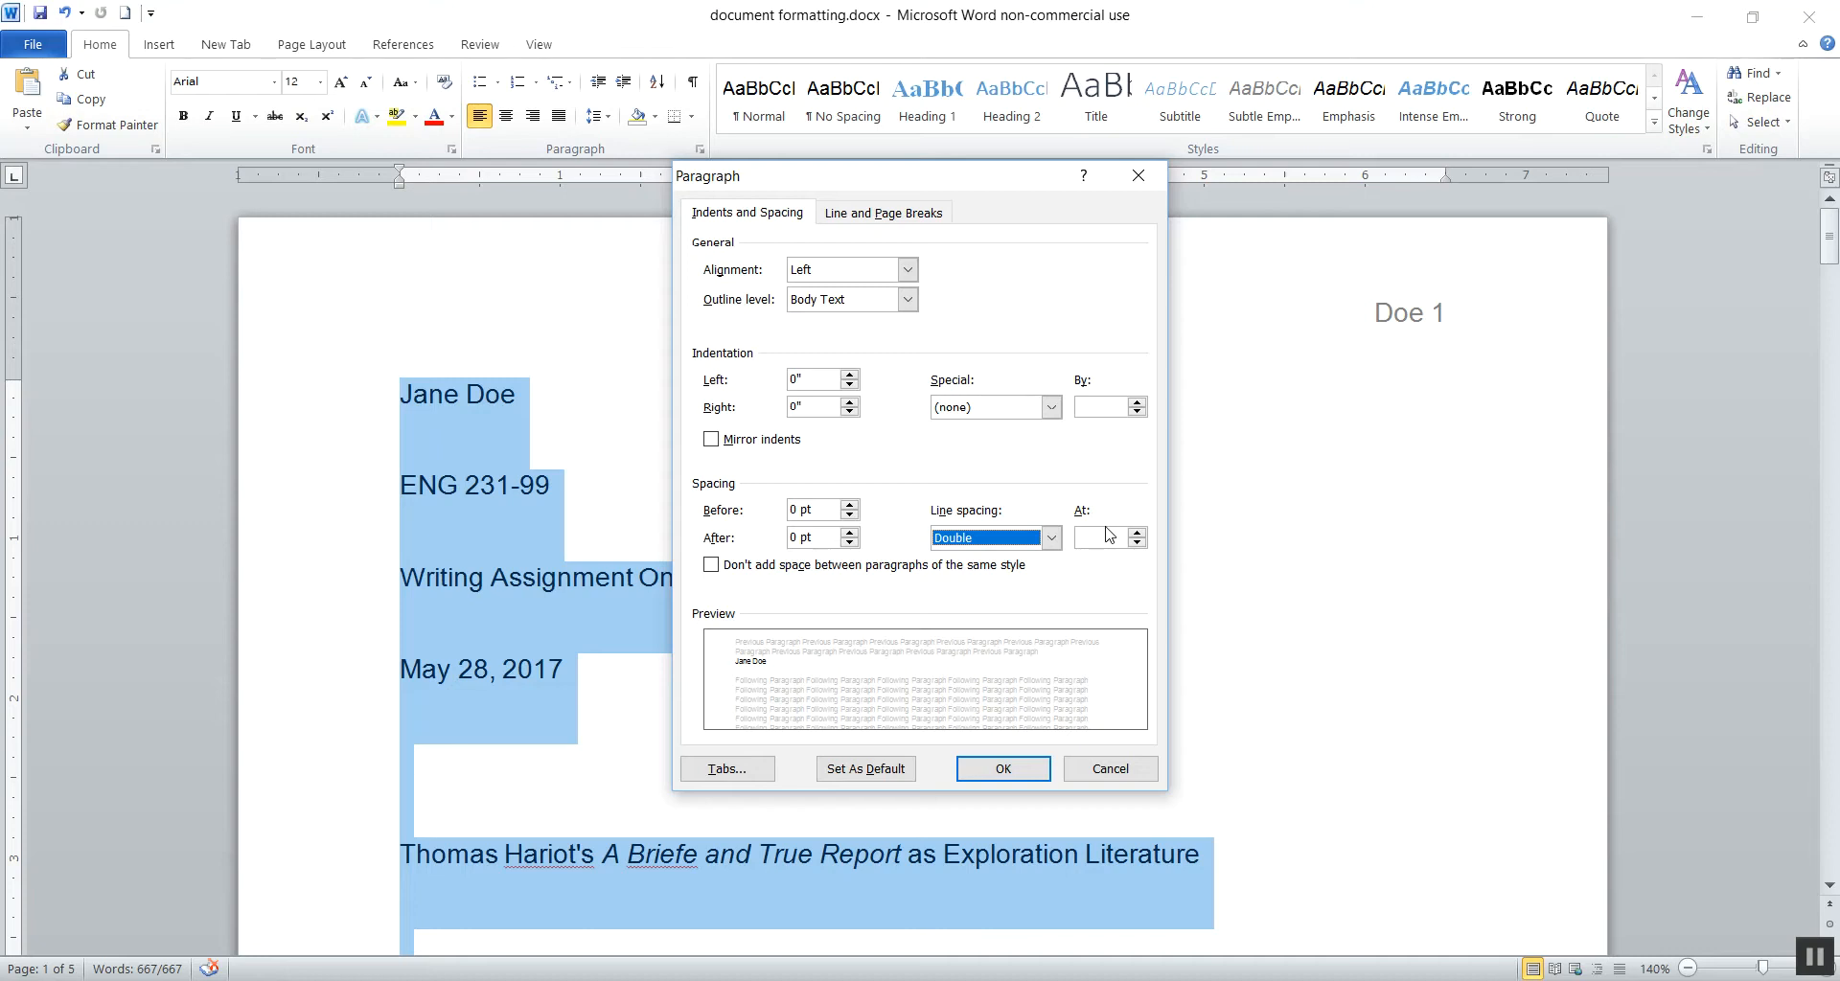
click(711, 565)
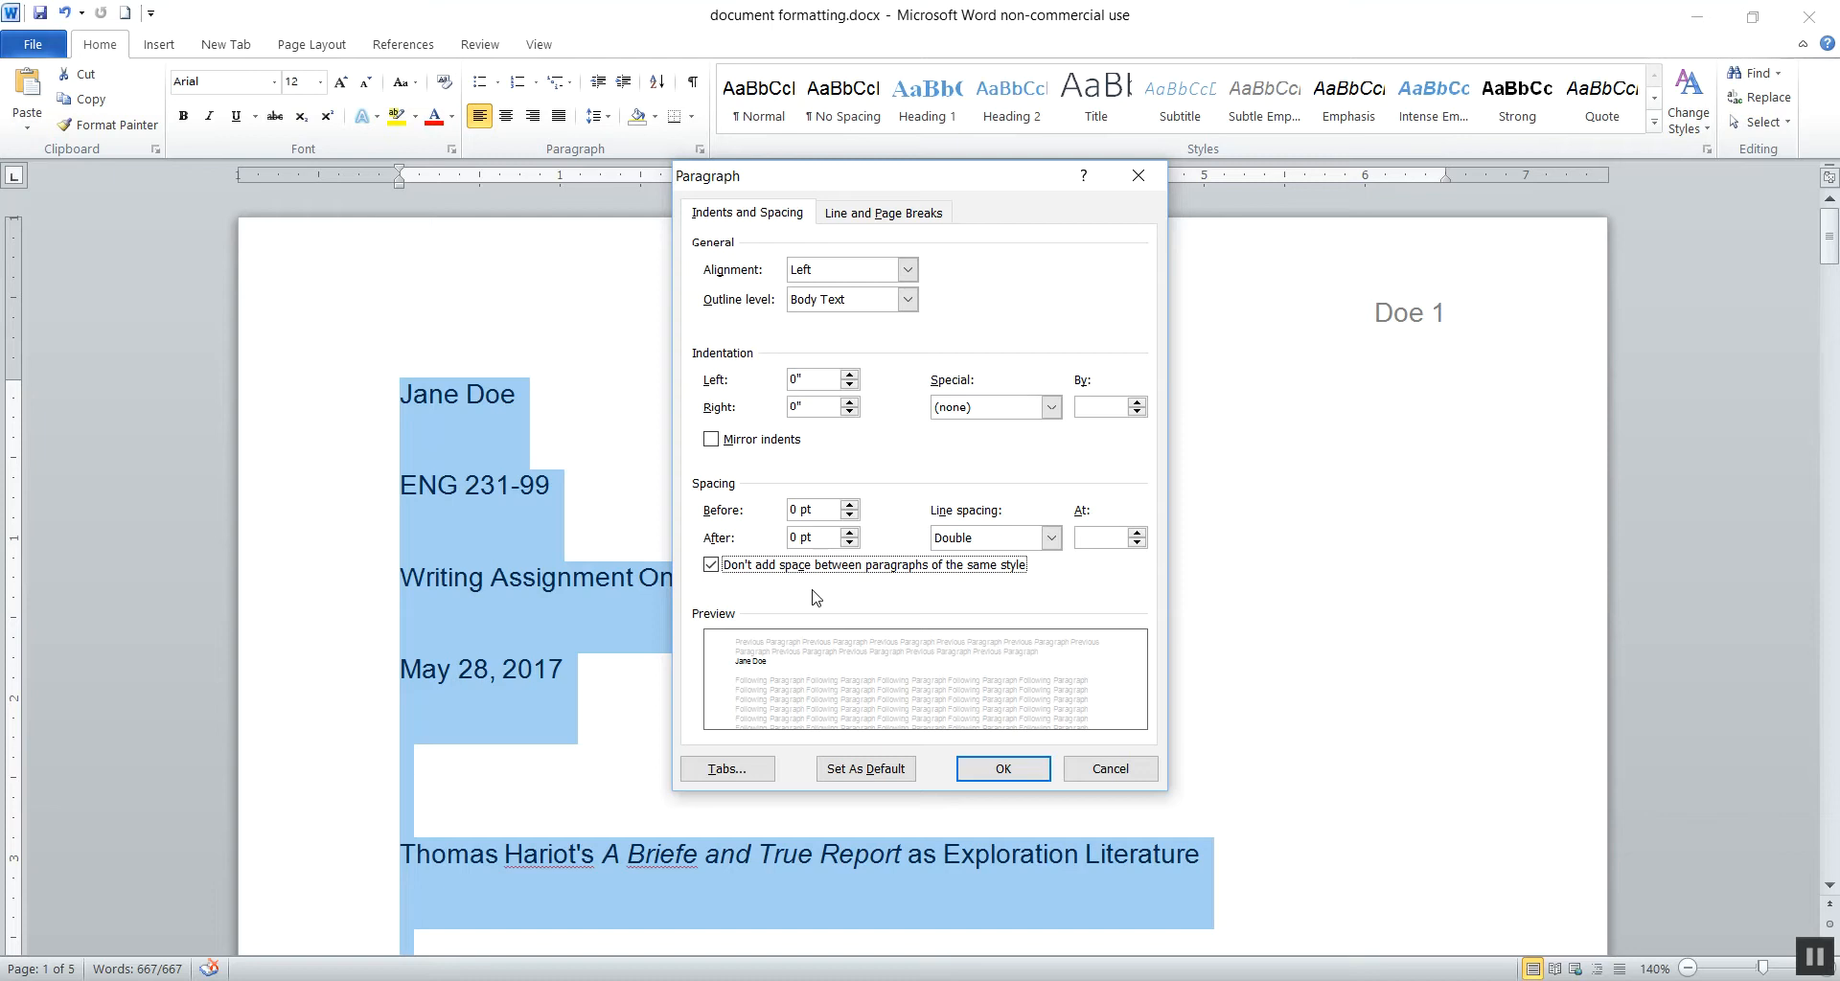
click(996, 774)
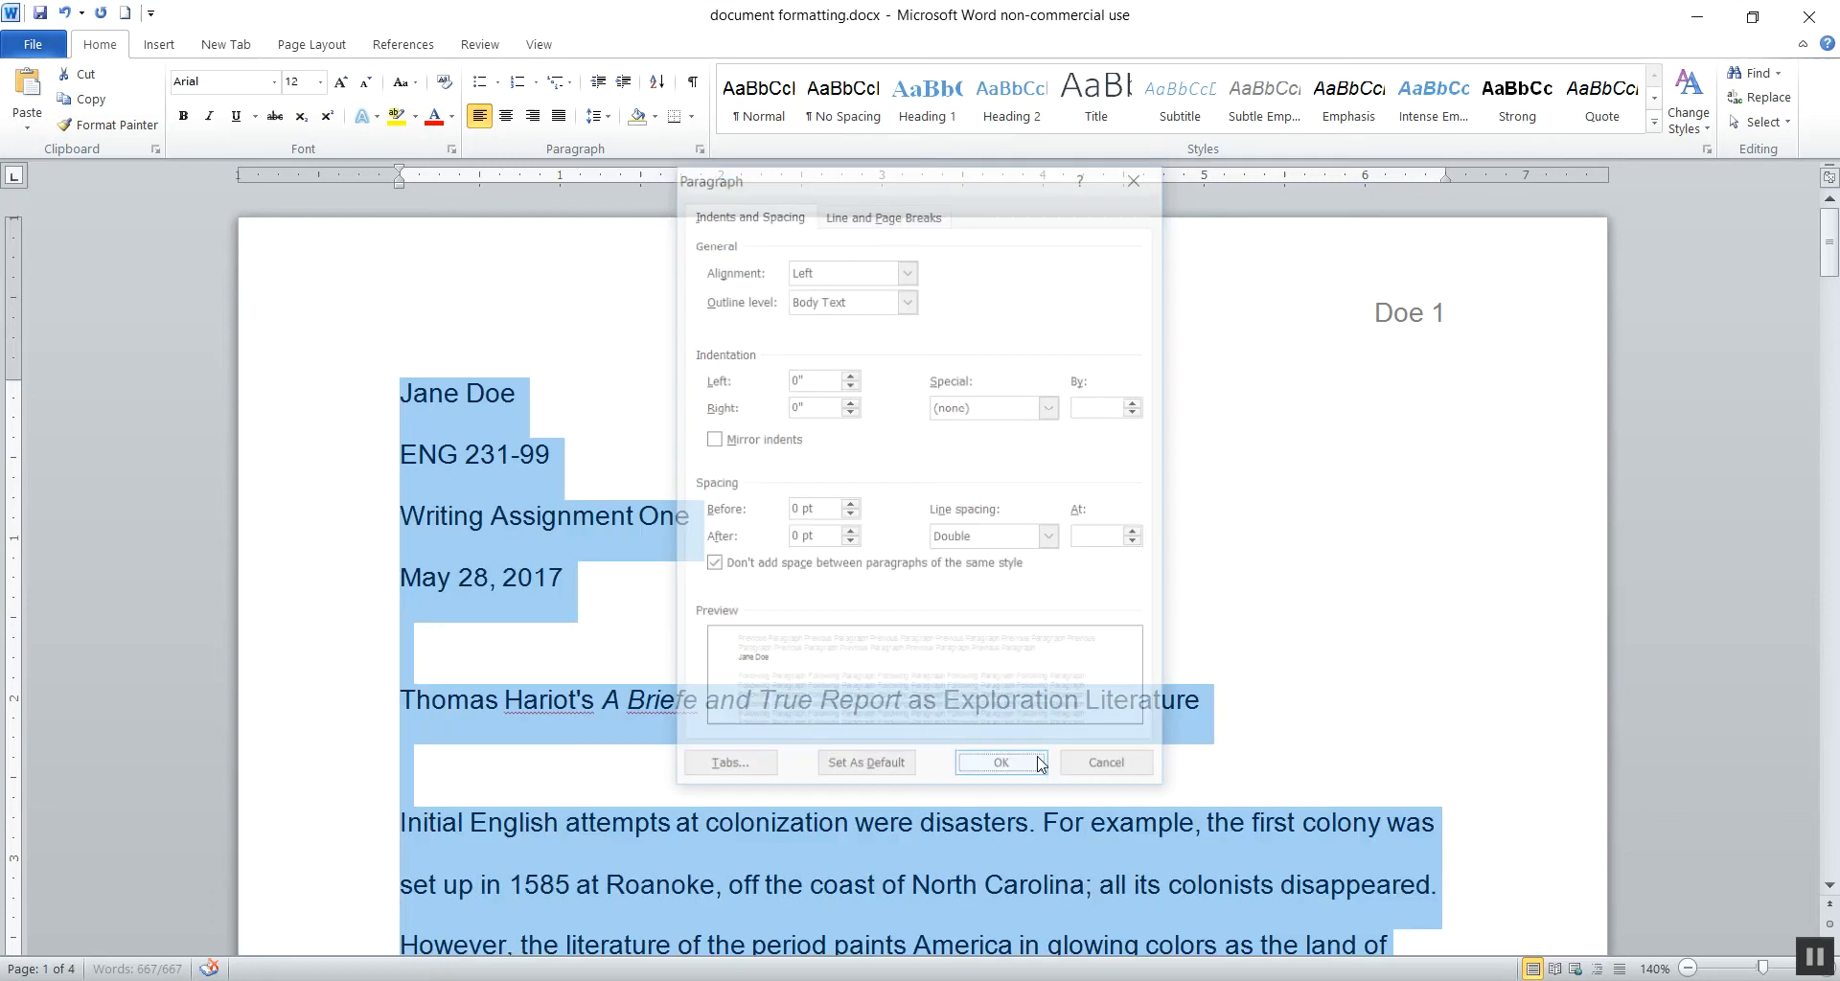
click(1041, 532)
Step: Check the double spacing across the paper's pages, from the heading block to the end of the conclusion and back
scroll(1042, 532, down, 3)
scroll(1211, 533, down, 15)
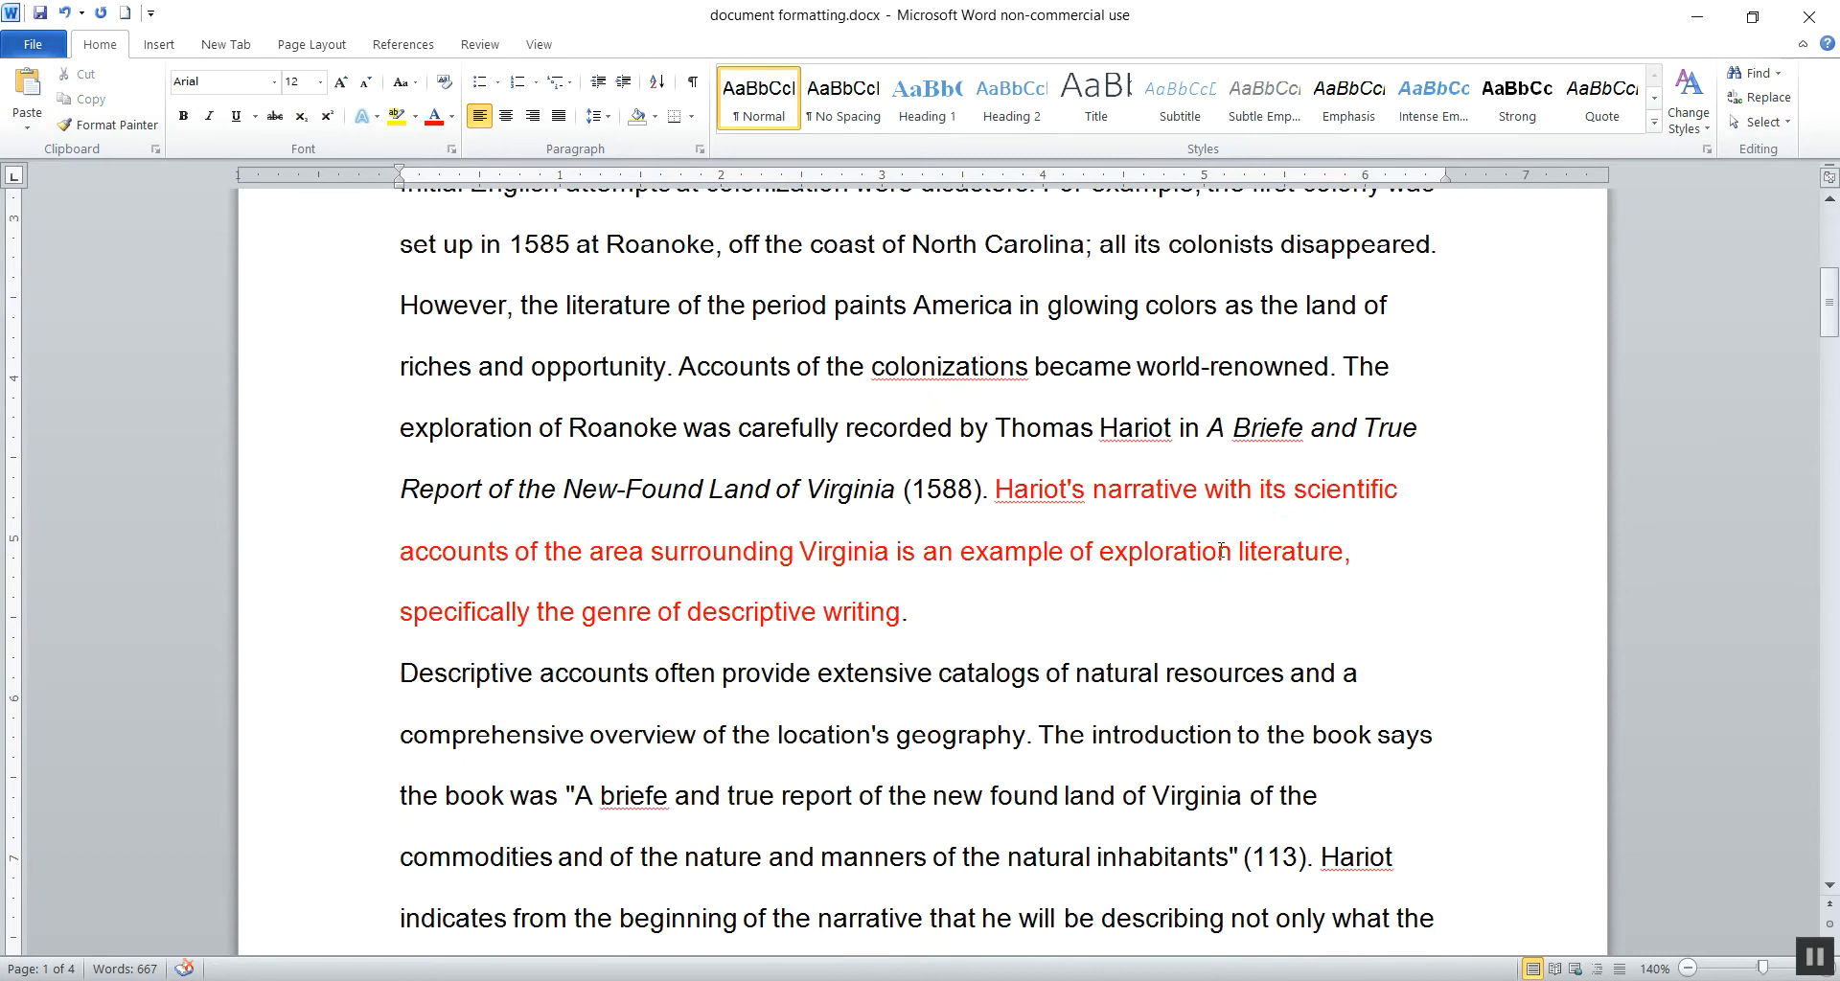
scroll(1211, 533, down, 15)
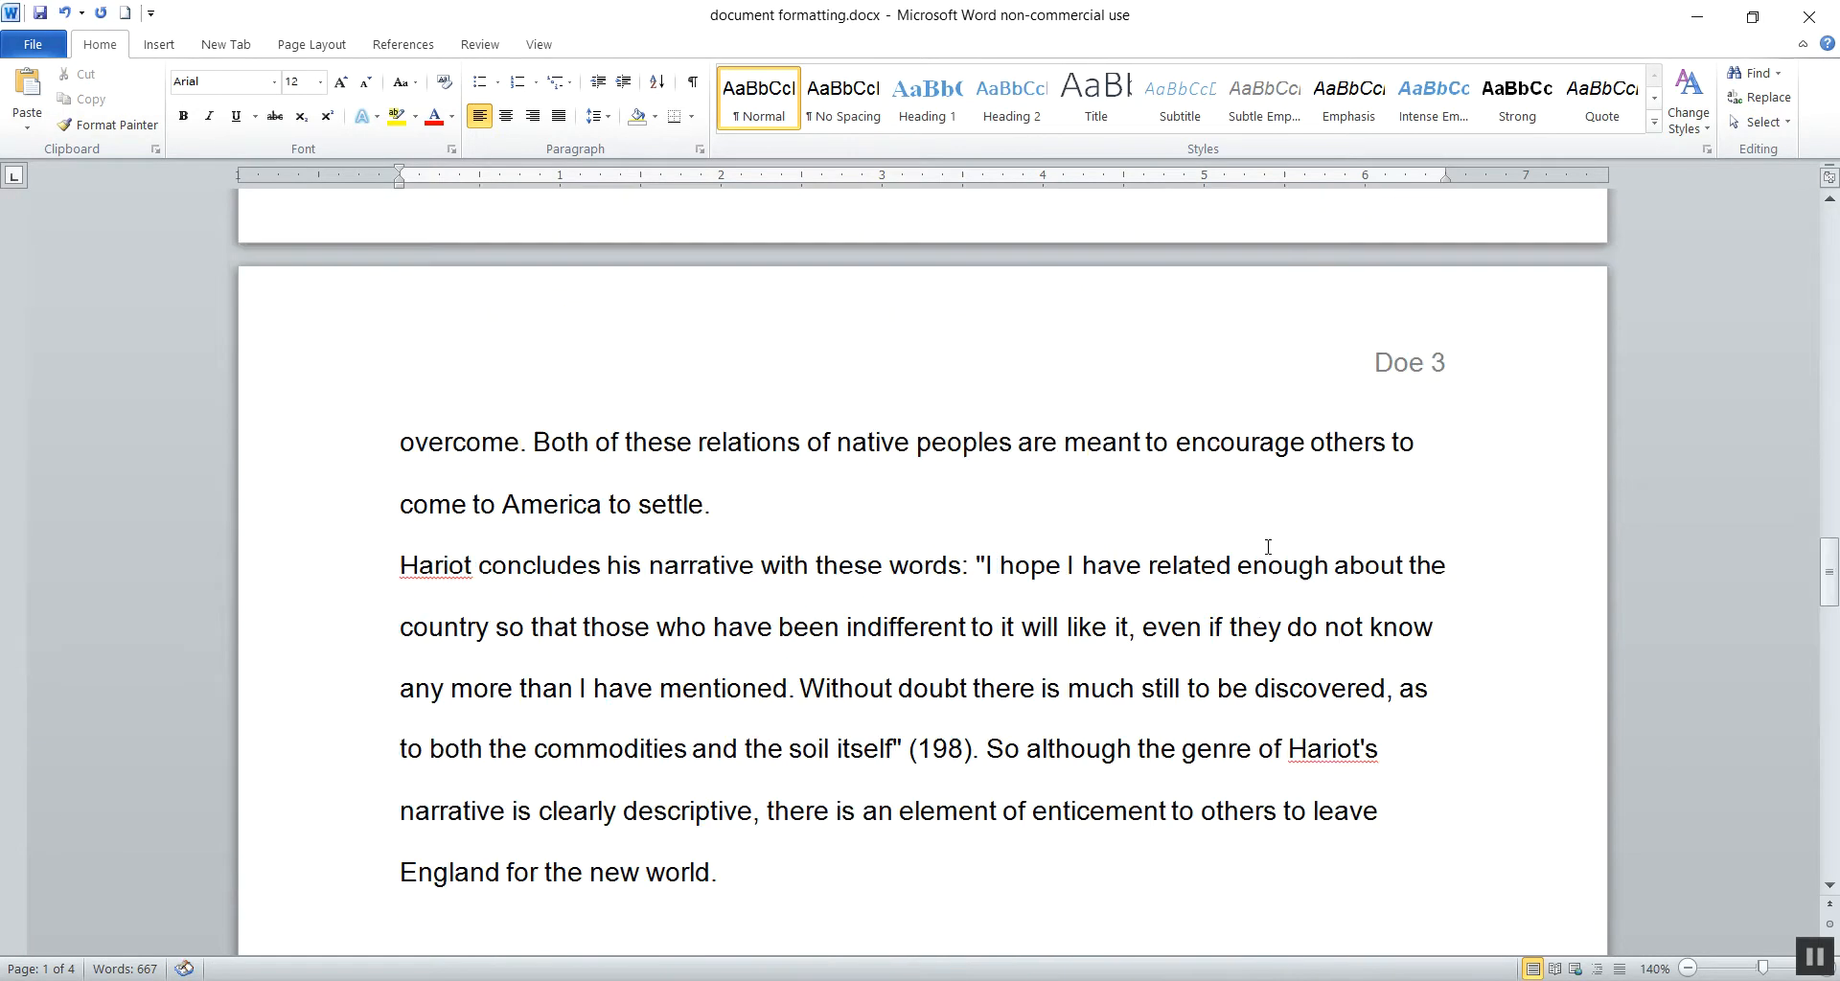
scroll(1278, 530, up, 15)
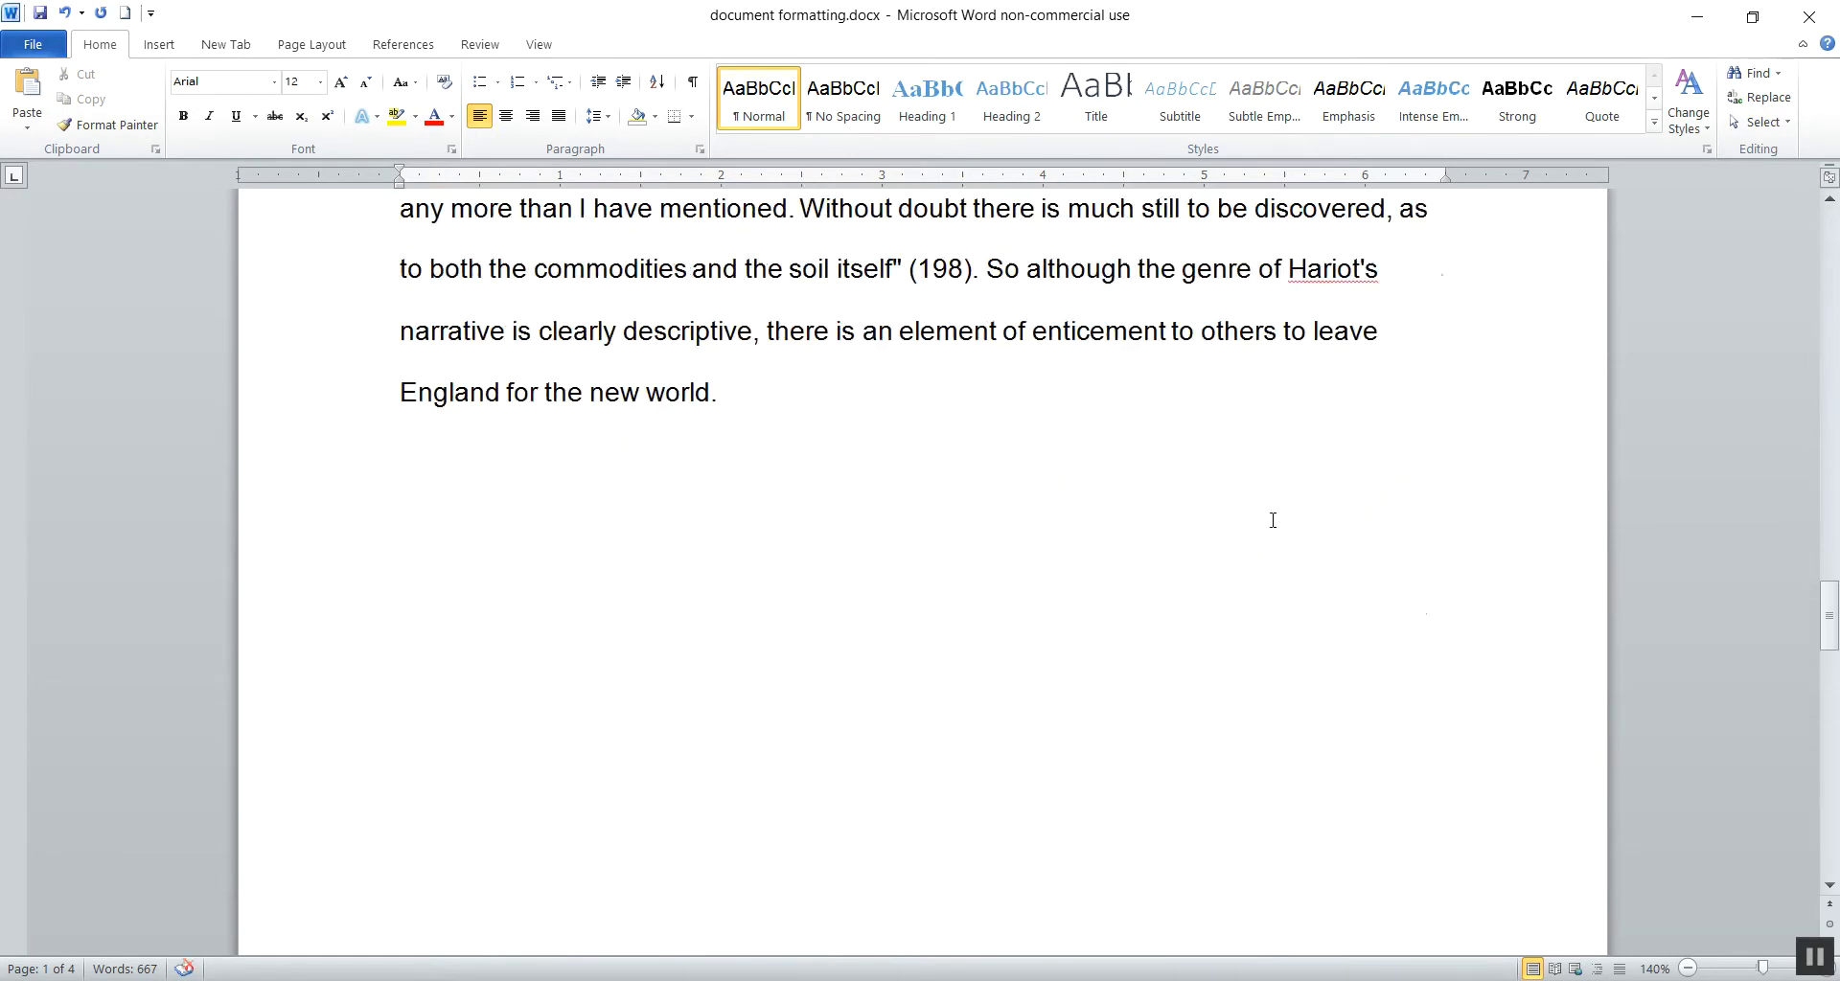
scroll(1271, 520, up, 6)
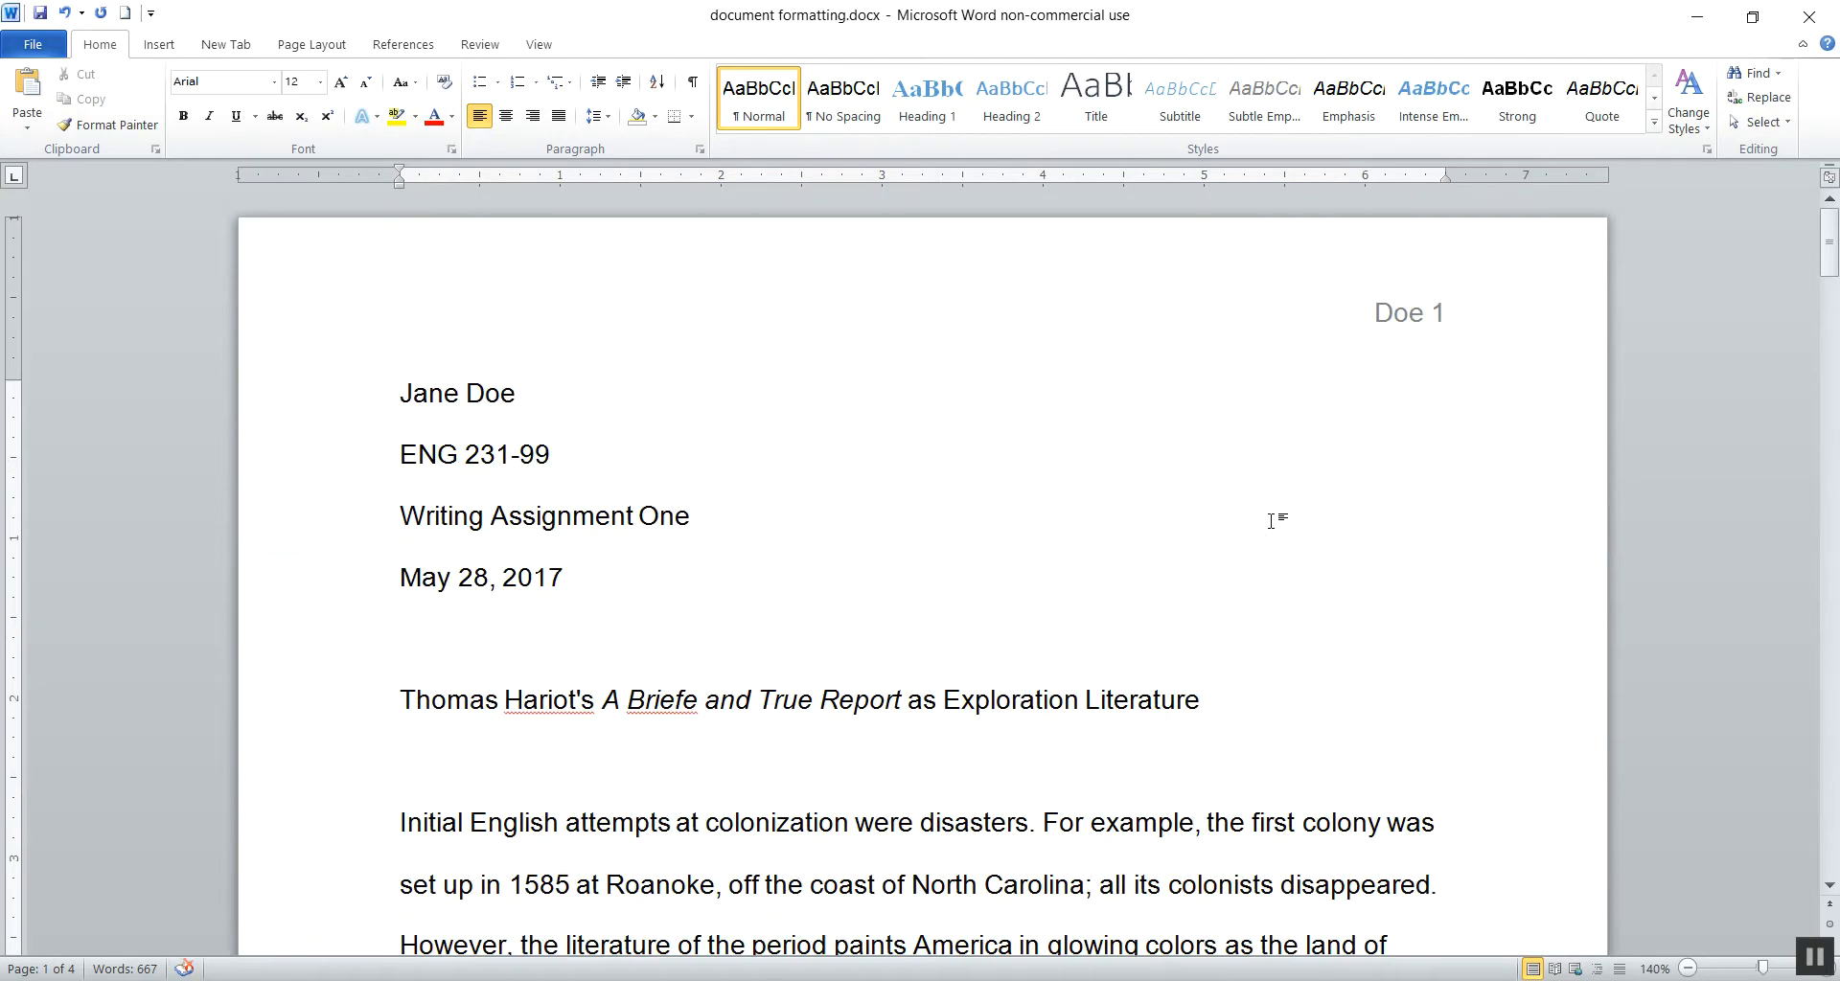
scroll(987, 460, down, 1)
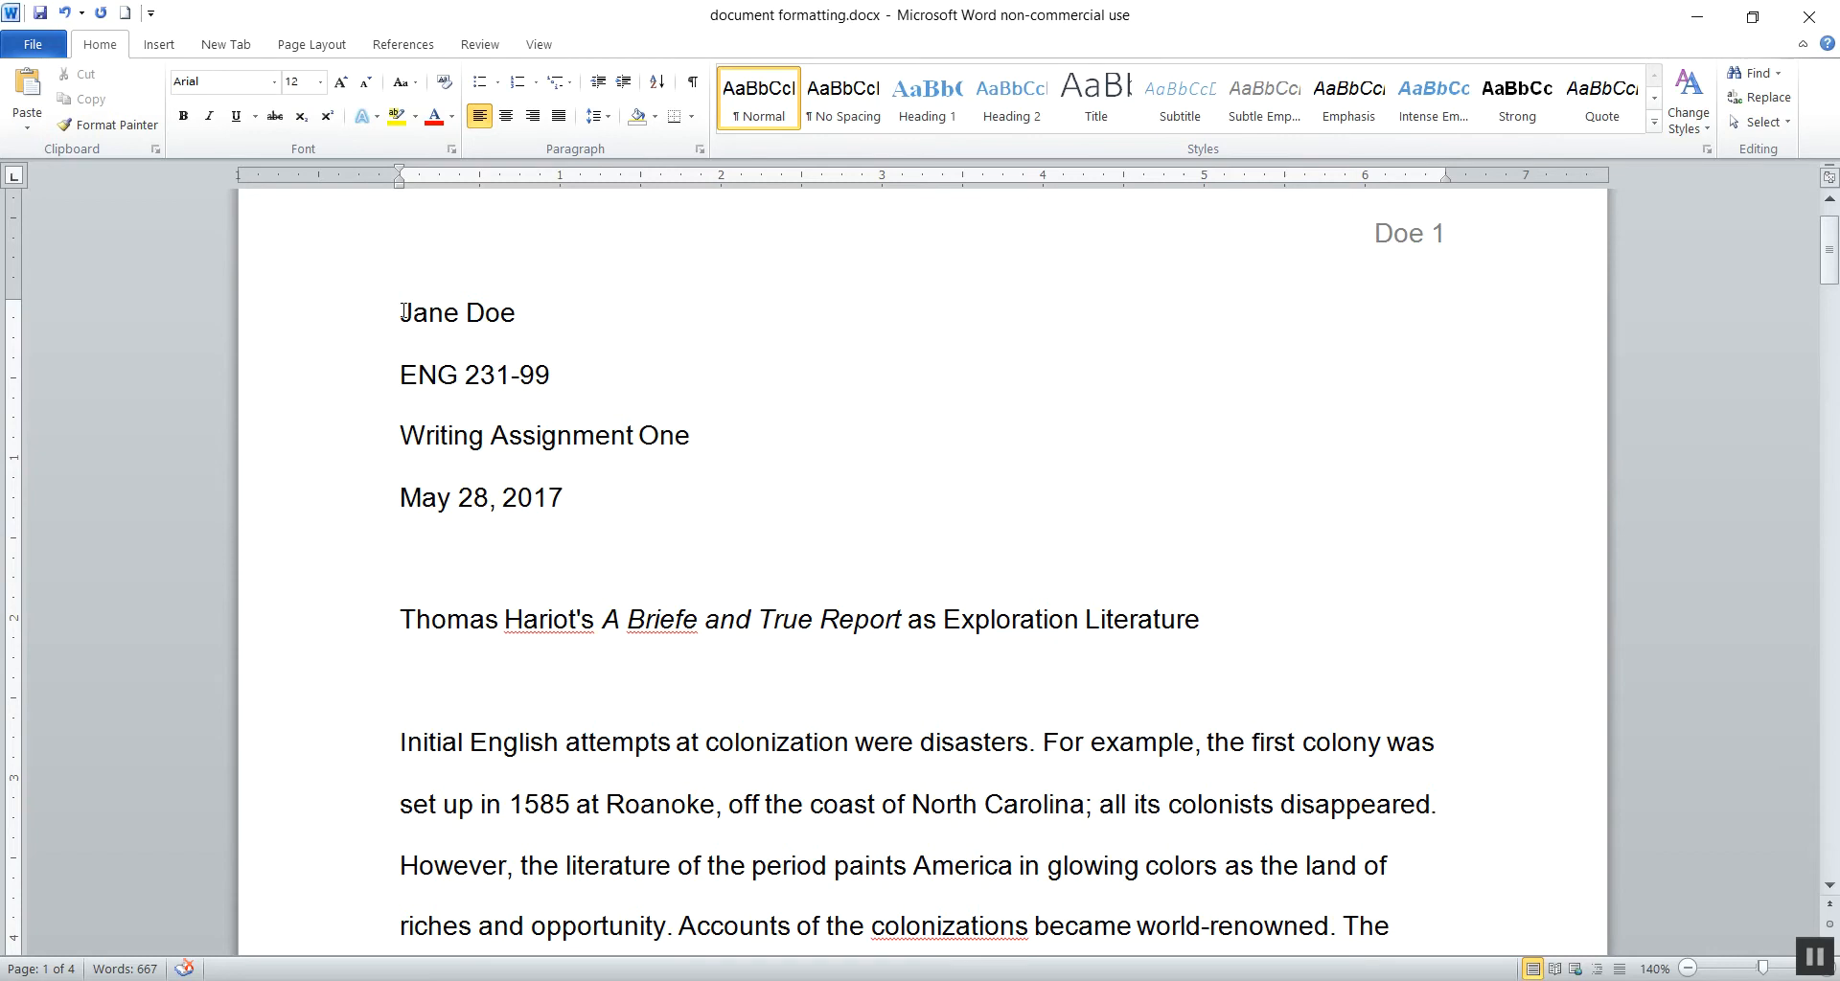
scroll(403, 312, up, 1)
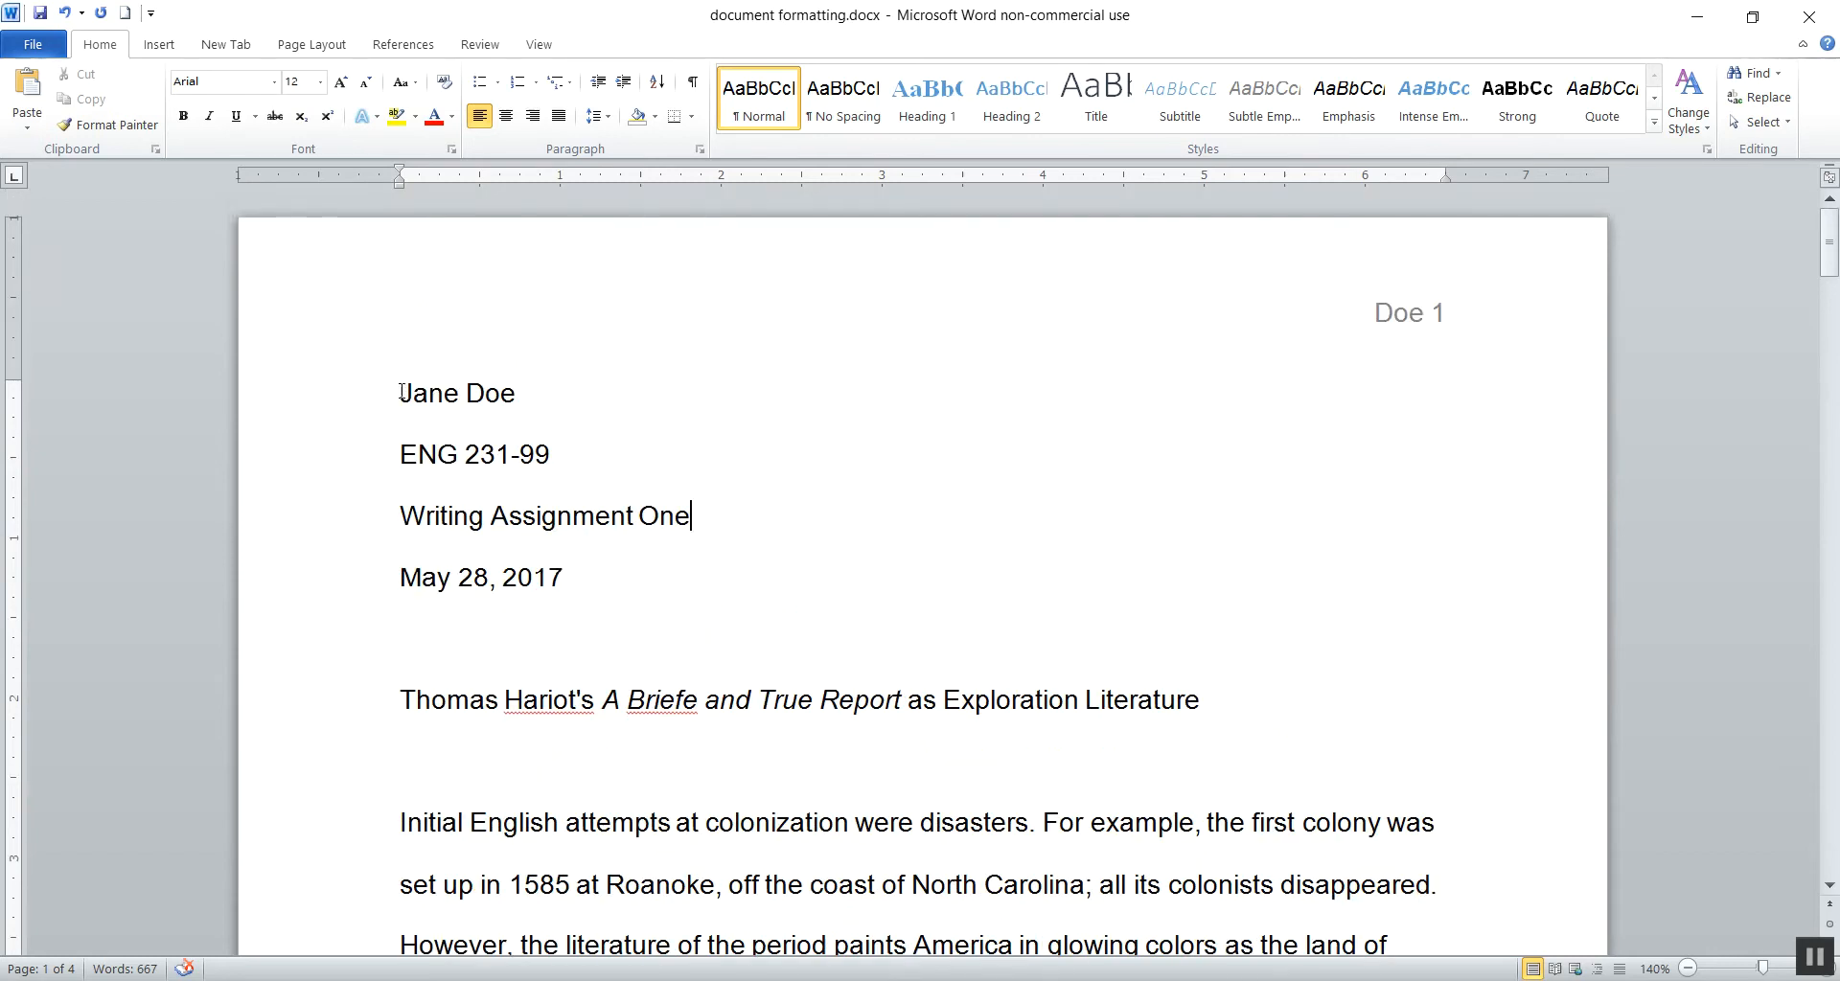
Step: Examine the four-line heading block: student name, course and section, assignment title, and date, each on its own line
drag(401, 392, 572, 578)
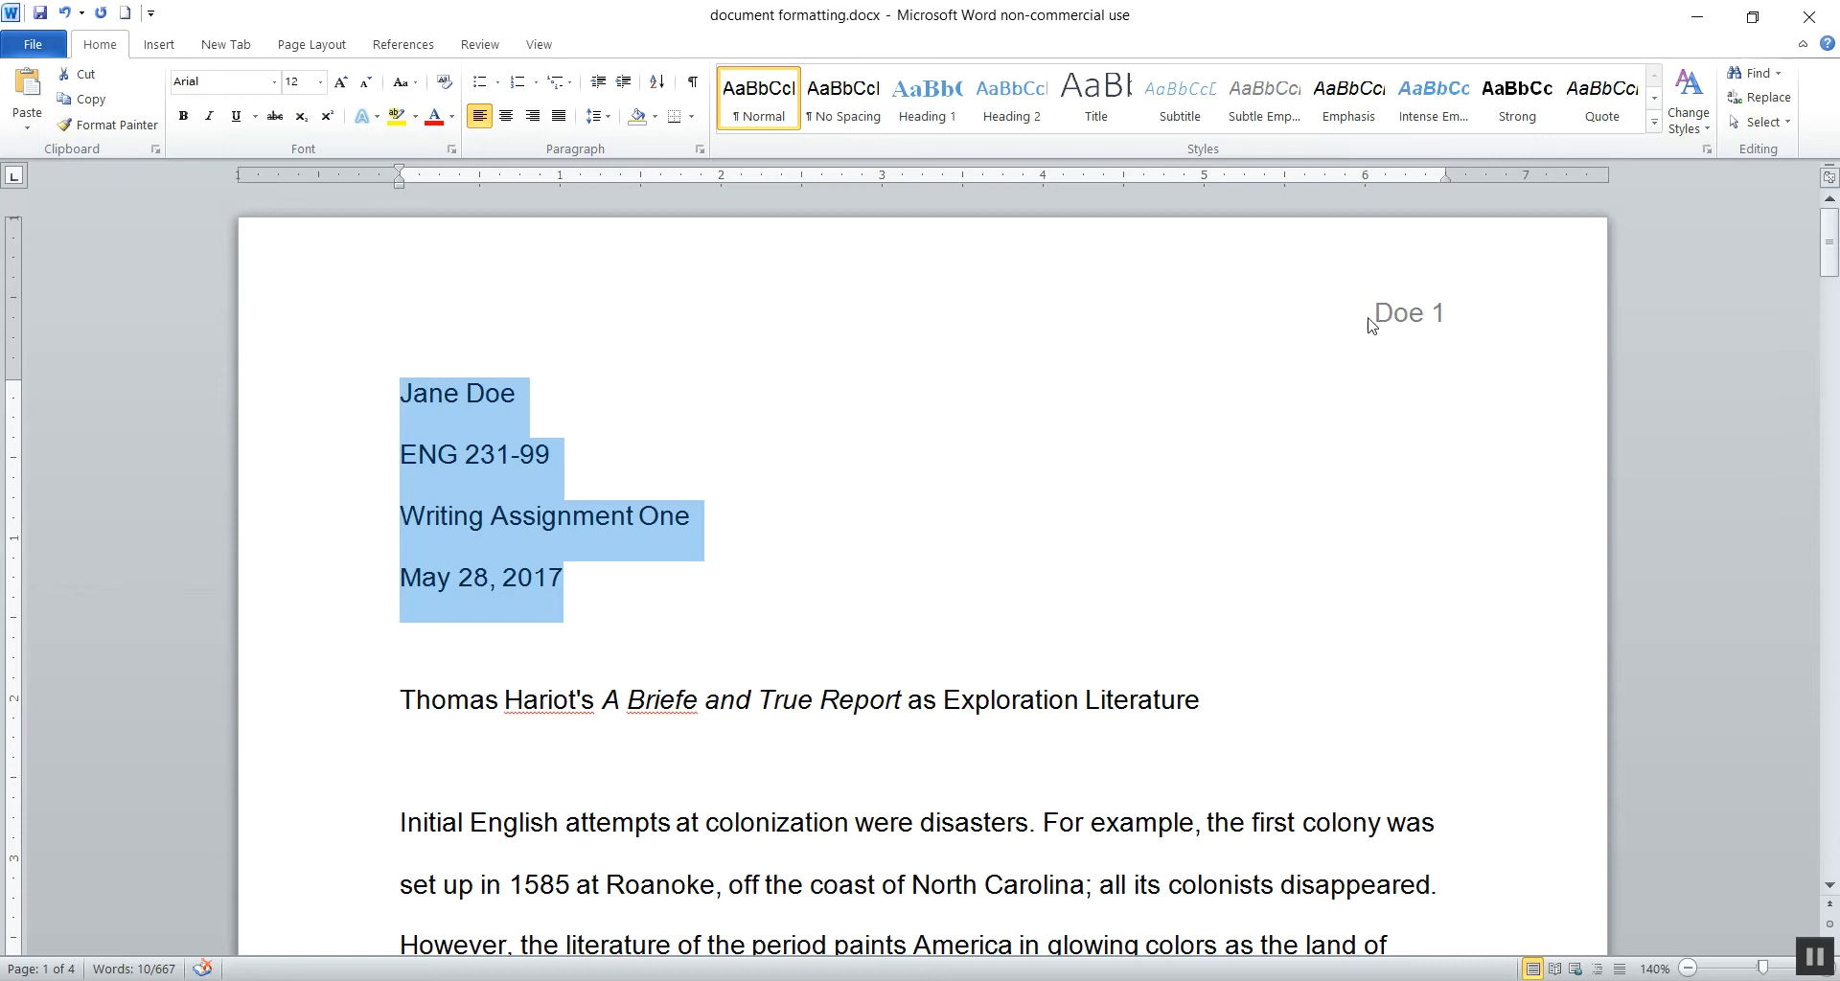
double_click(572, 593)
click(606, 610)
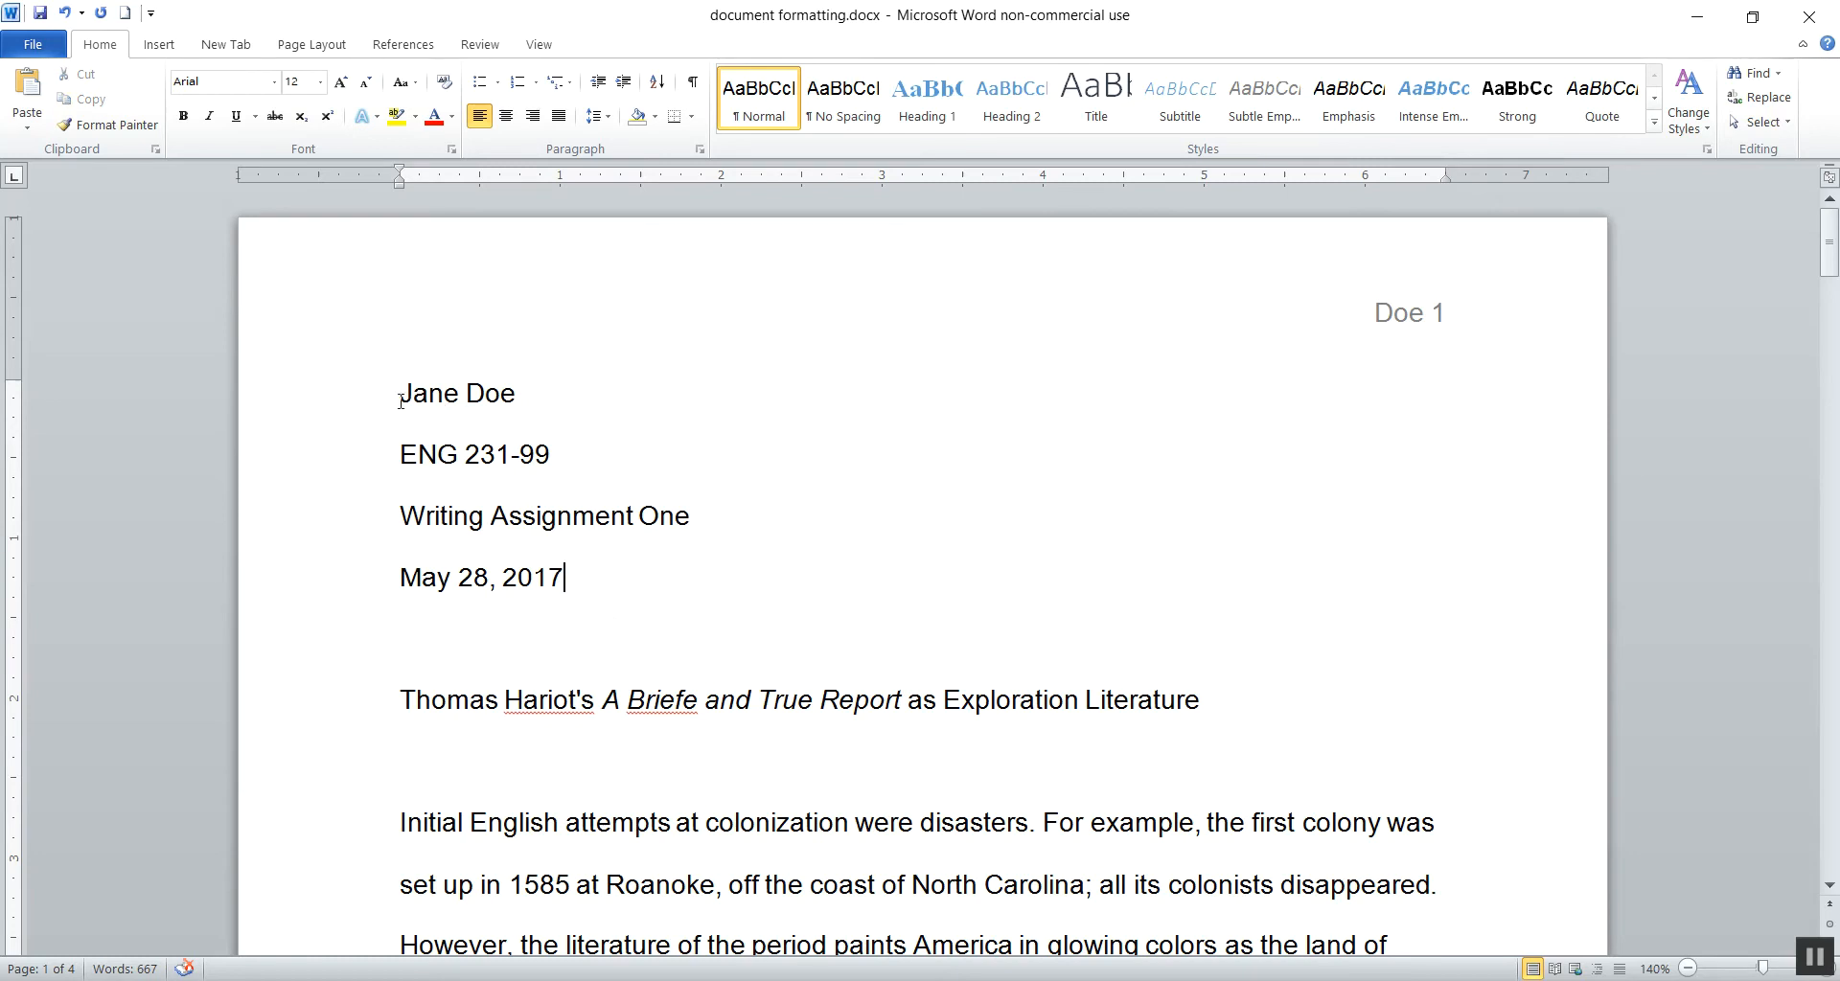
drag(359, 399, 360, 584)
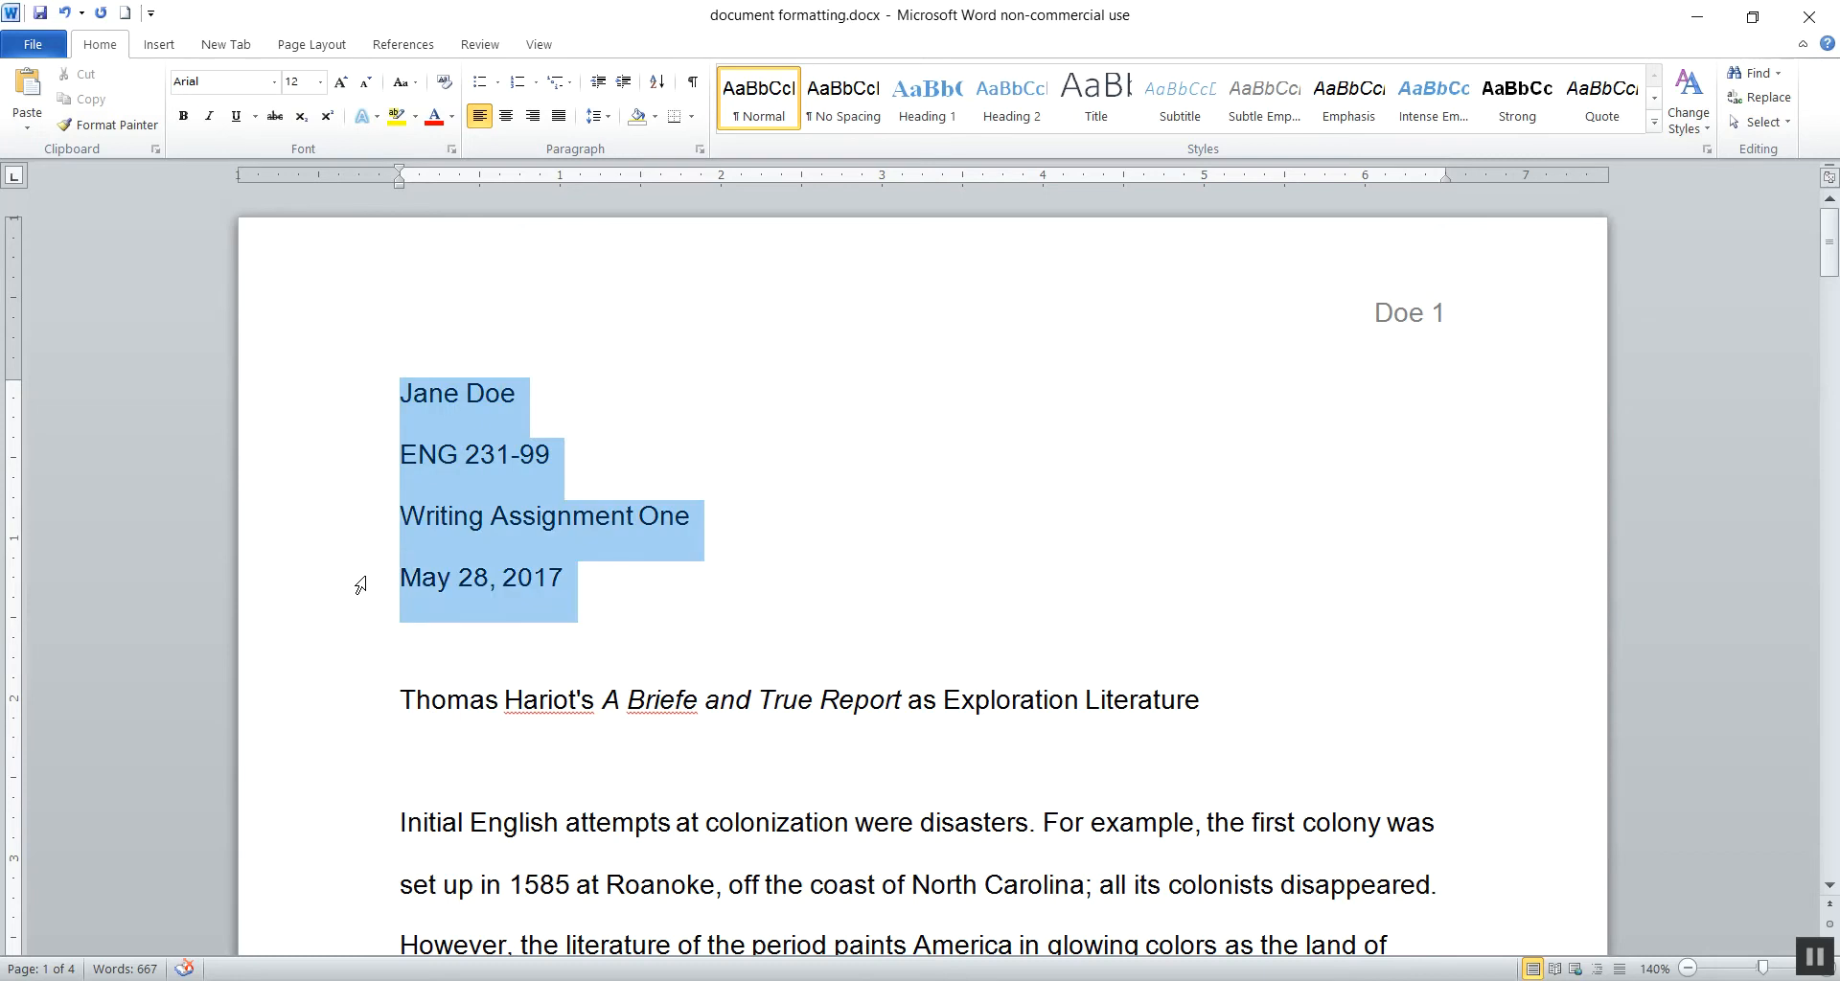
click(370, 424)
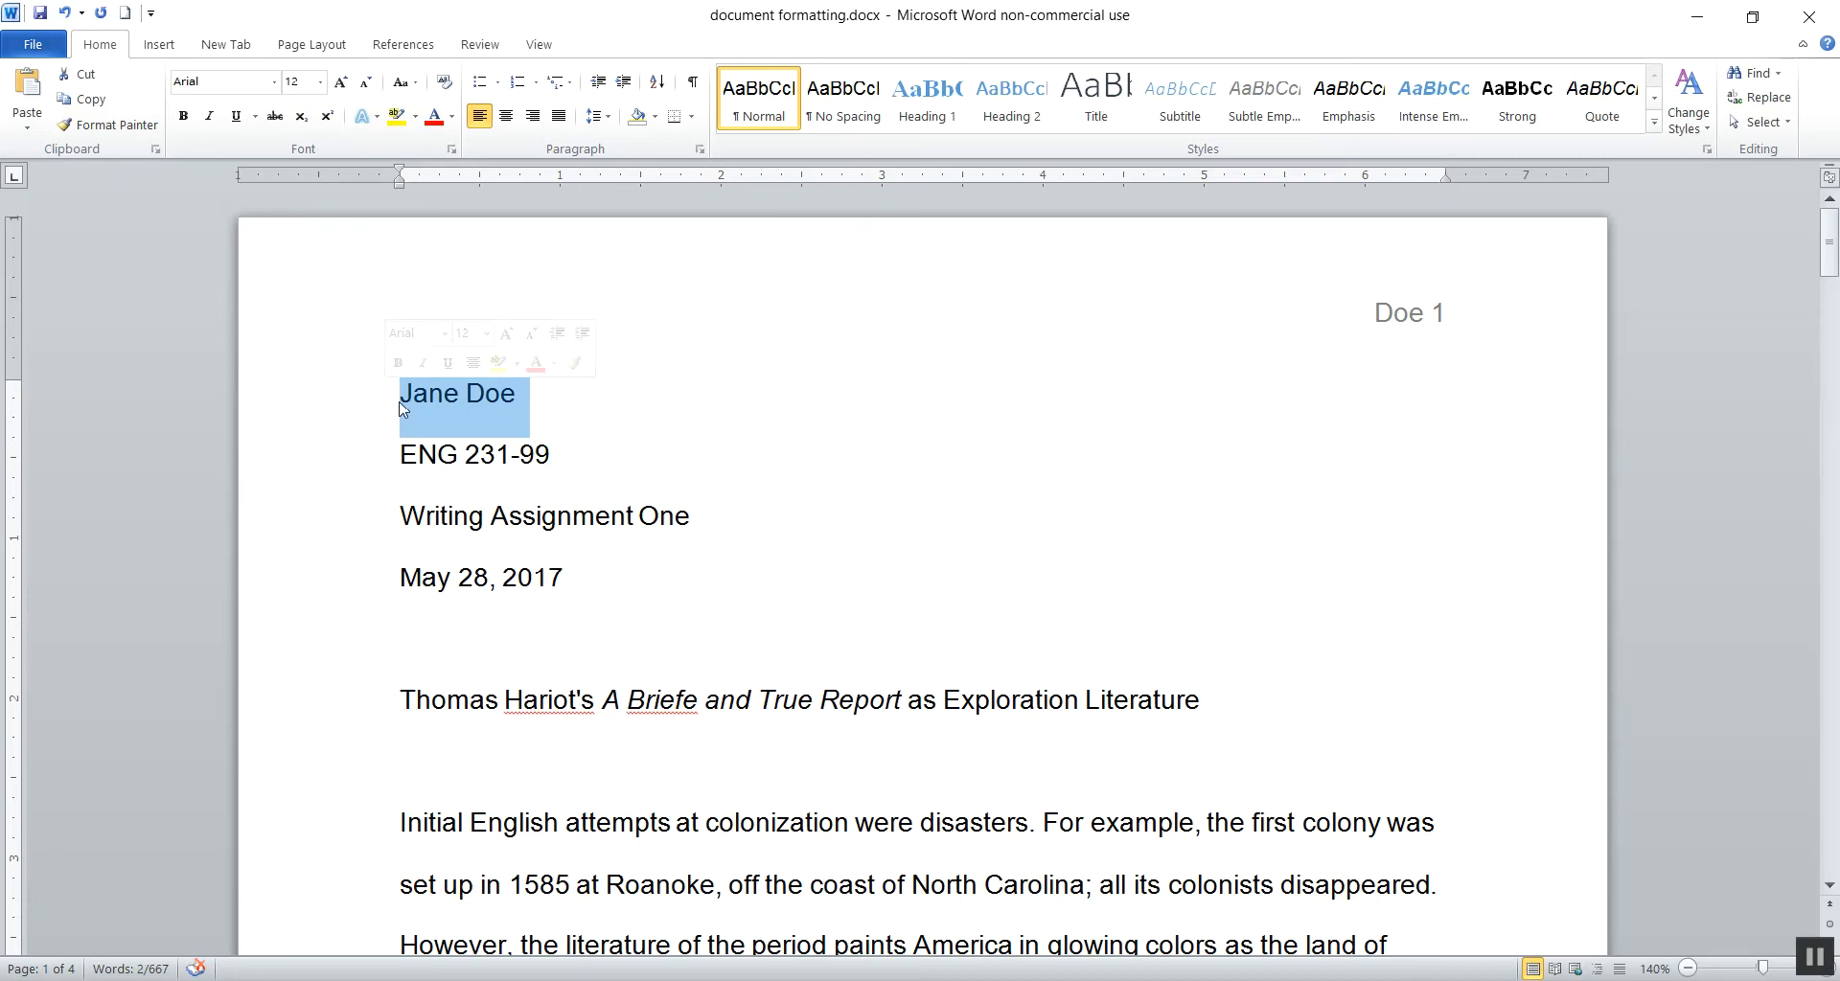
click(337, 477)
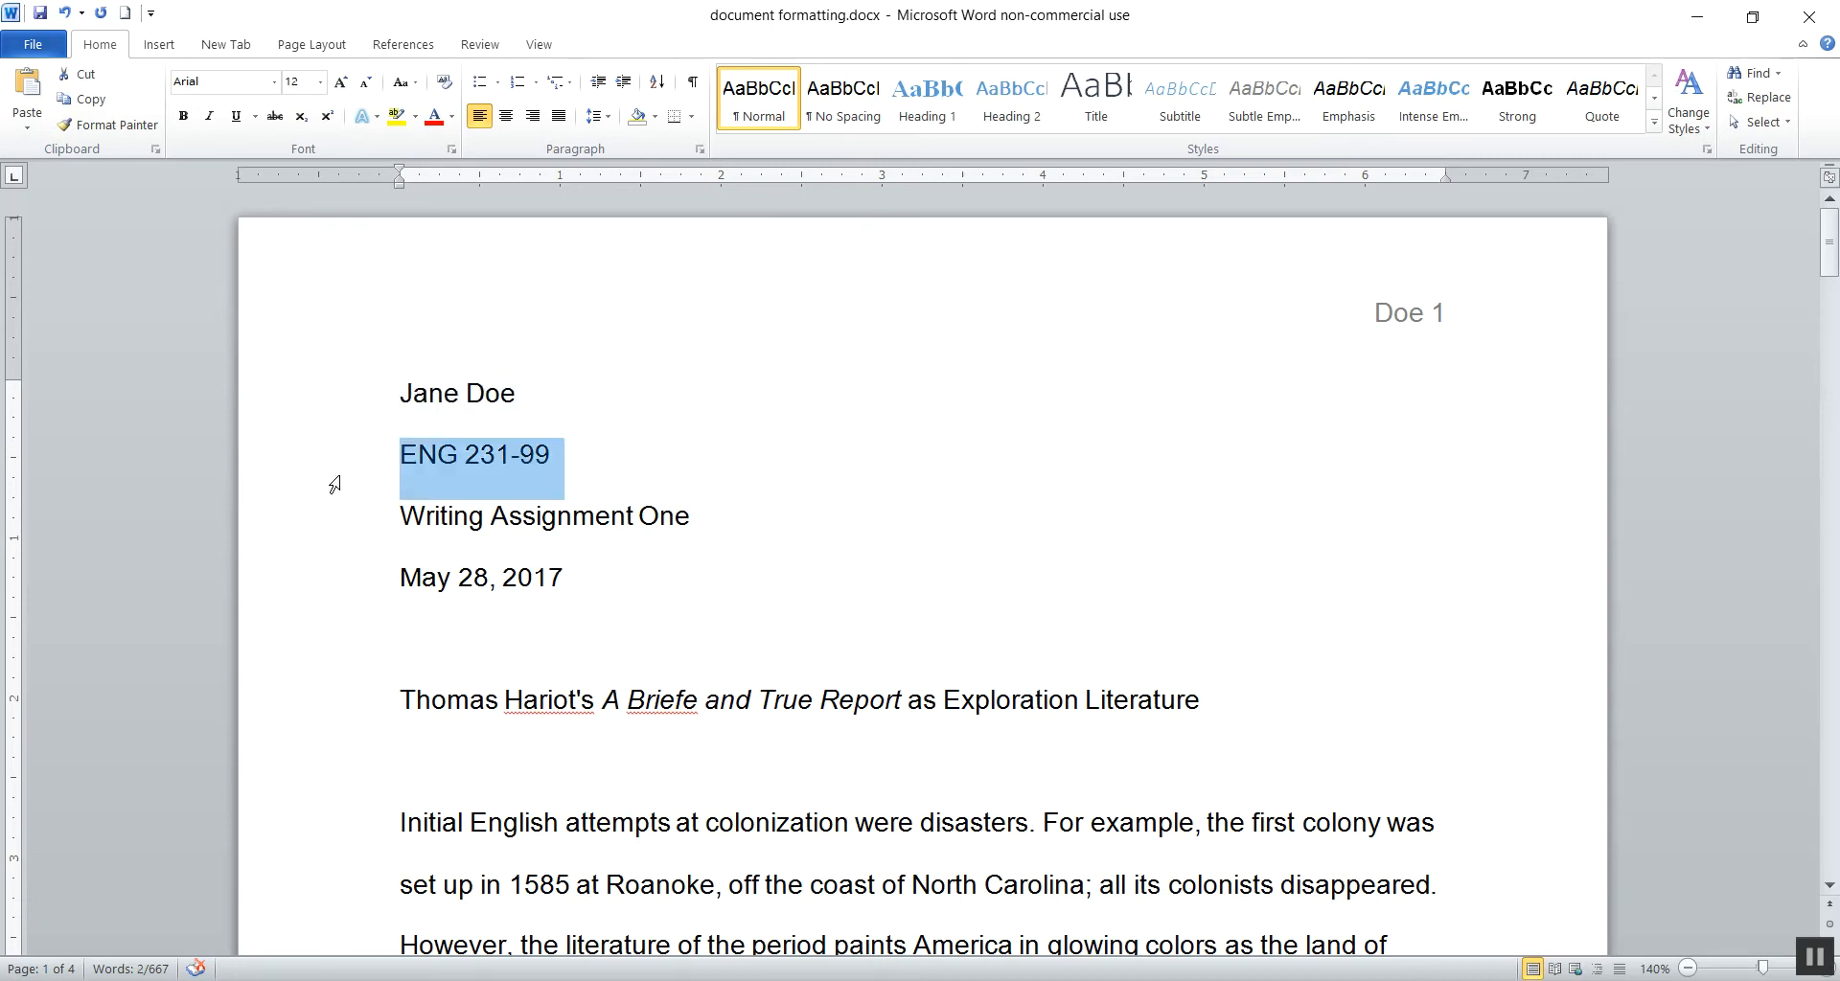
click(351, 529)
click(338, 590)
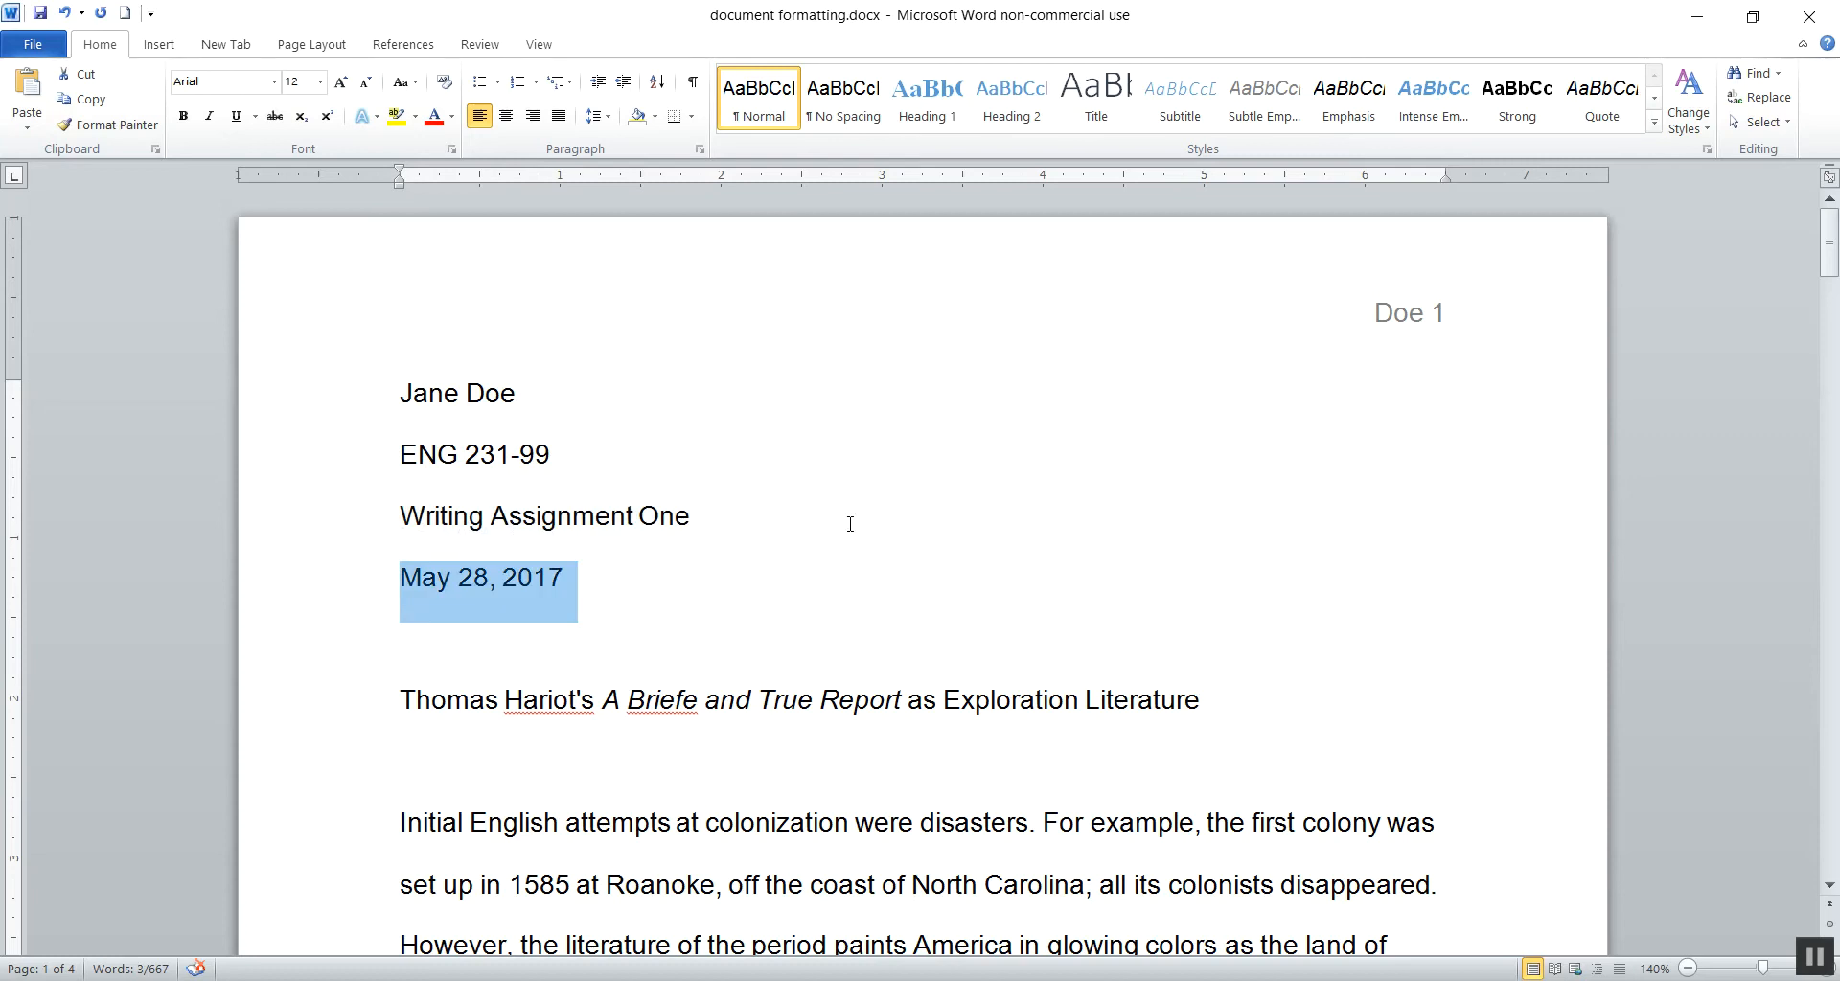
Step: Center the paper's title line between the date and the first body paragraph
scroll(902, 498, down, 3)
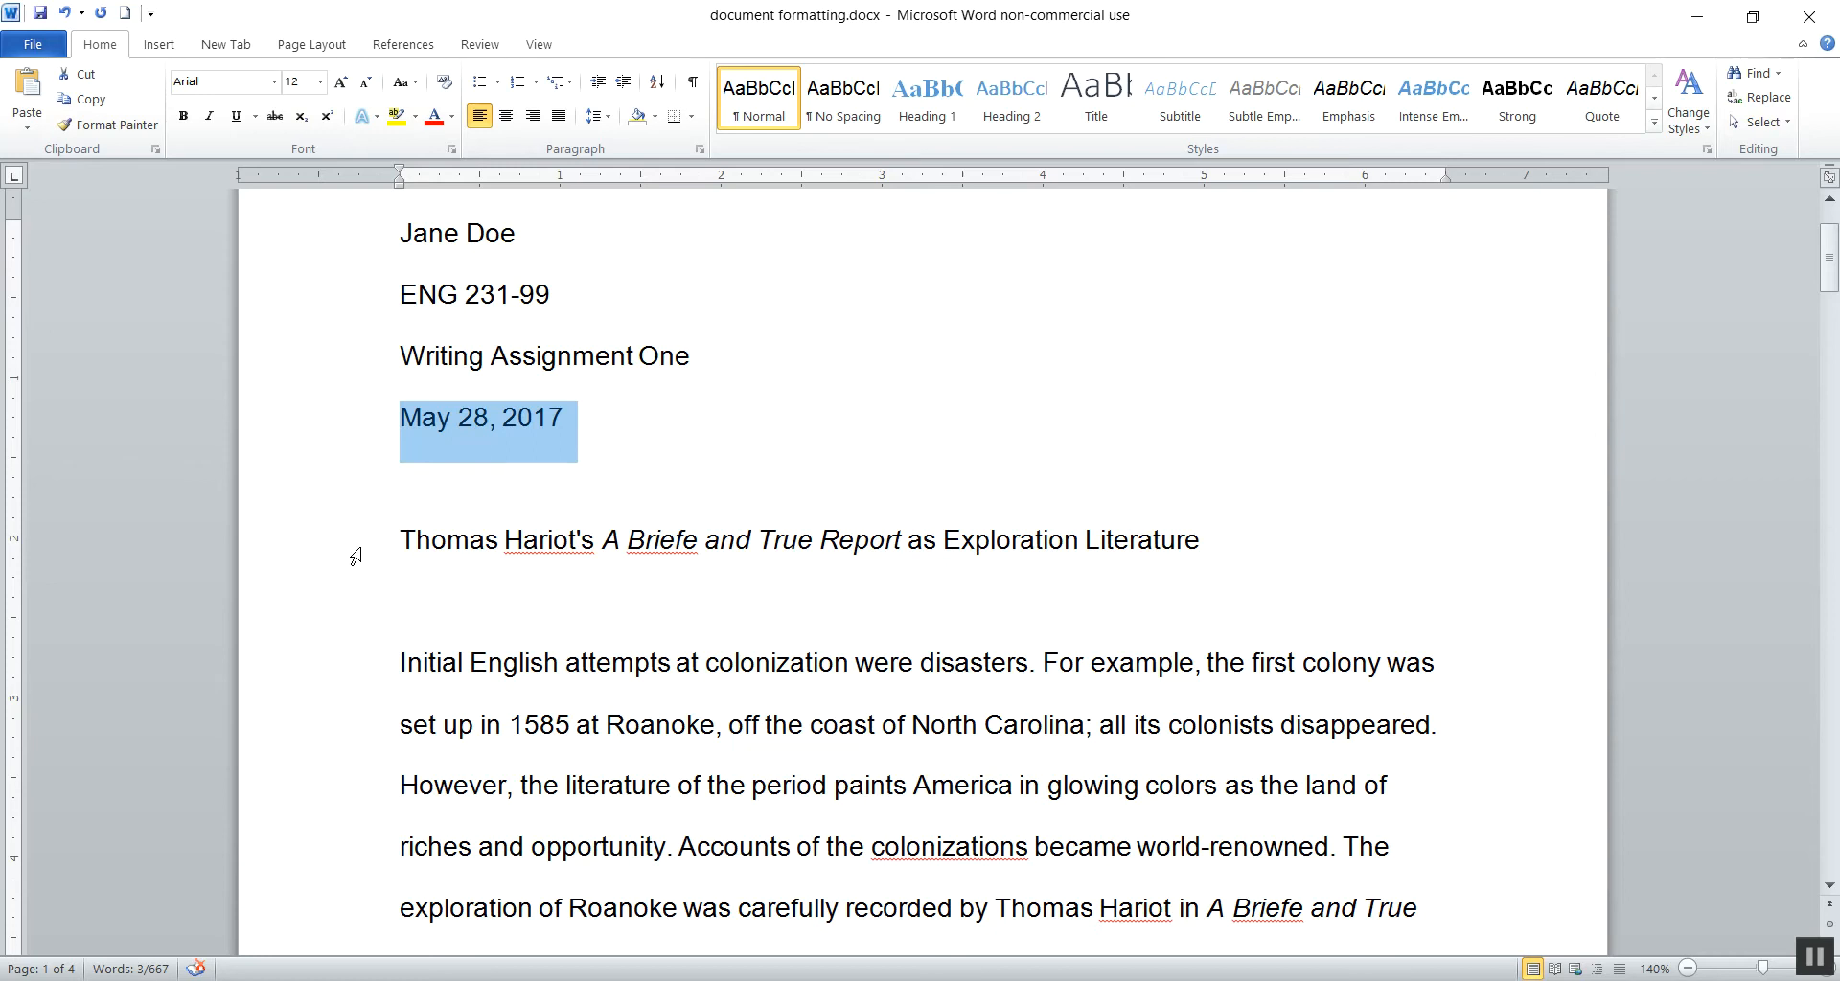
click(402, 611)
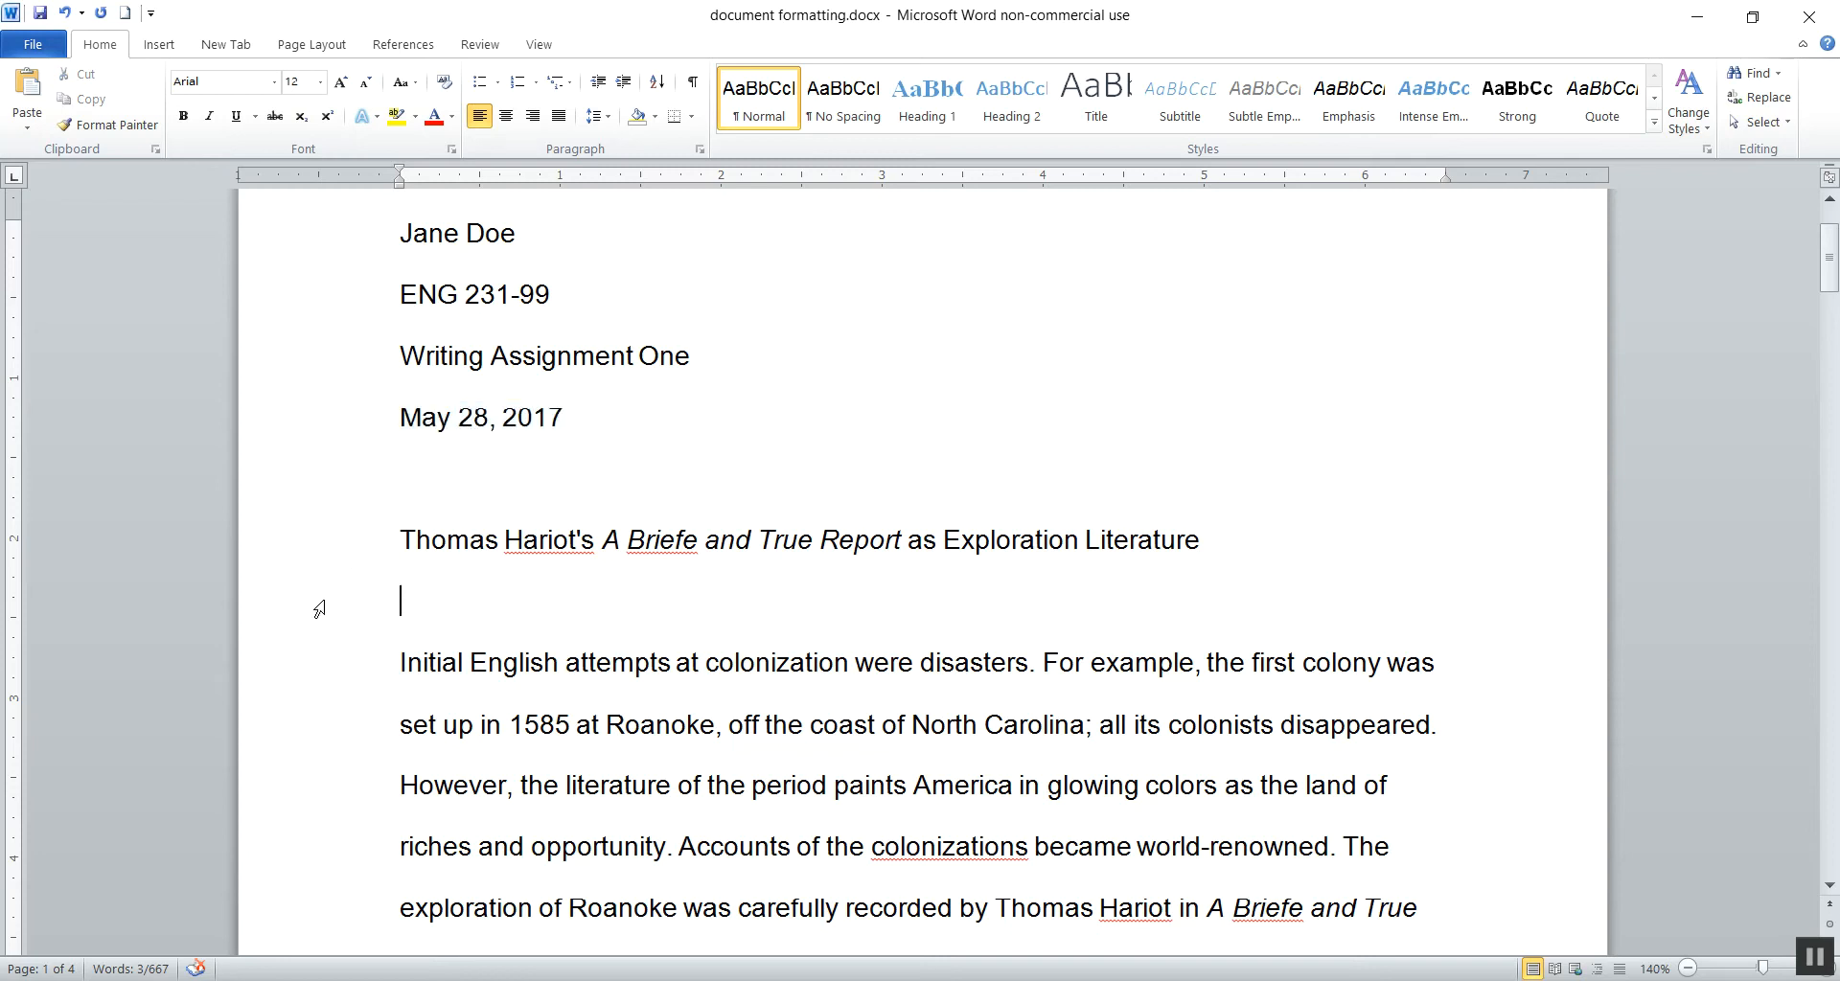
click(355, 549)
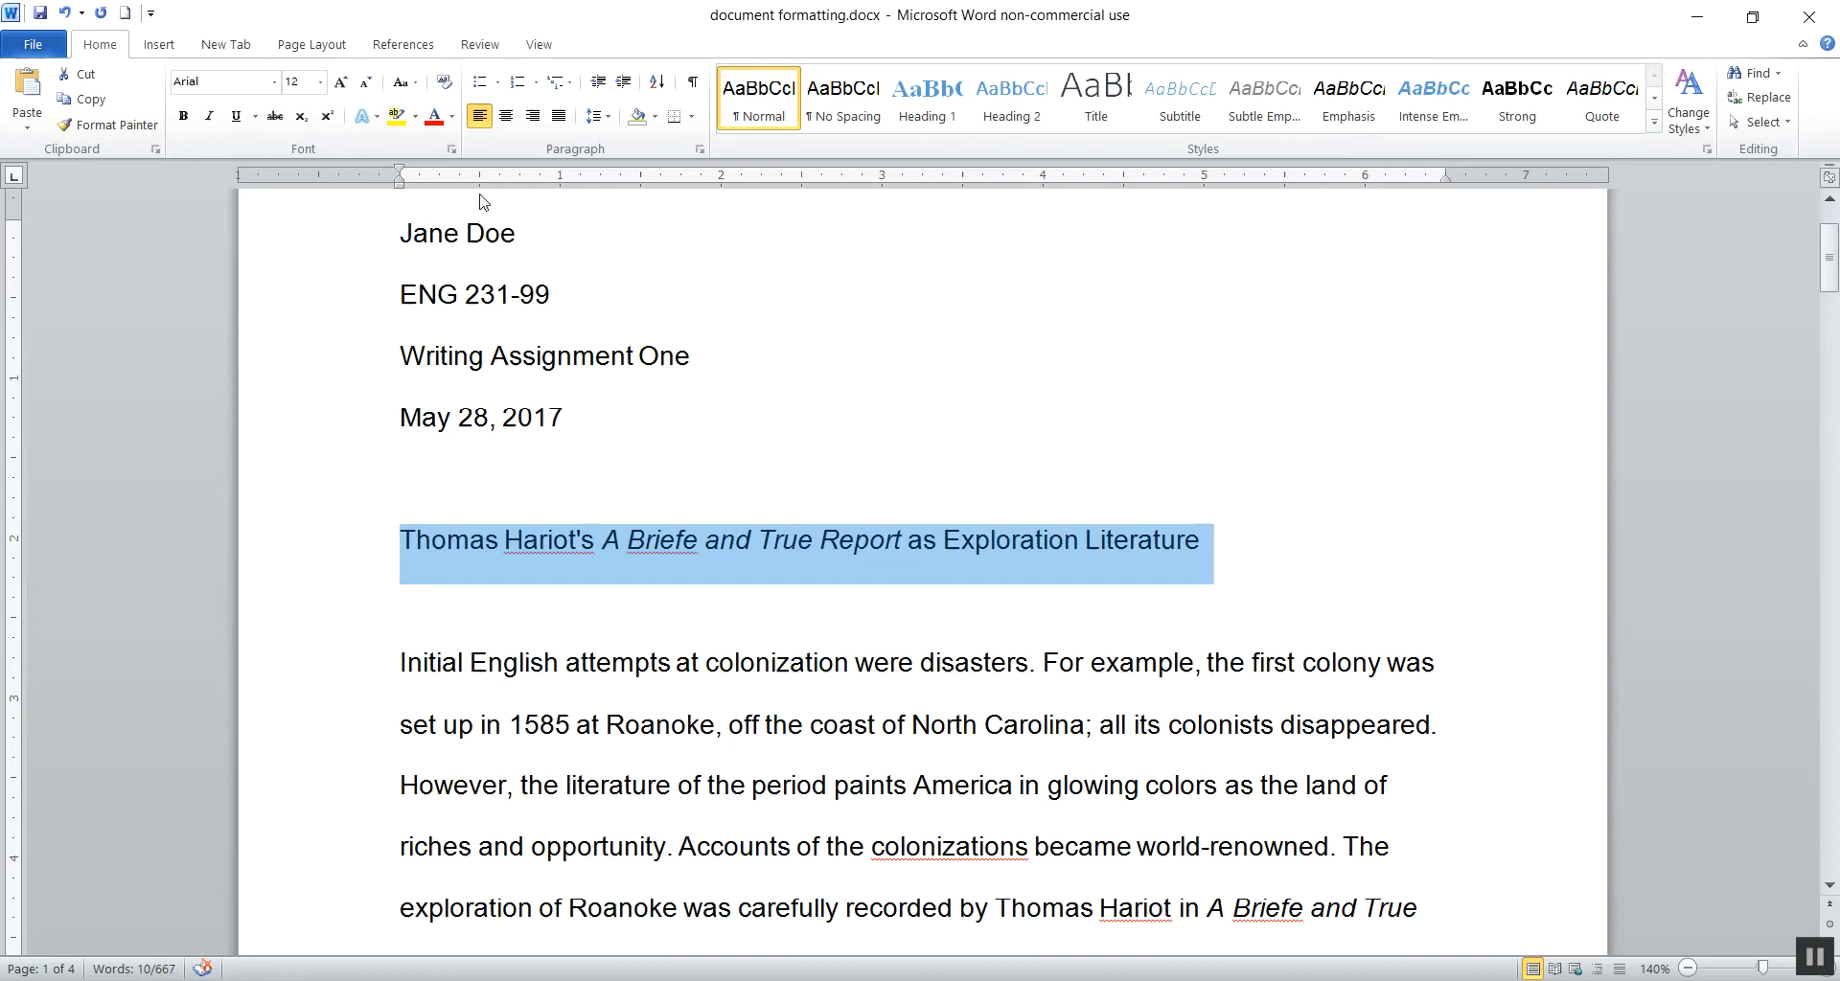
click(508, 116)
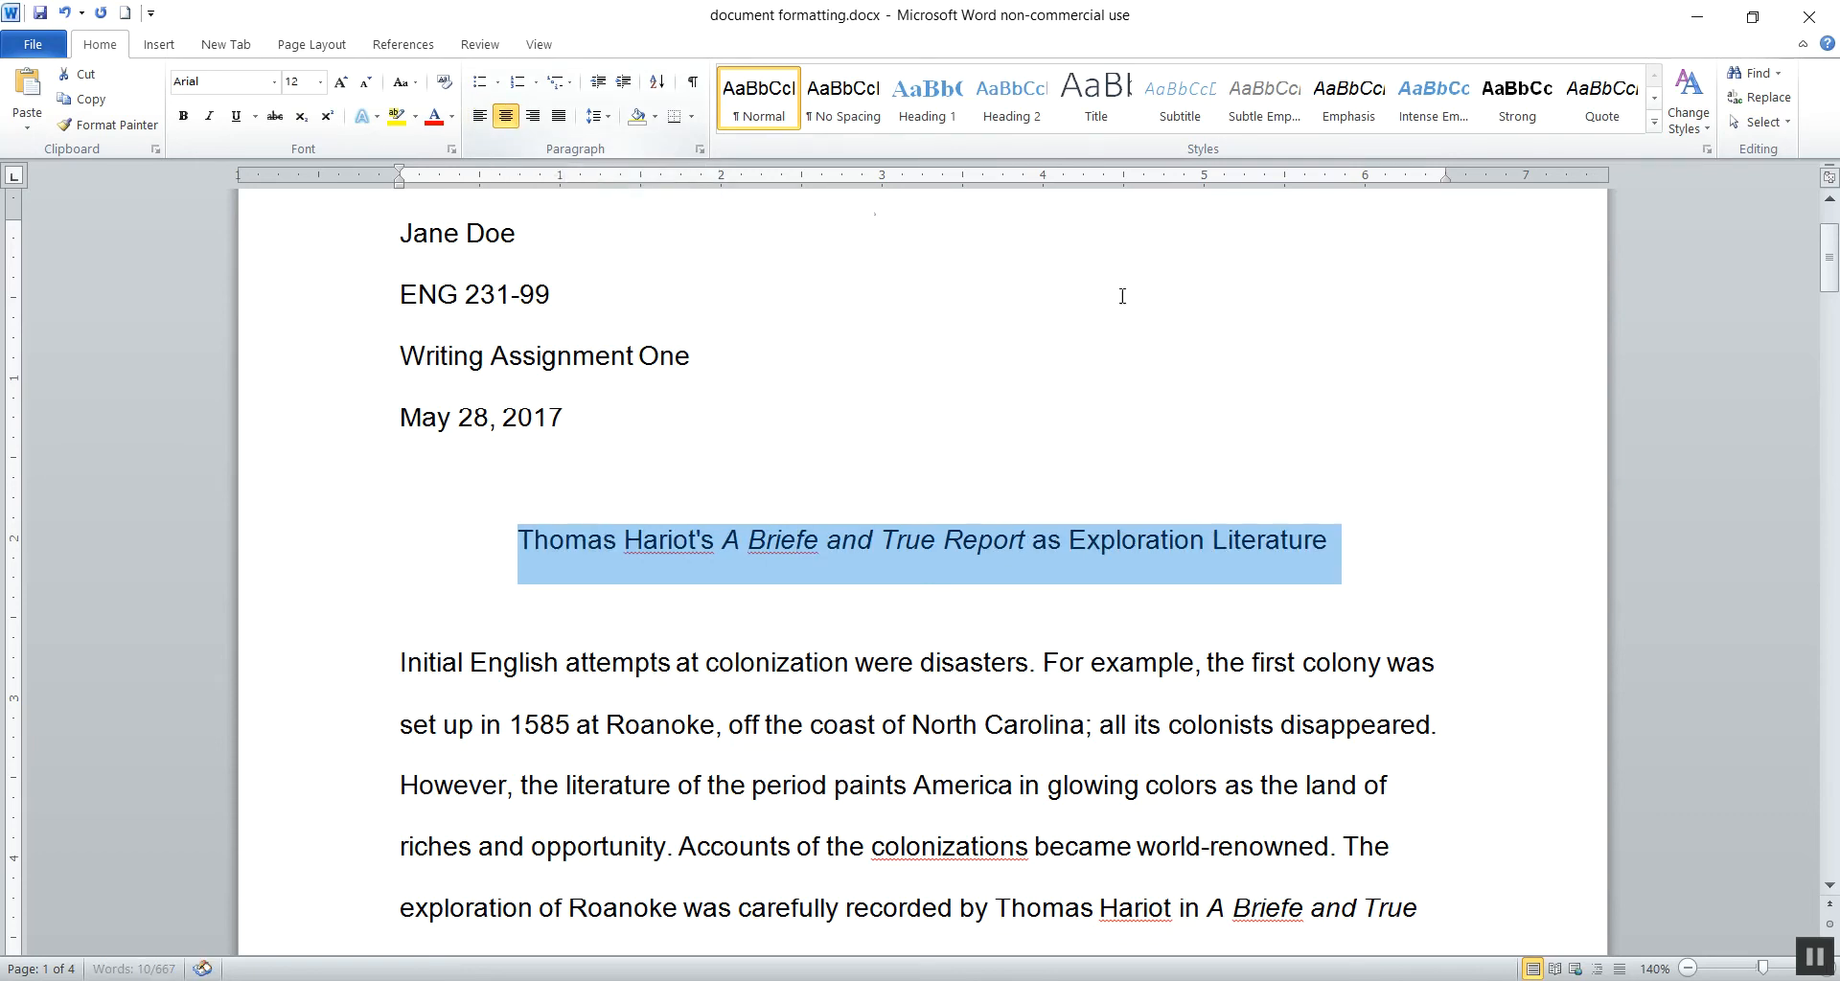
click(1332, 487)
Step: Center the Works Cited heading at the start of the paper's last page
scroll(1011, 453, down, 1)
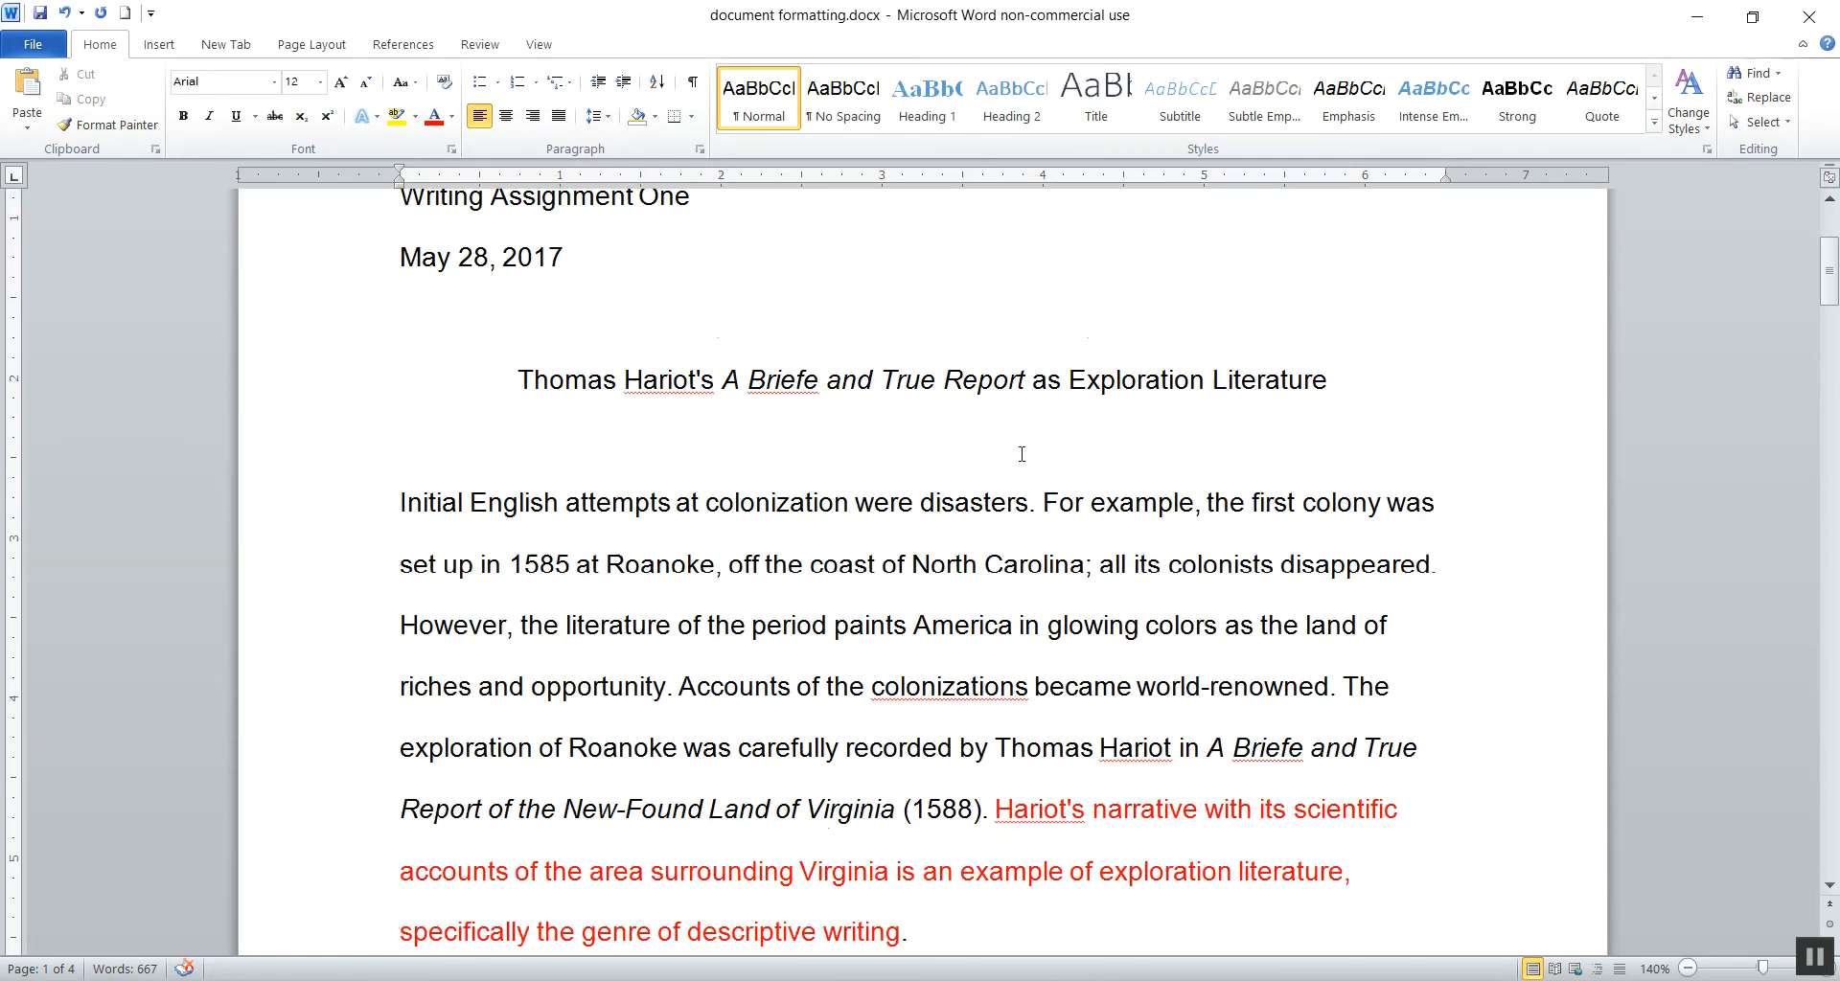
scroll(1011, 453, down, 20)
scroll(1074, 509, down, 10)
scroll(958, 476, up, 3)
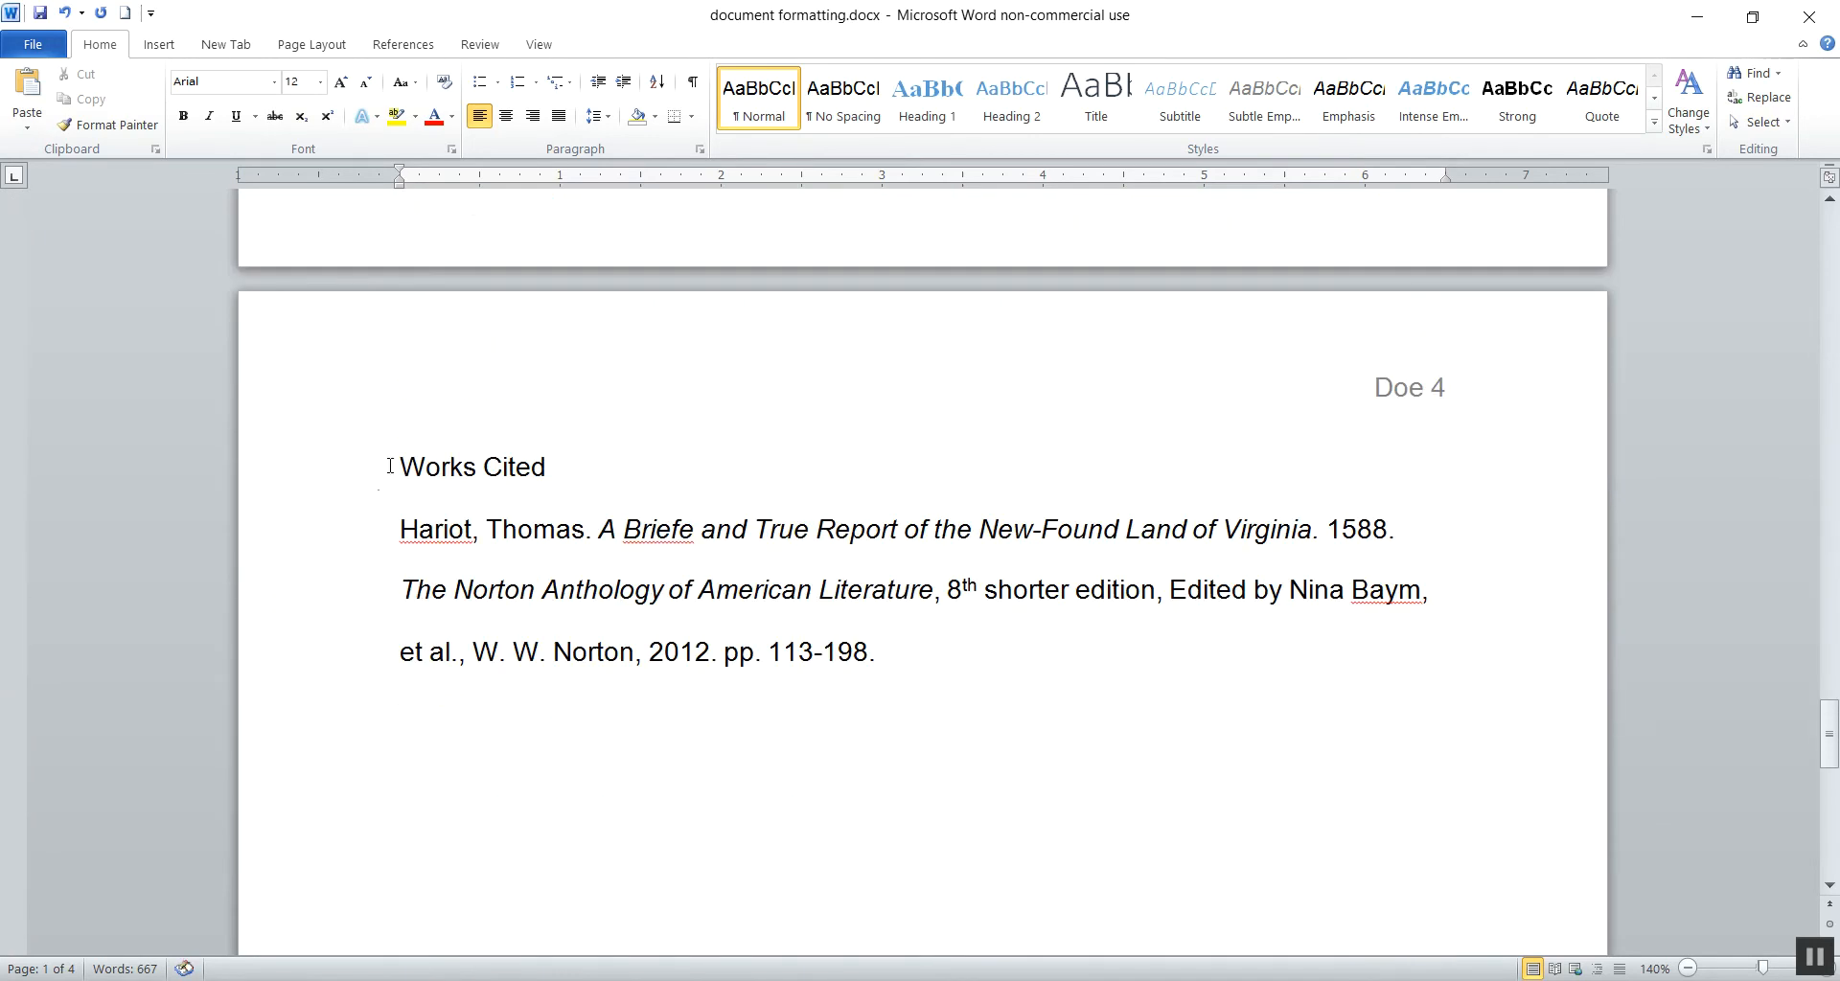
click(339, 477)
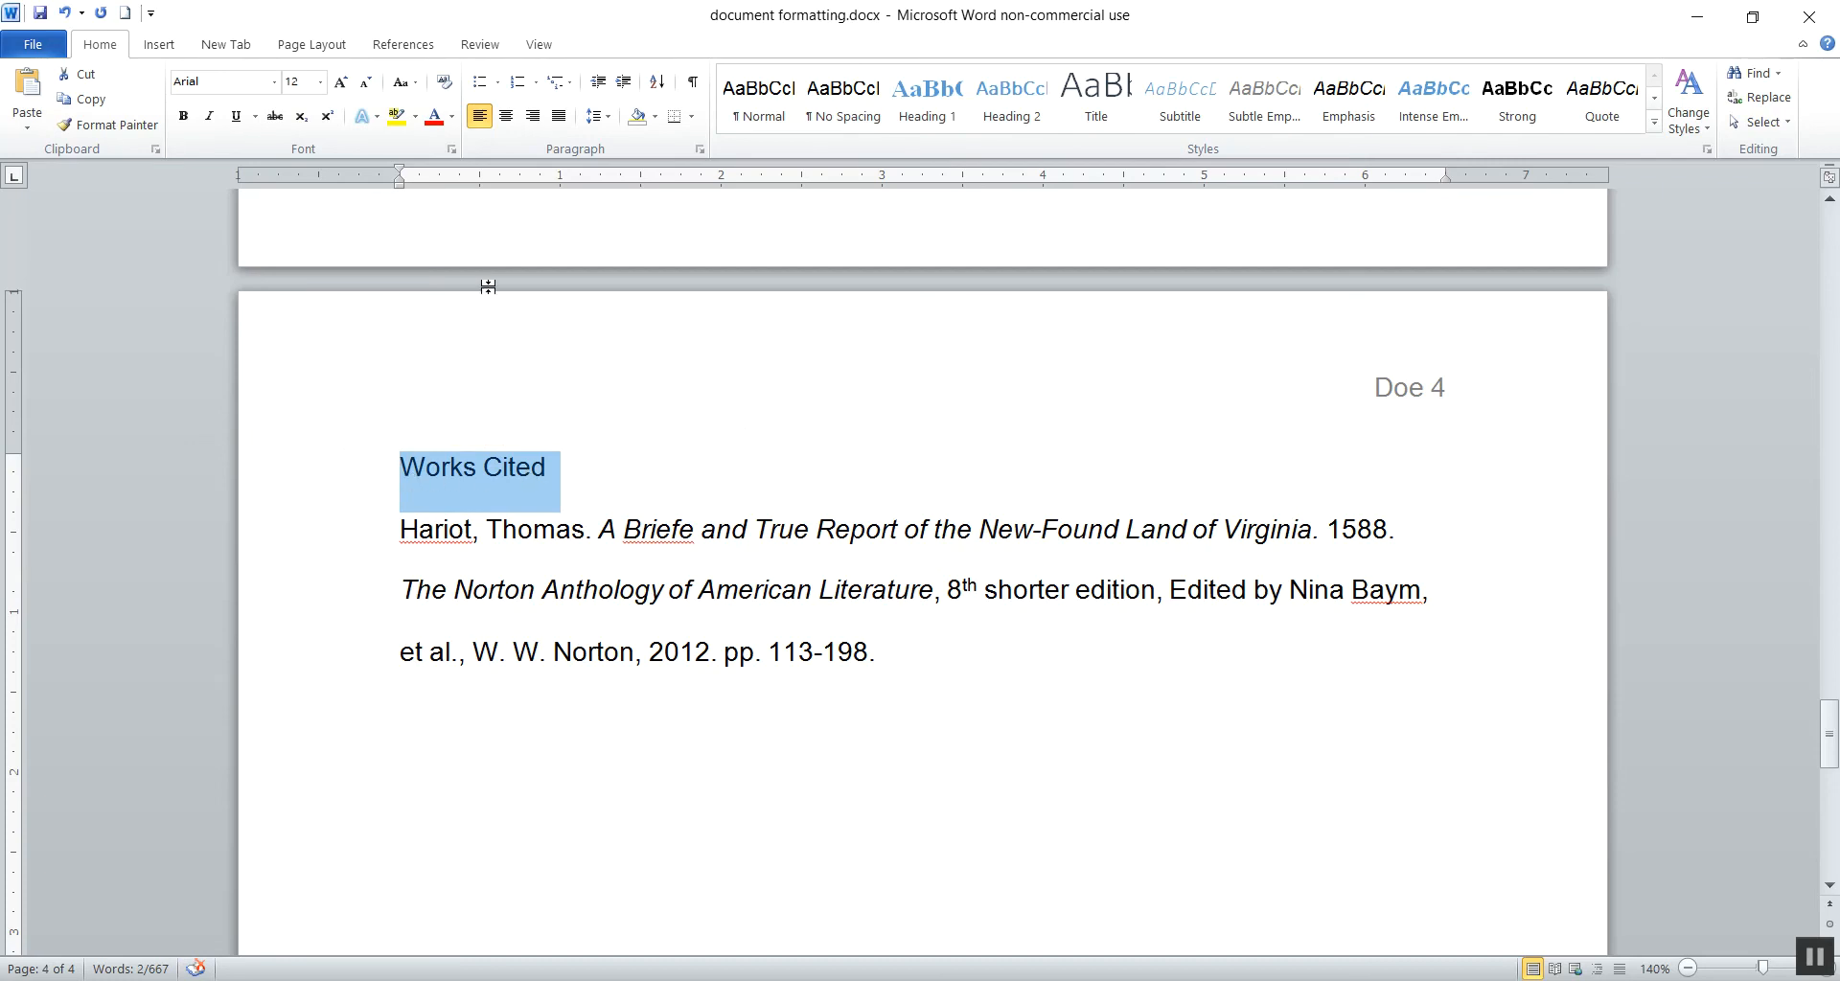
click(506, 116)
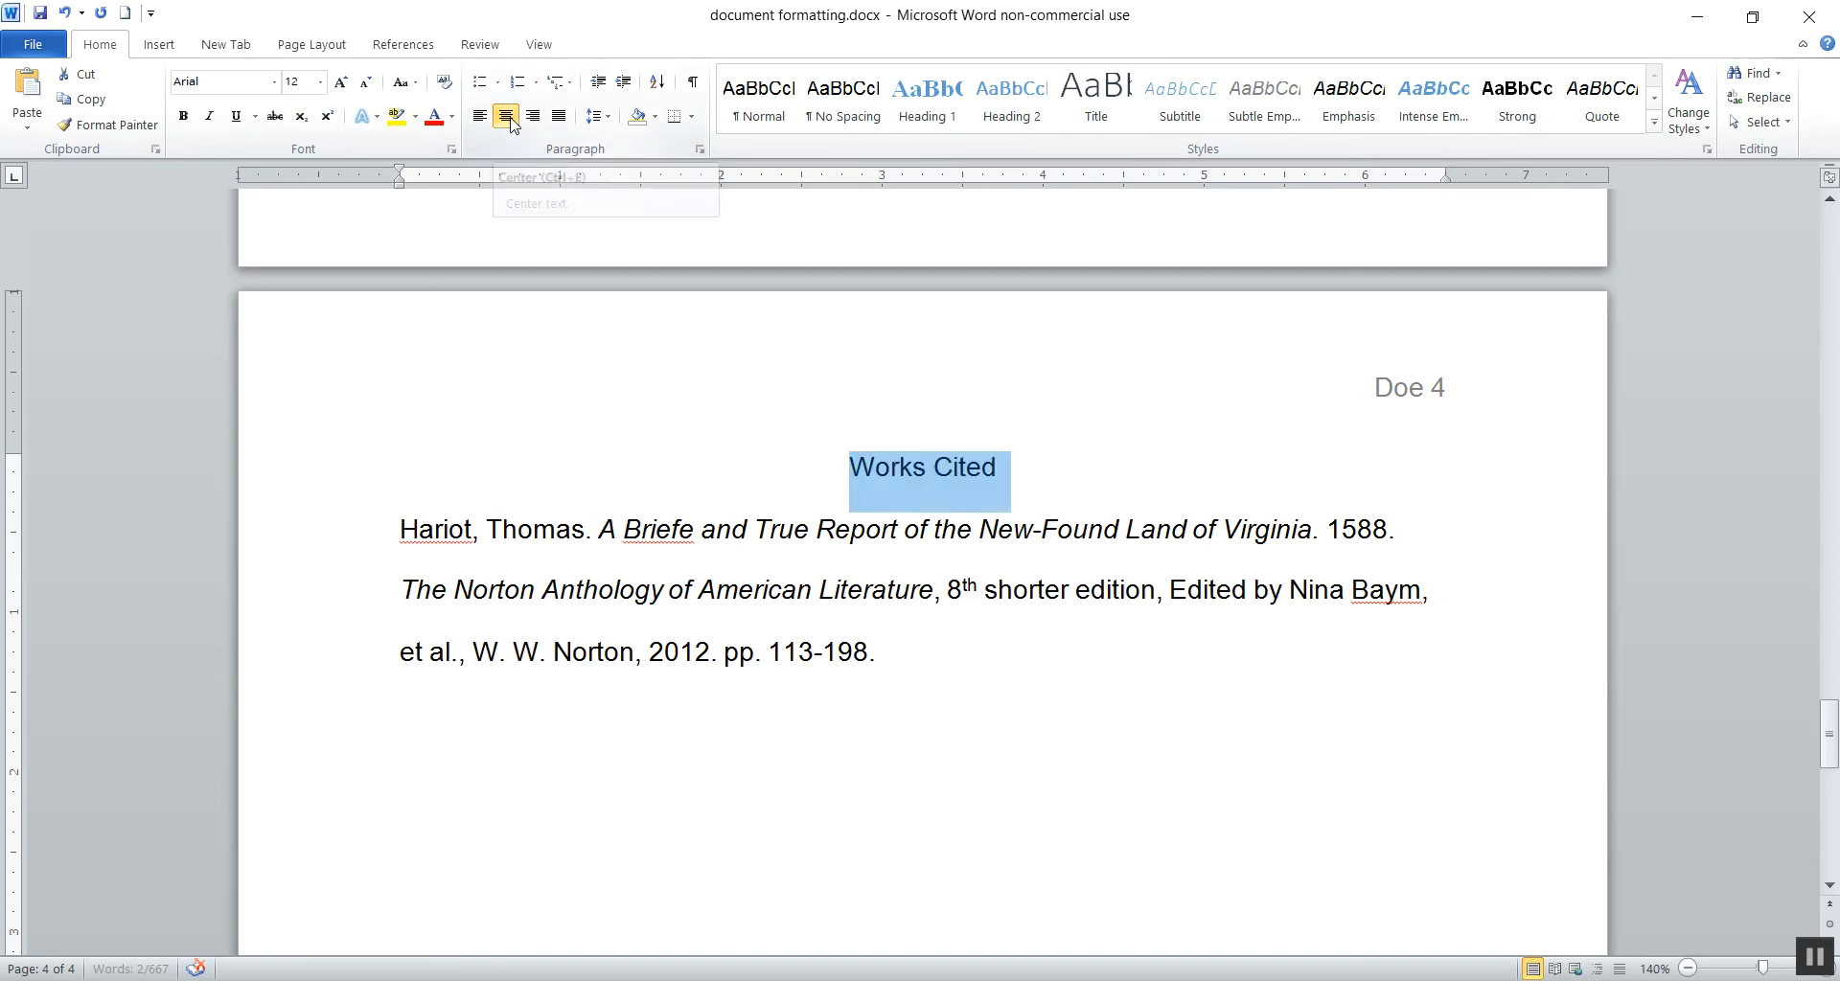
click(1186, 721)
Step: Return to the opening body paragraph below the paper's title
scroll(1304, 710, up, 15)
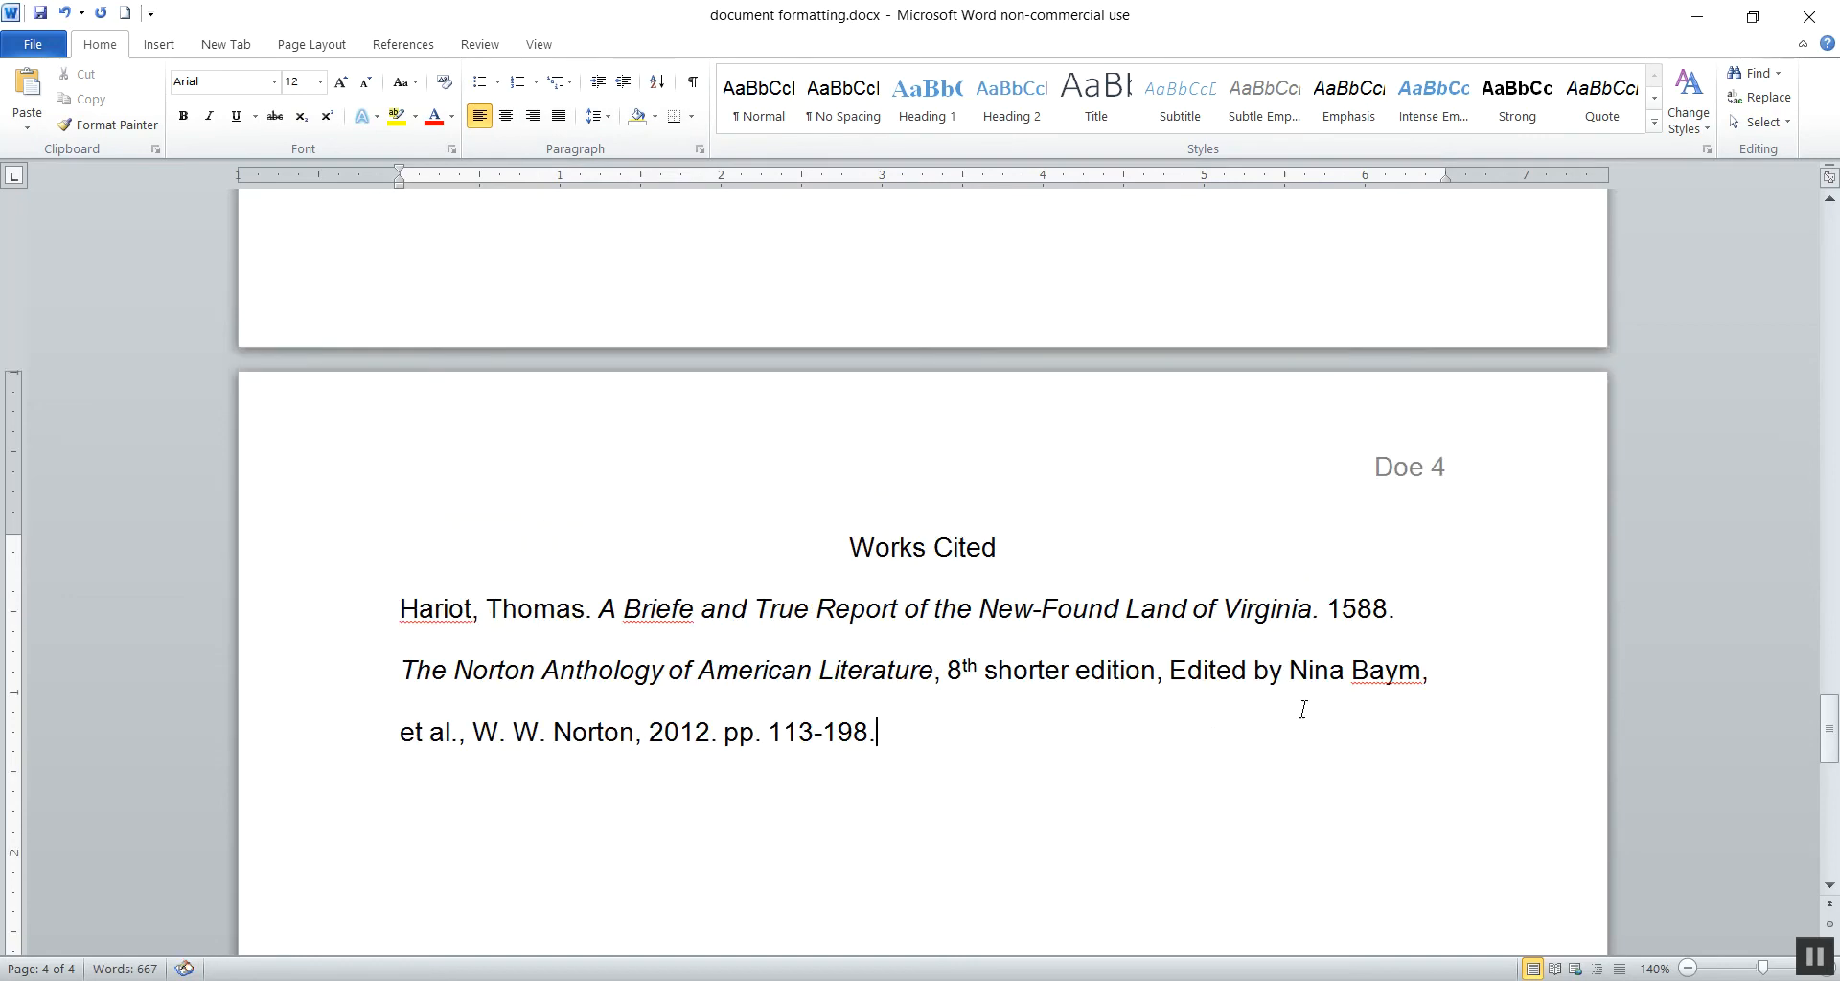
scroll(1305, 749, up, 10)
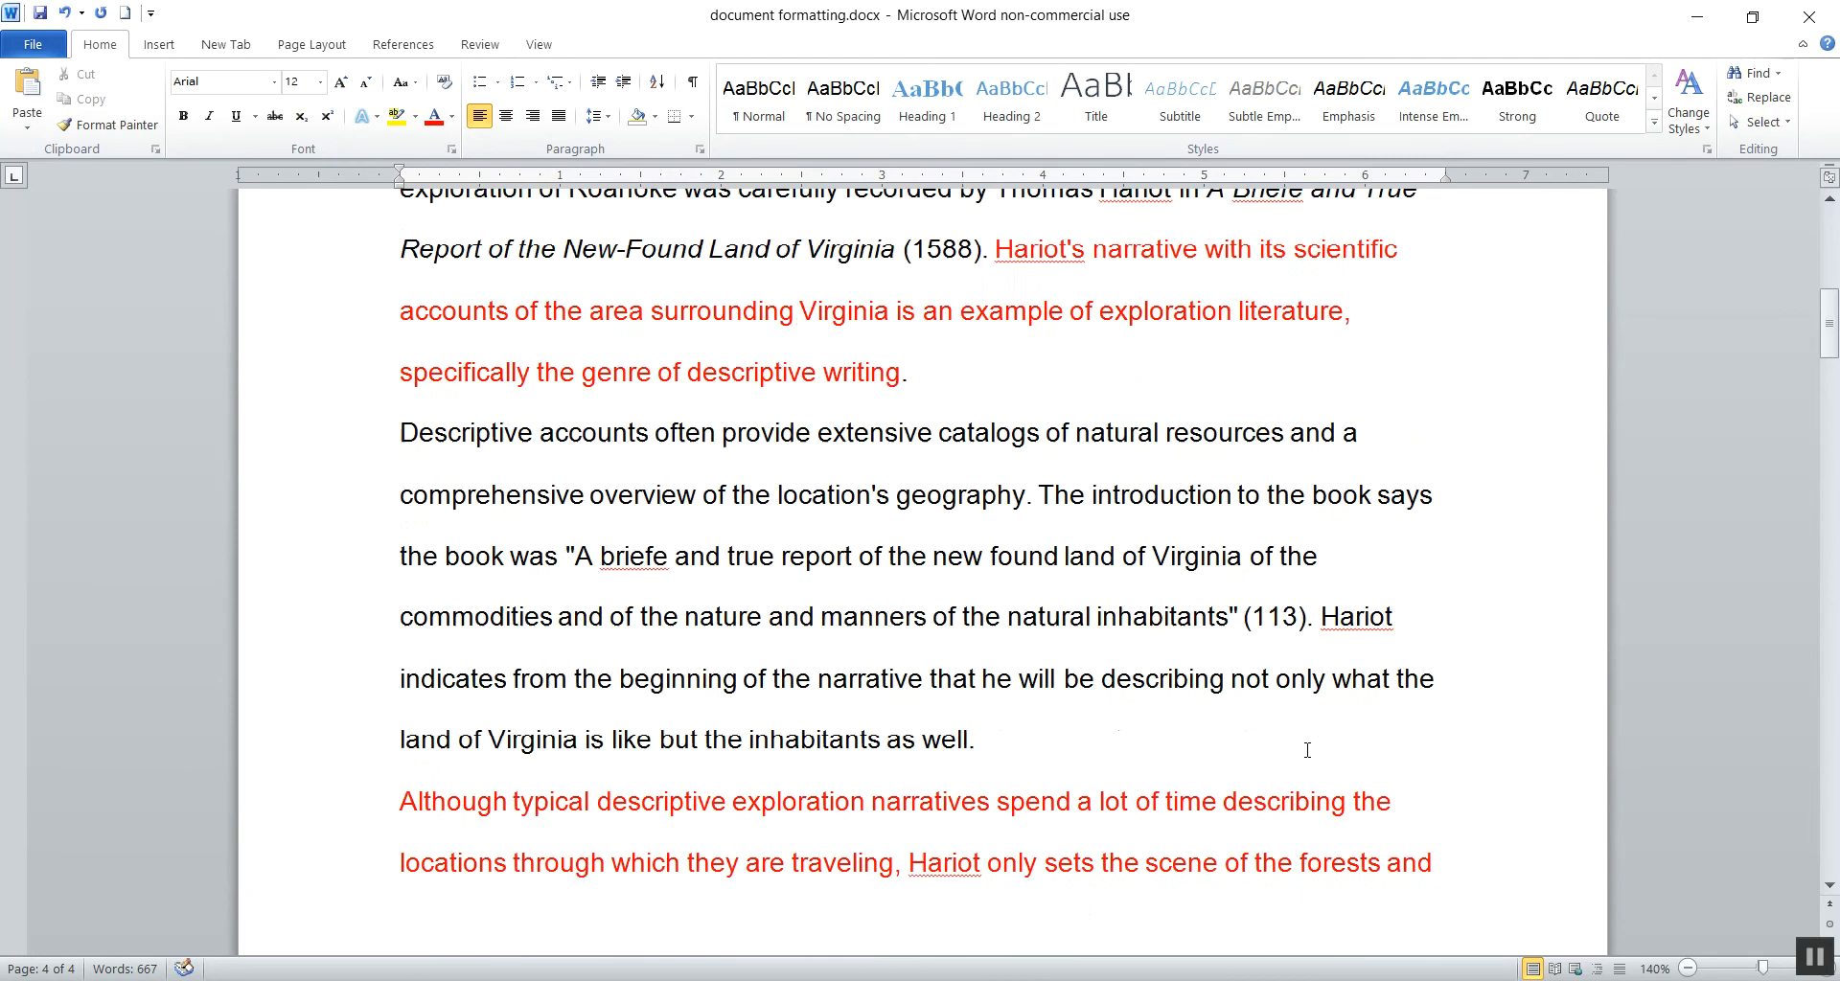
scroll(1305, 786, down, 3)
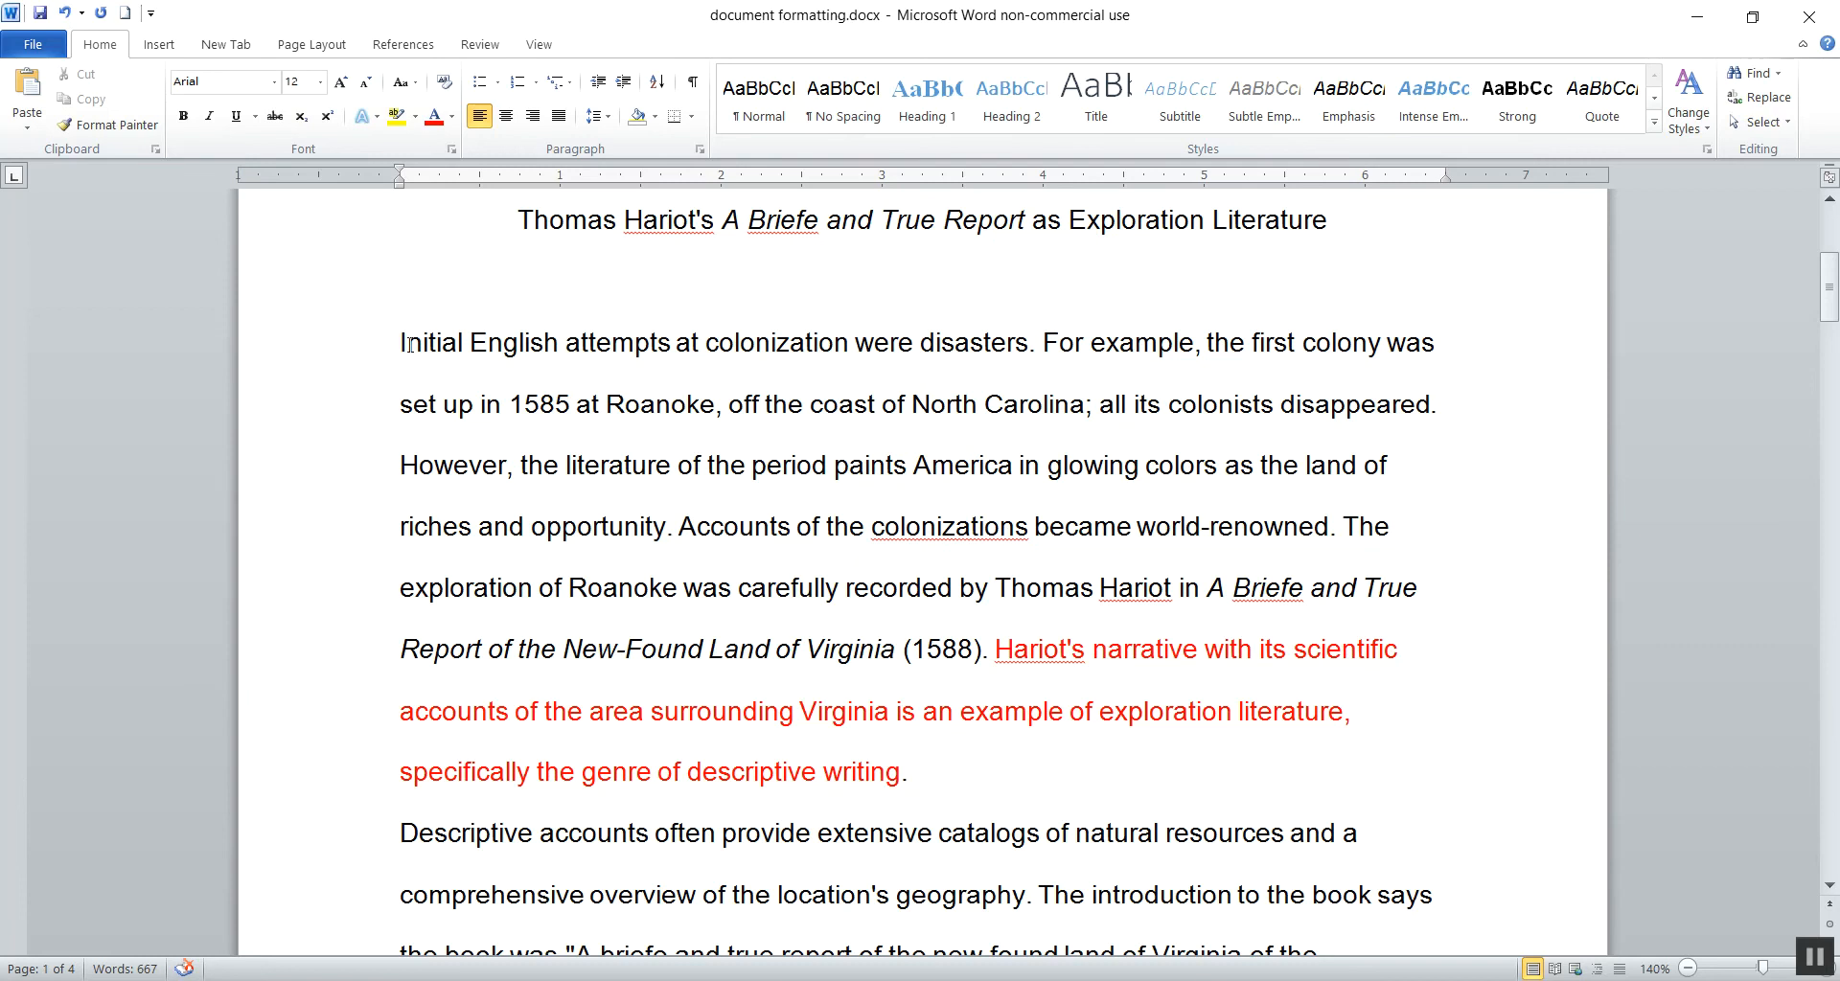